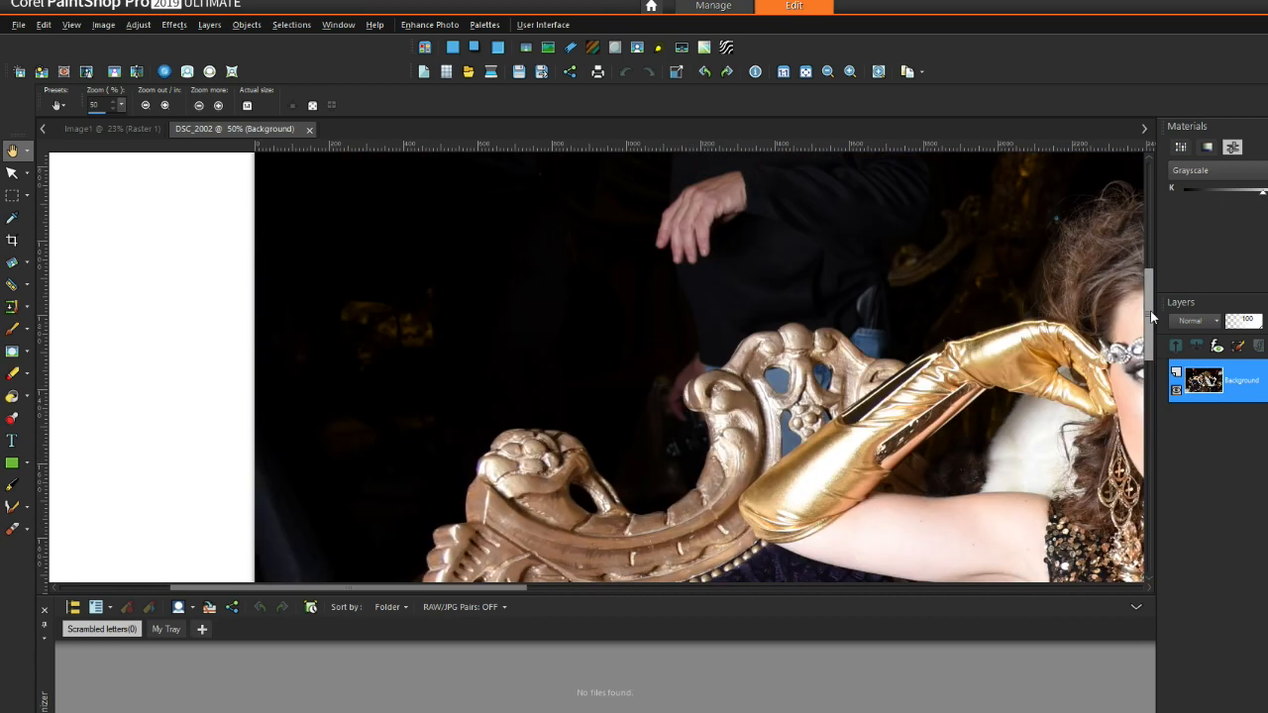
Step: Give the photo more room by lowering the Organizer palette edge and panning the view
left_click_drag(551, 586, 789, 594)
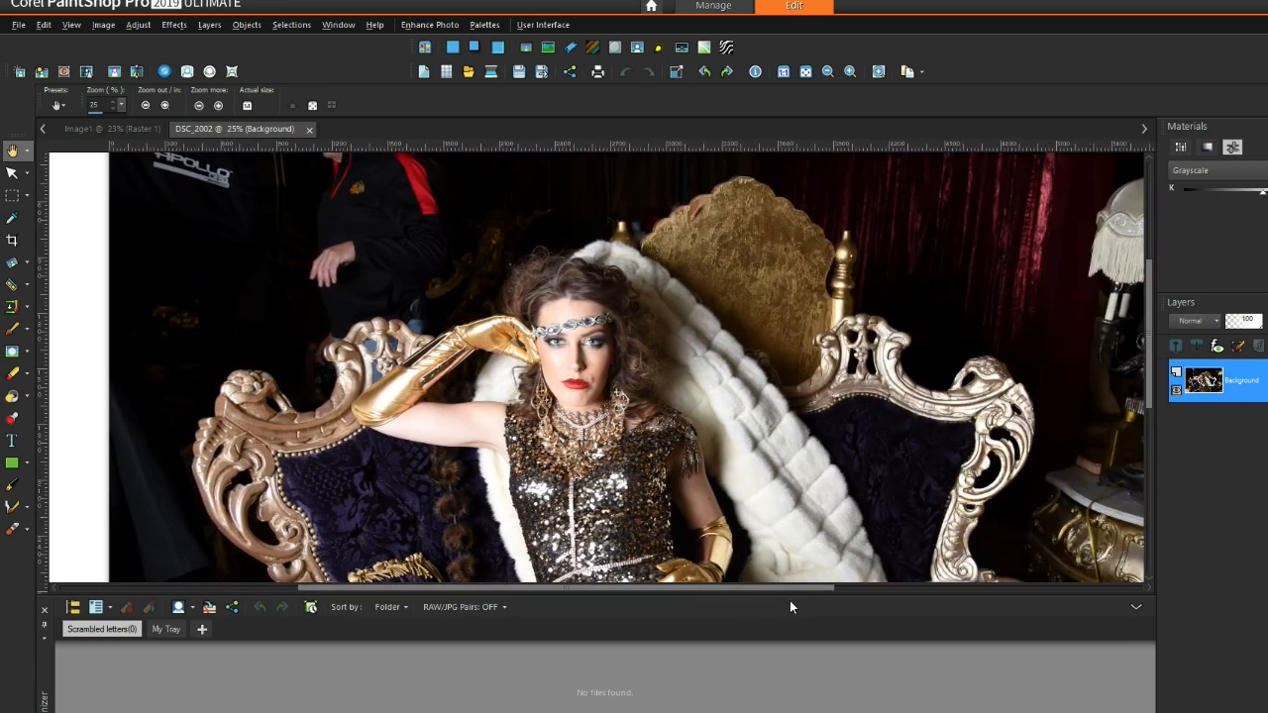
left_click(1136, 607)
left_click(1137, 610)
left_click_drag(1086, 596, 1087, 643)
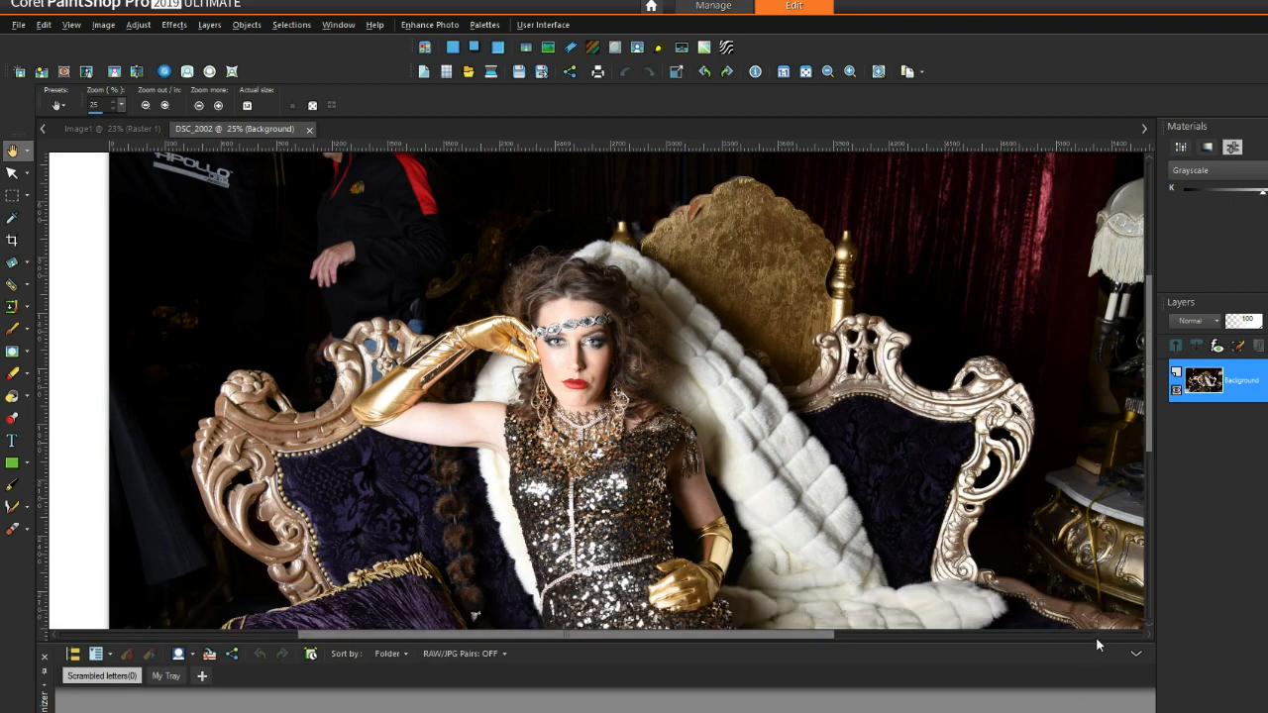
left_click_drag(932, 115, 932, 114)
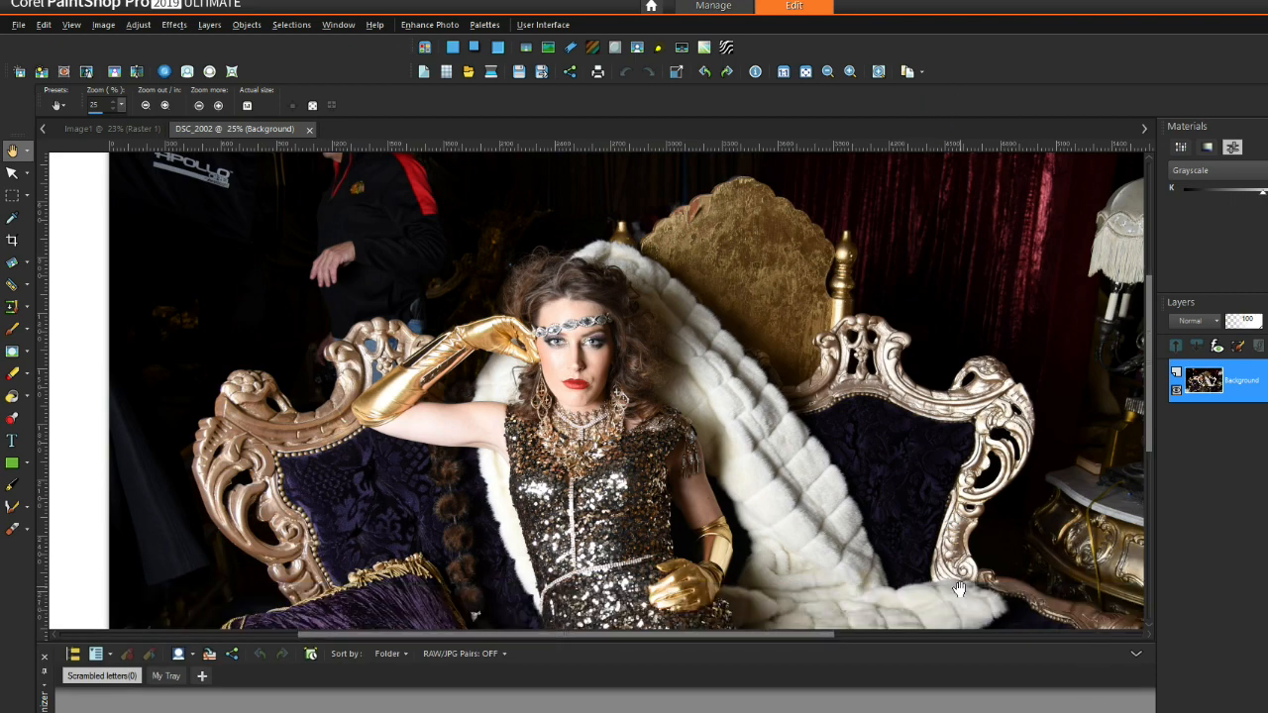
left_click_drag(812, 635, 780, 649)
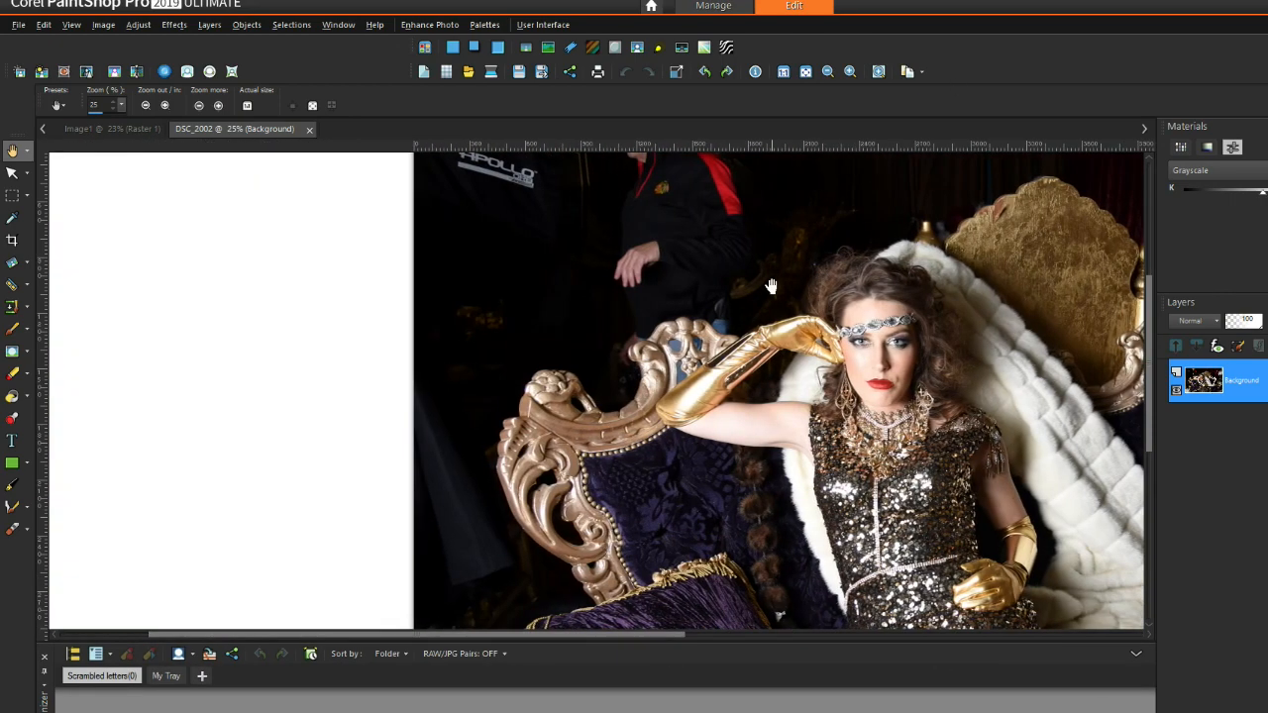
Step: Choose the Clone brush from the retouching flyout and zoom the photo to 30%
scroll(776, 272, "down", 2)
scroll(423, 230, "up", 2)
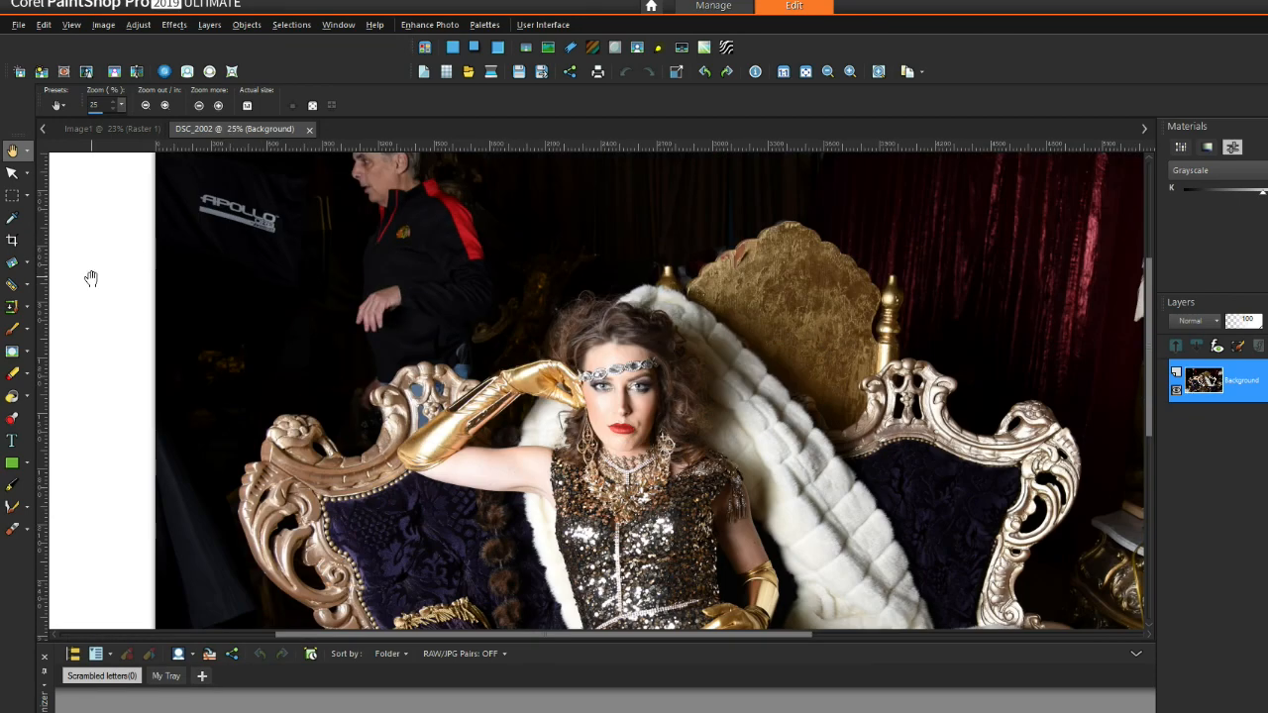
left_click(27, 308)
left_click(94, 308)
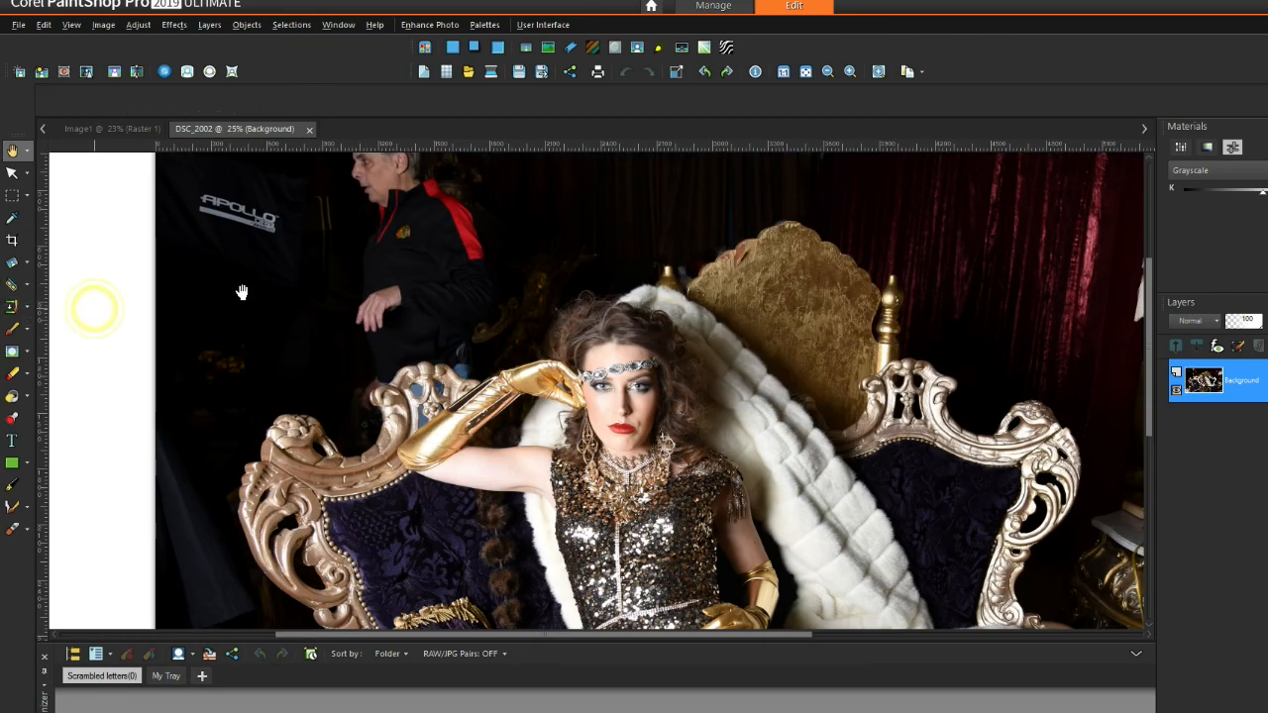
scroll(758, 174, "up", 1)
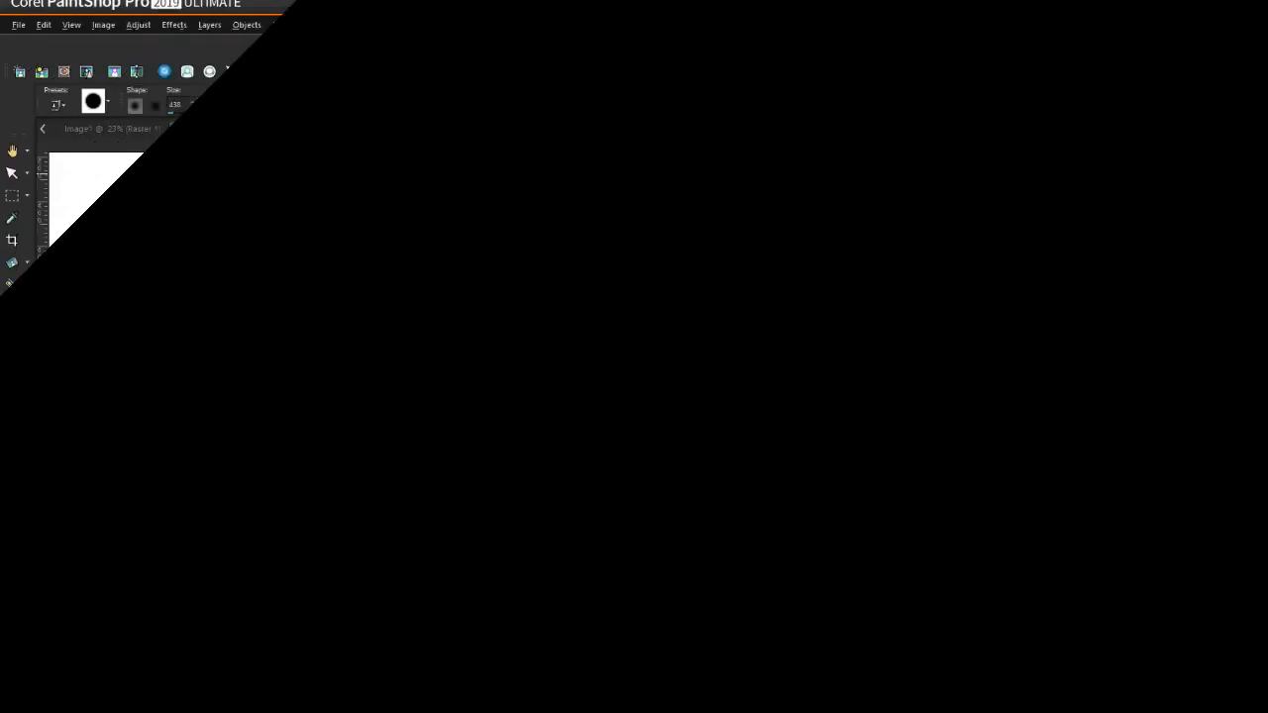
Step: Set the Clone brush size to 279 and clone dark background over the red shoulder
left_click_drag(202, 112, 191, 114)
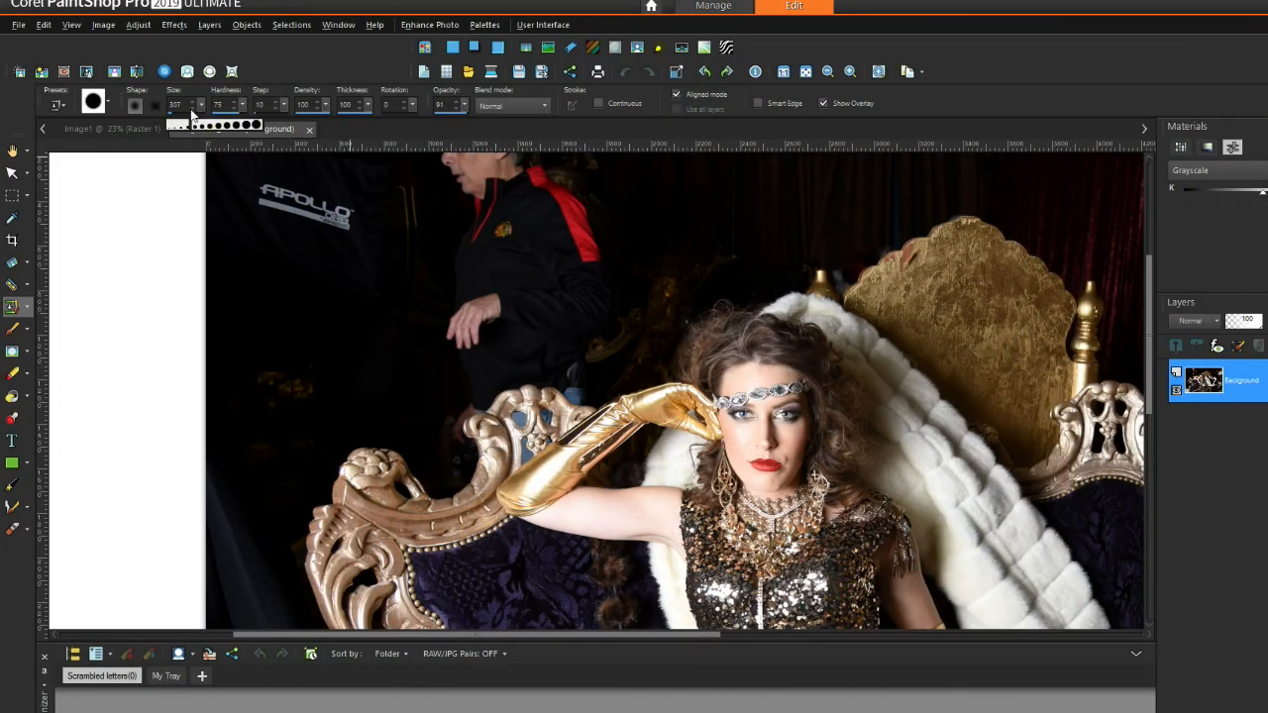
right_click(764, 165)
left_click_drag(593, 167, 593, 212)
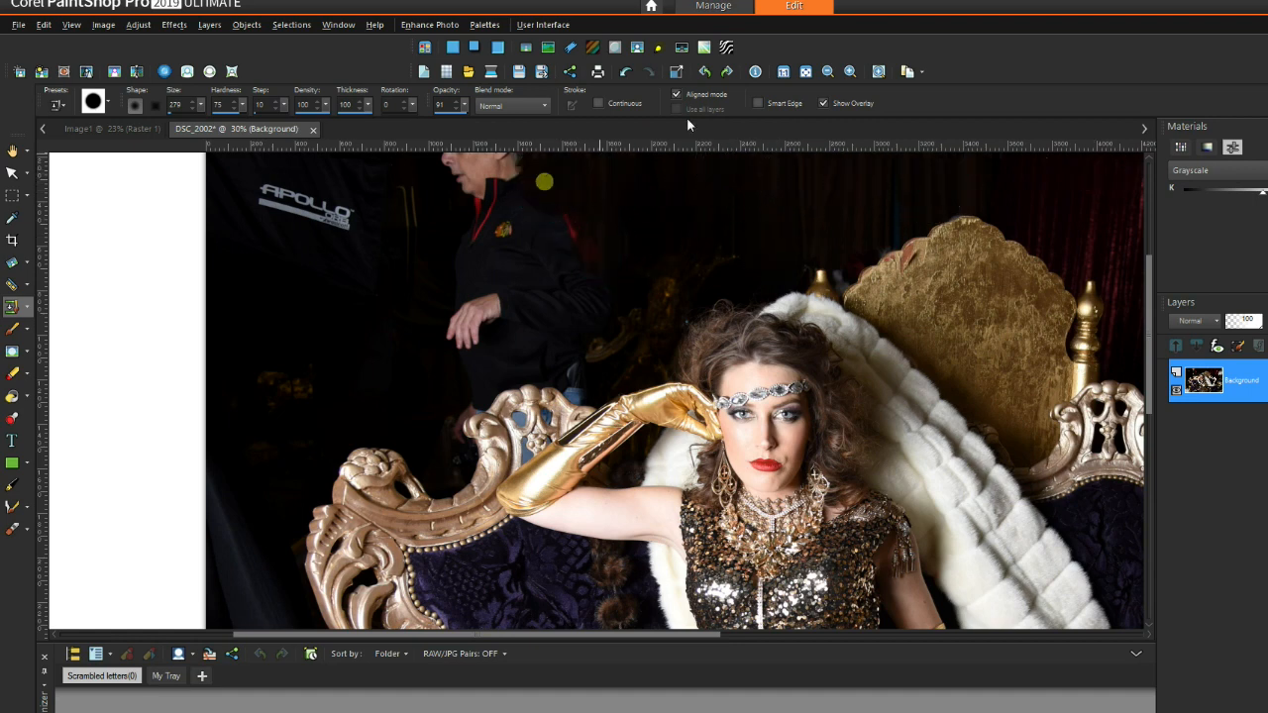
Step: Cover the man's jacket, red lanyard and head with cloned dark background
right_click(745, 190)
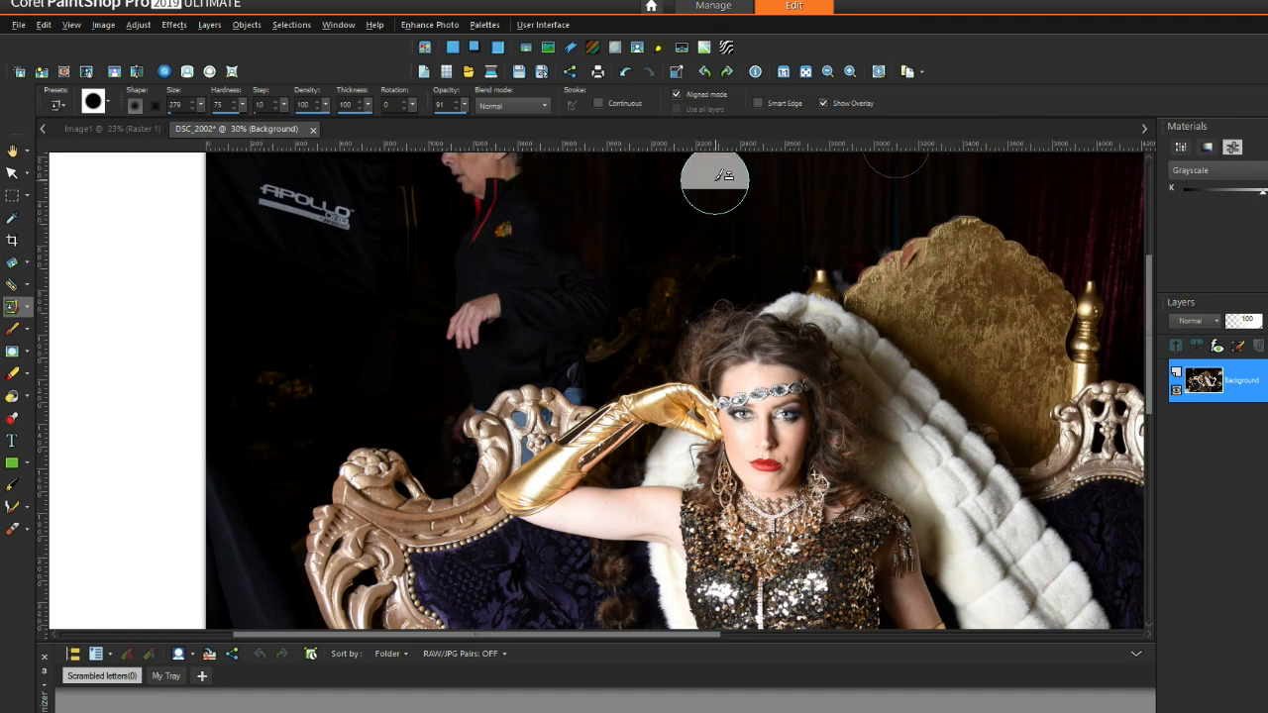
right_click(871, 202)
left_click(537, 229)
left_click(532, 216)
left_click(509, 231)
left_click(491, 227)
left_click(469, 228)
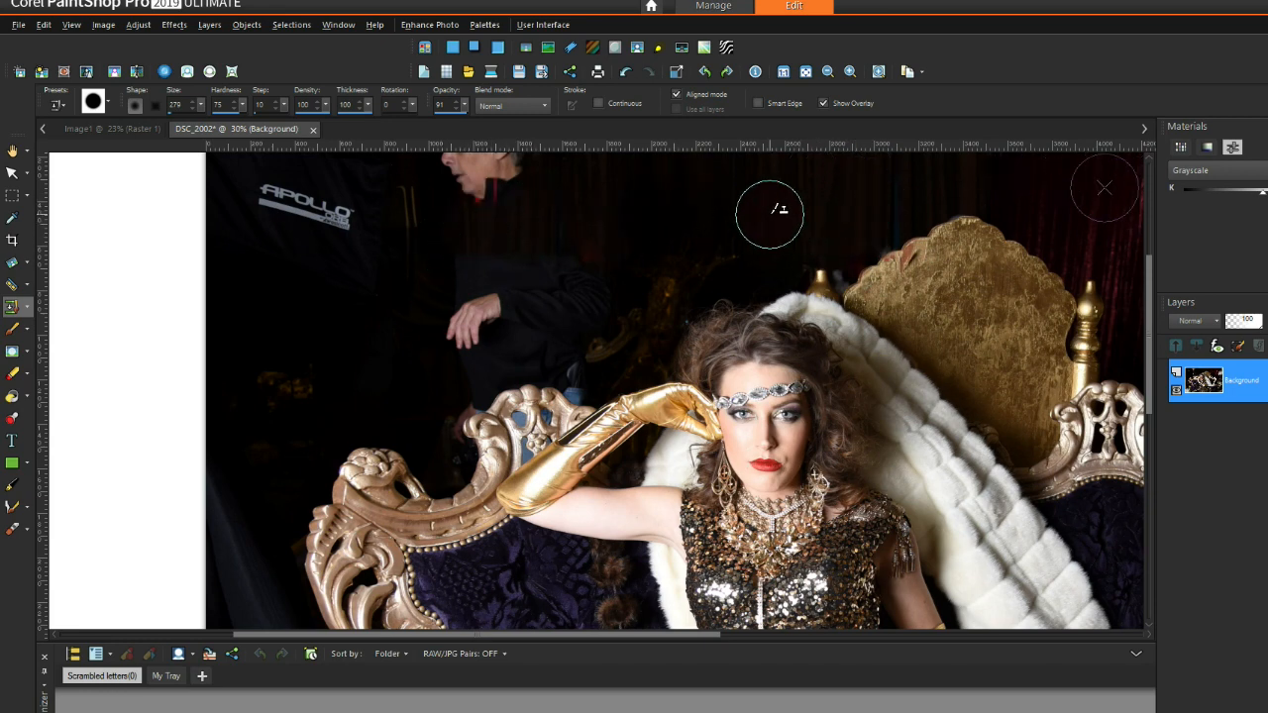
left_click(493, 188)
right_click(707, 192)
mouse_move(578, 264)
left_mouse_down()
mouse_move(585, 286)
mouse_move(543, 281)
left_mouse_up()
Step: Clone dark curtain over the man's hand and the rest of his body
right_click(810, 184)
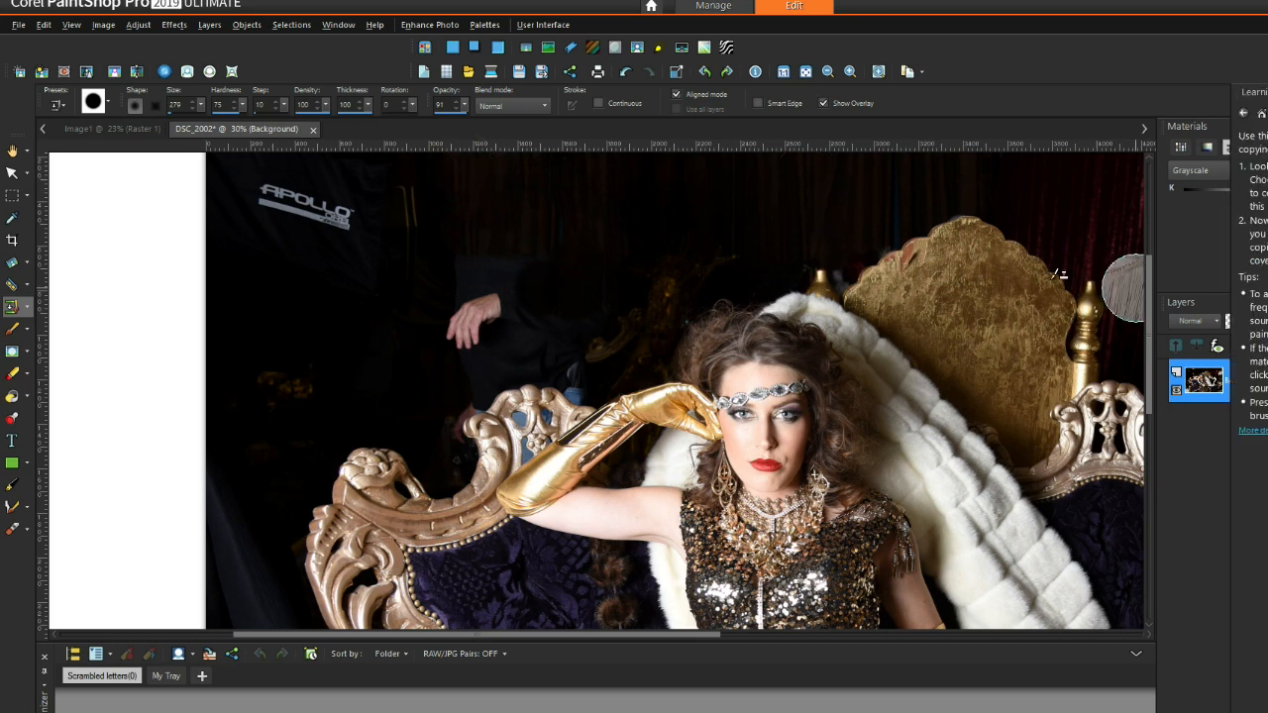
right_click(774, 196)
left_click_drag(500, 302, 499, 280)
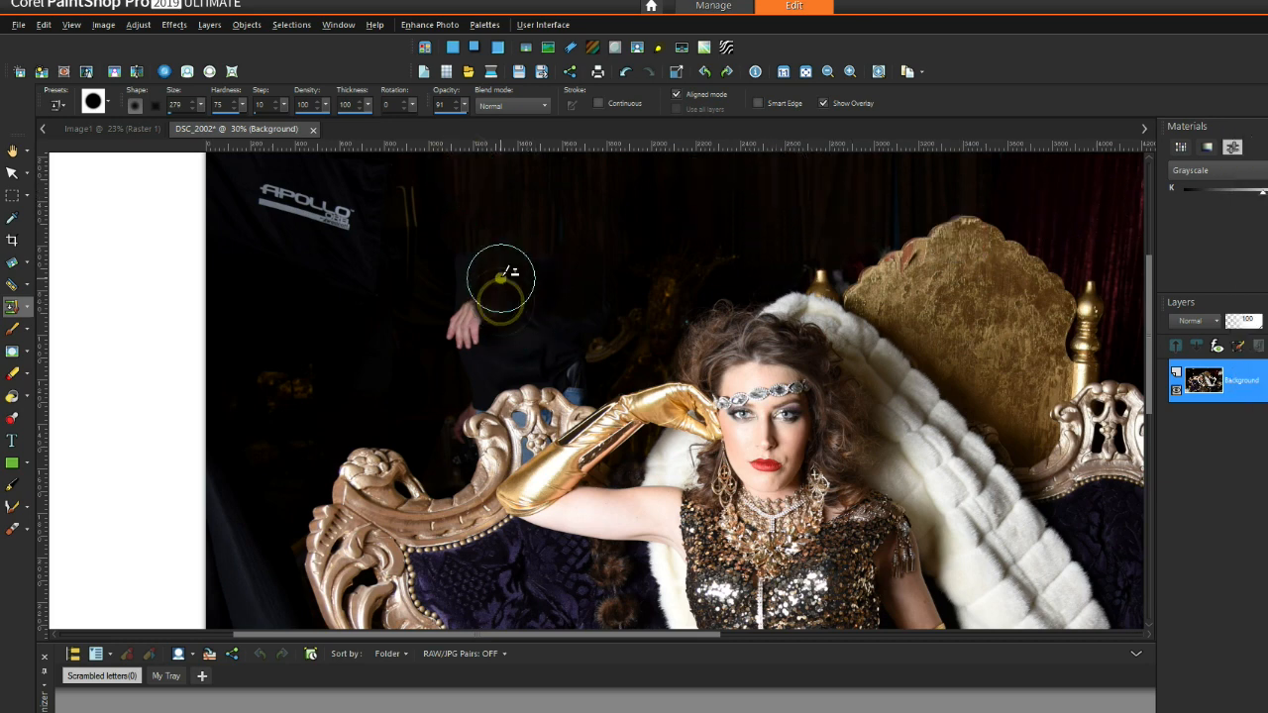
right_click(807, 193)
mouse_move(545, 323)
left_mouse_down()
mouse_move(472, 325)
mouse_move(486, 292)
mouse_move(464, 327)
mouse_move(461, 297)
left_mouse_up()
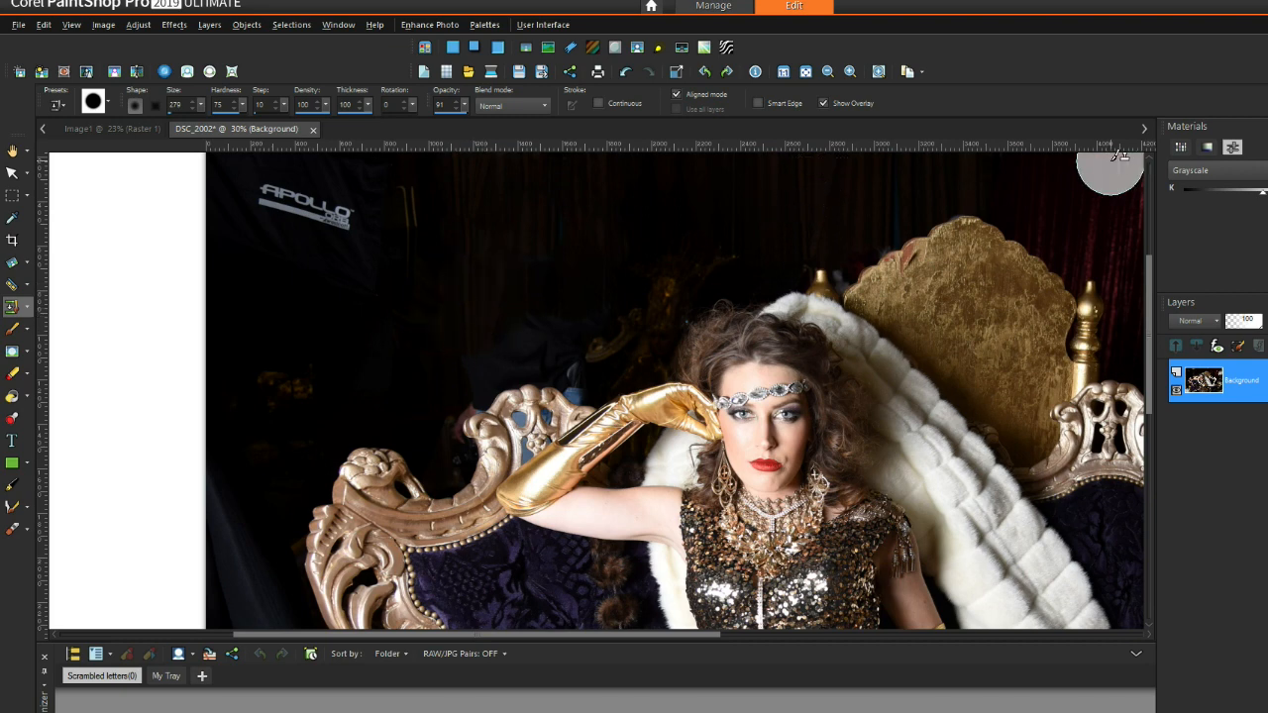
right_click(797, 196)
mouse_move(525, 332)
left_mouse_down()
mouse_move(554, 327)
mouse_move(535, 354)
mouse_move(498, 359)
left_mouse_up()
right_click(565, 236)
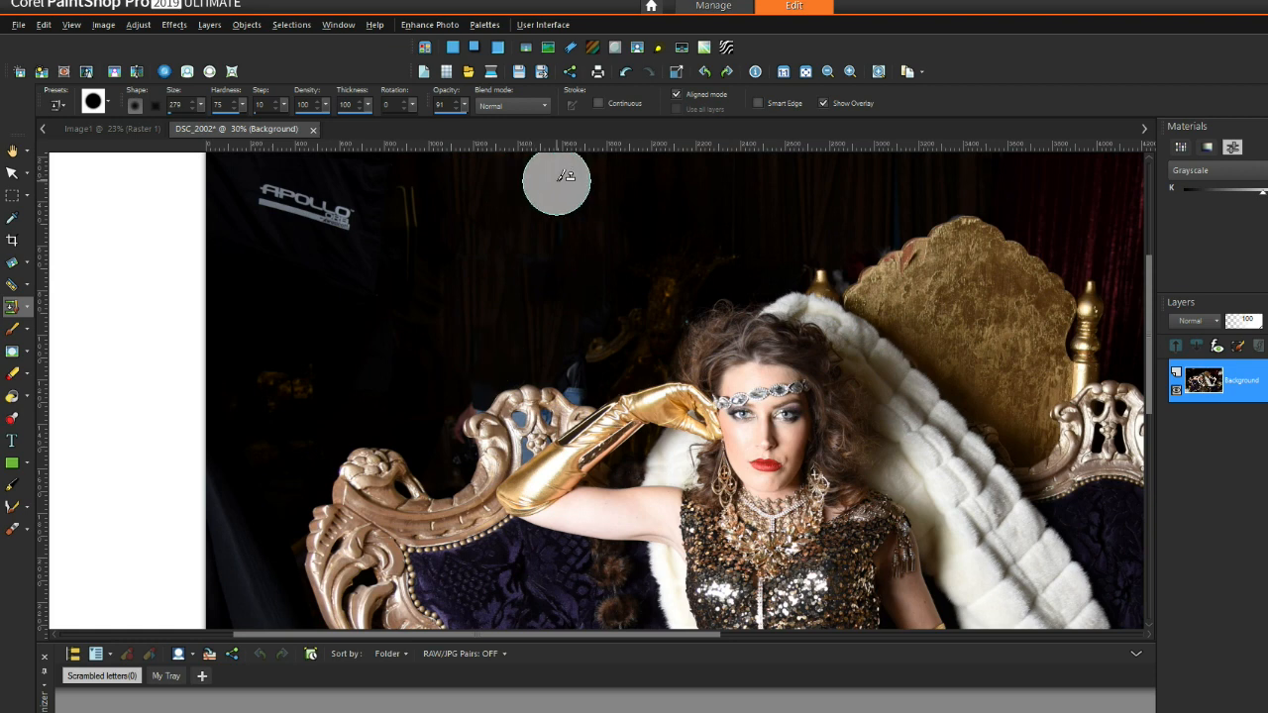
Step: Paint out the thin gold line and the APOLLO logo with dark background
right_click(546, 309)
left_click_drag(425, 238, 413, 196)
right_click(527, 260)
mouse_move(366, 262)
left_mouse_down()
mouse_move(339, 187)
mouse_move(337, 203)
mouse_move(300, 209)
mouse_move(232, 193)
mouse_move(248, 203)
mouse_move(271, 173)
left_mouse_up()
right_click(498, 226)
Step: Even out the left backdrop and cover the orange blobs with dark background
right_click(546, 201)
right_click(529, 230)
left_click_drag(235, 278, 316, 278)
right_click(496, 256)
left_click_drag(381, 336, 242, 333)
right_click(481, 328)
left_click_drag(390, 376, 243, 384)
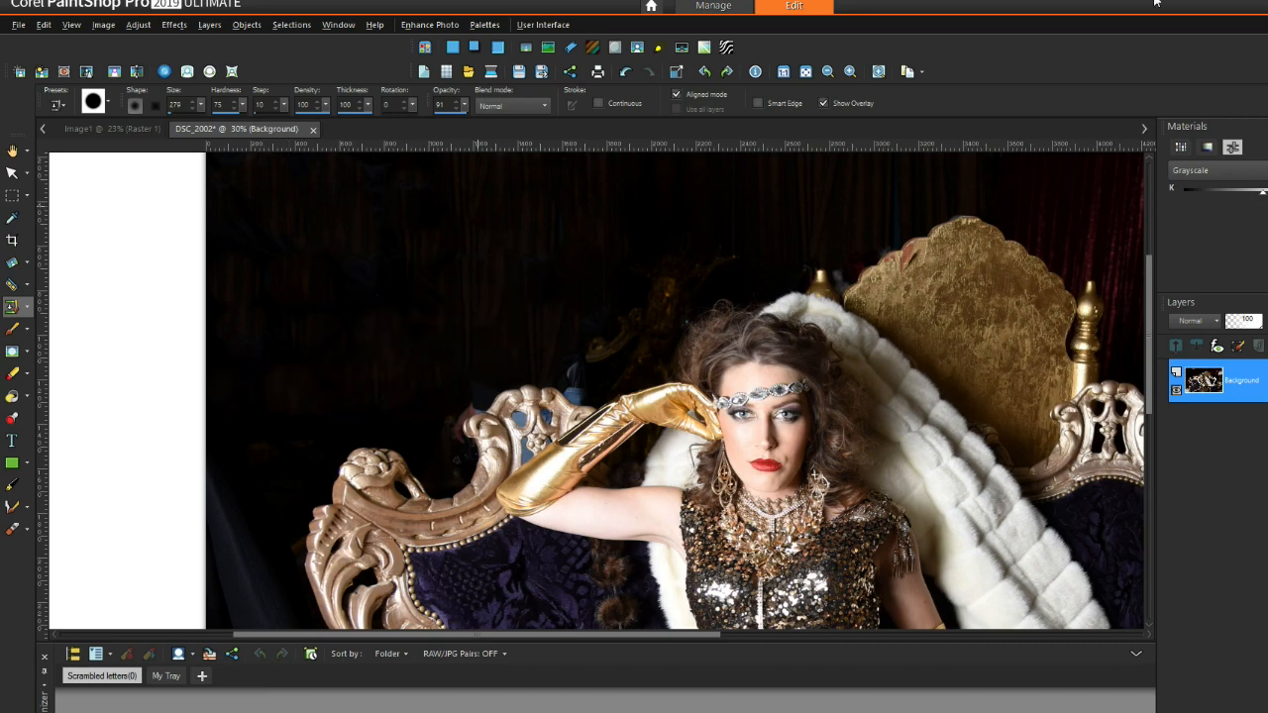
Step: At 50% zoom, clone dark background over blotches and spots left of the woman
scroll(624, 260, "up", 1)
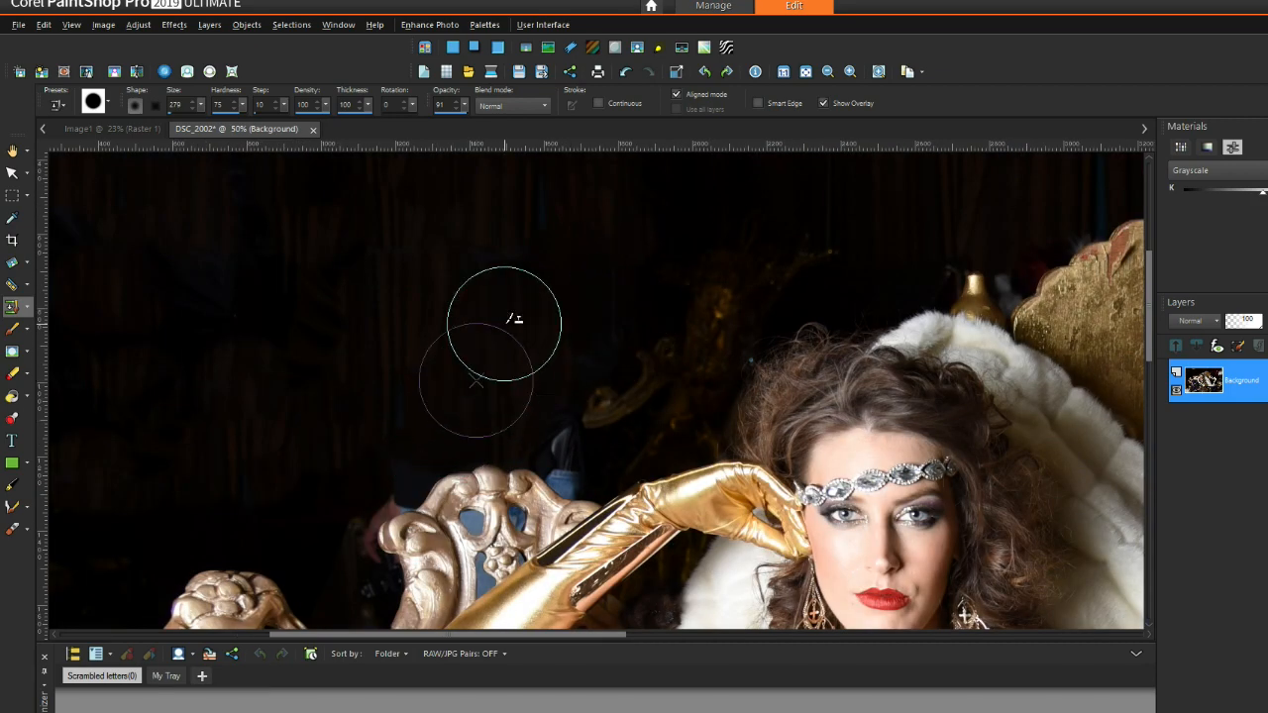
right_click(481, 308)
left_click_drag(535, 227, 490, 362)
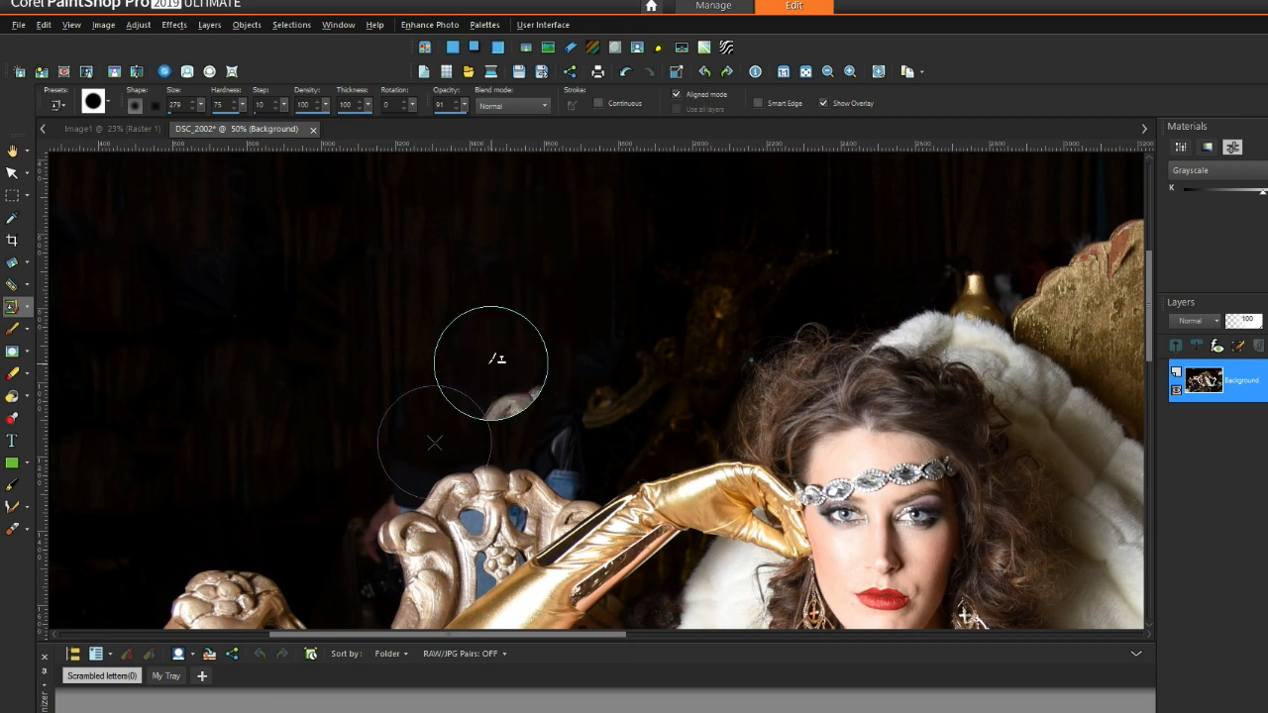
right_click(425, 348)
left_click(338, 341)
right_click(445, 355)
left_click(284, 348)
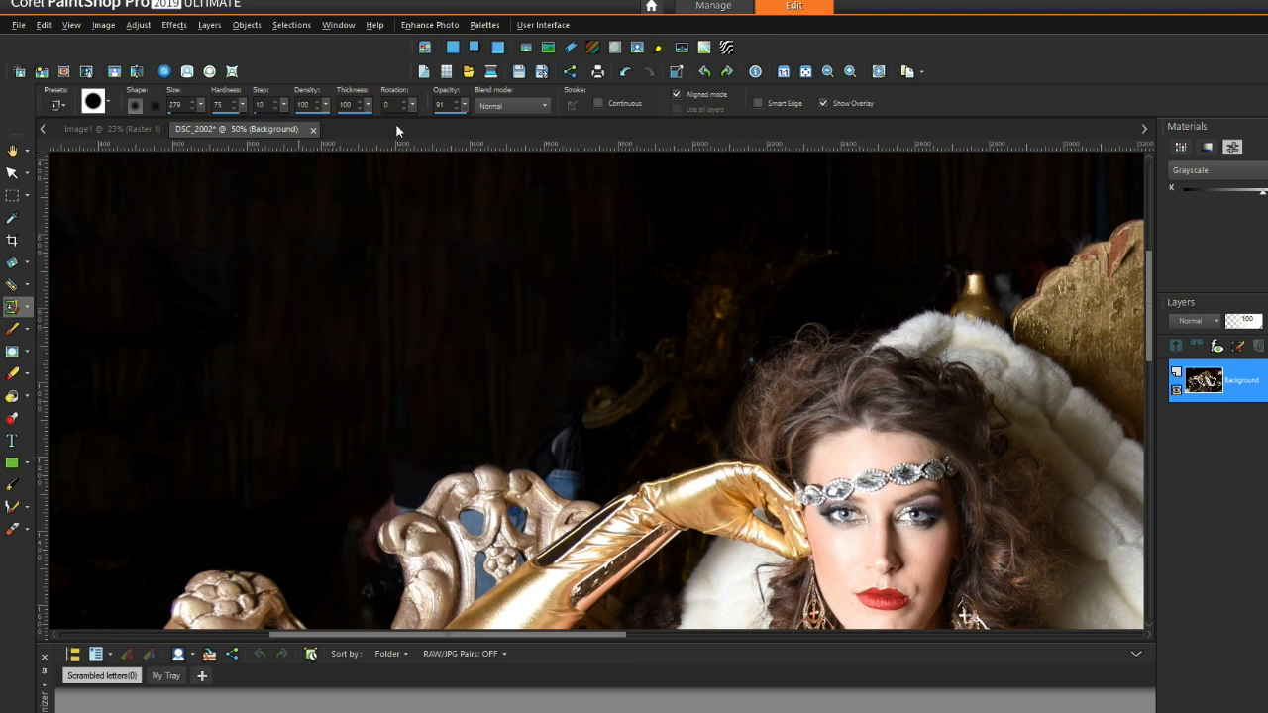
right_click(466, 342)
left_click(492, 294)
right_click(242, 411)
left_click(218, 341)
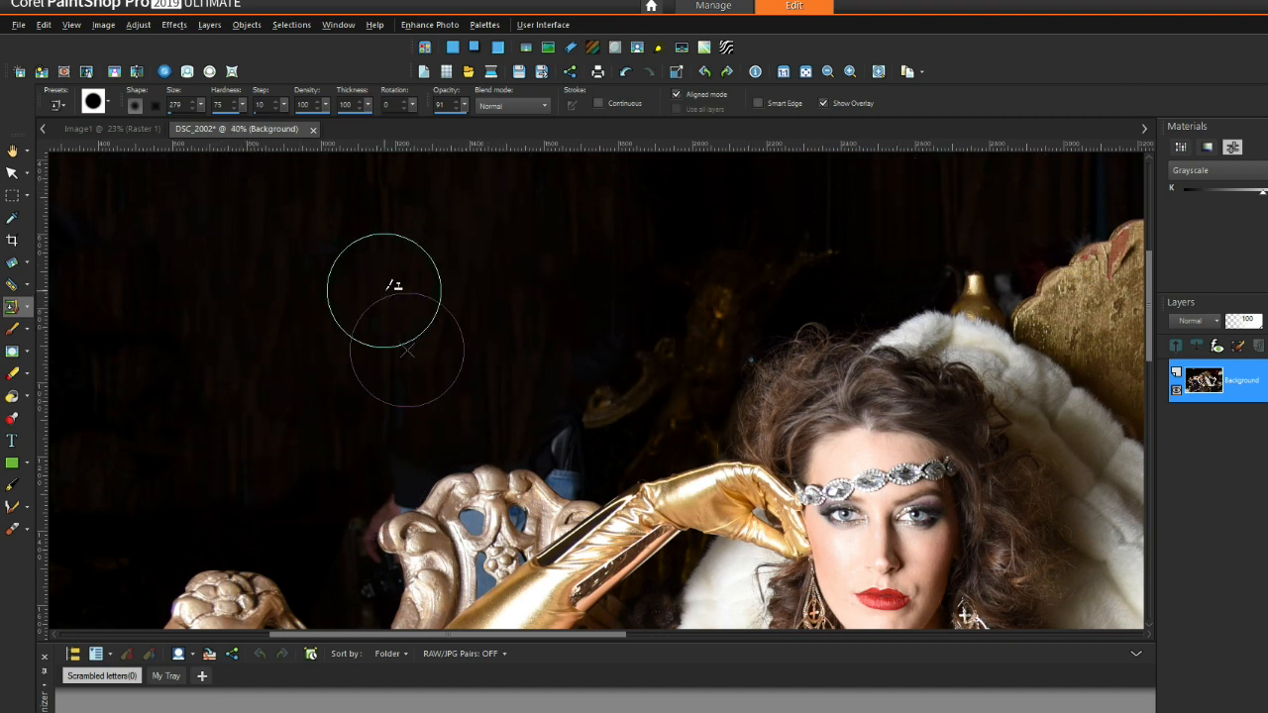
Step: Paint over the upper-left background, then undo the resulting skin-coloured stroke
scroll(390, 283, "down", 1)
right_click(402, 302)
left_click_drag(218, 389, 213, 159)
left_click(625, 72)
Step: Clone dark background over the remaining streaks along the far-left edge
right_click(269, 340)
mouse_move(189, 402)
left_mouse_down()
mouse_move(145, 388)
mouse_move(134, 353)
left_mouse_up()
right_click(232, 315)
left_click_drag(143, 262, 129, 213)
right_click(306, 319)
mouse_move(122, 429)
left_mouse_down()
mouse_move(110, 433)
mouse_move(87, 247)
mouse_move(95, 196)
left_mouse_up()
right_click(290, 327)
right_click(131, 402)
left_click_drag(85, 427, 76, 301)
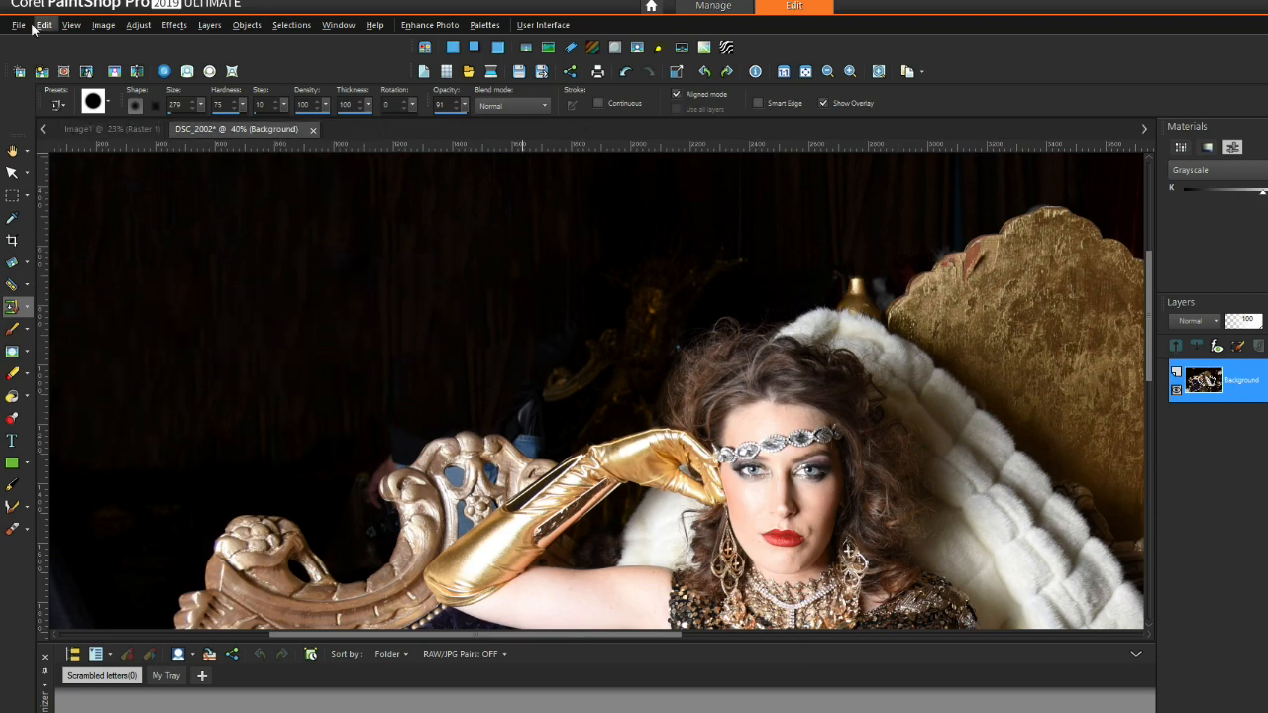
left_click(192, 105)
Step: Clone dark background over the pink remnants left of the chair
scroll(470, 376, "up", 2)
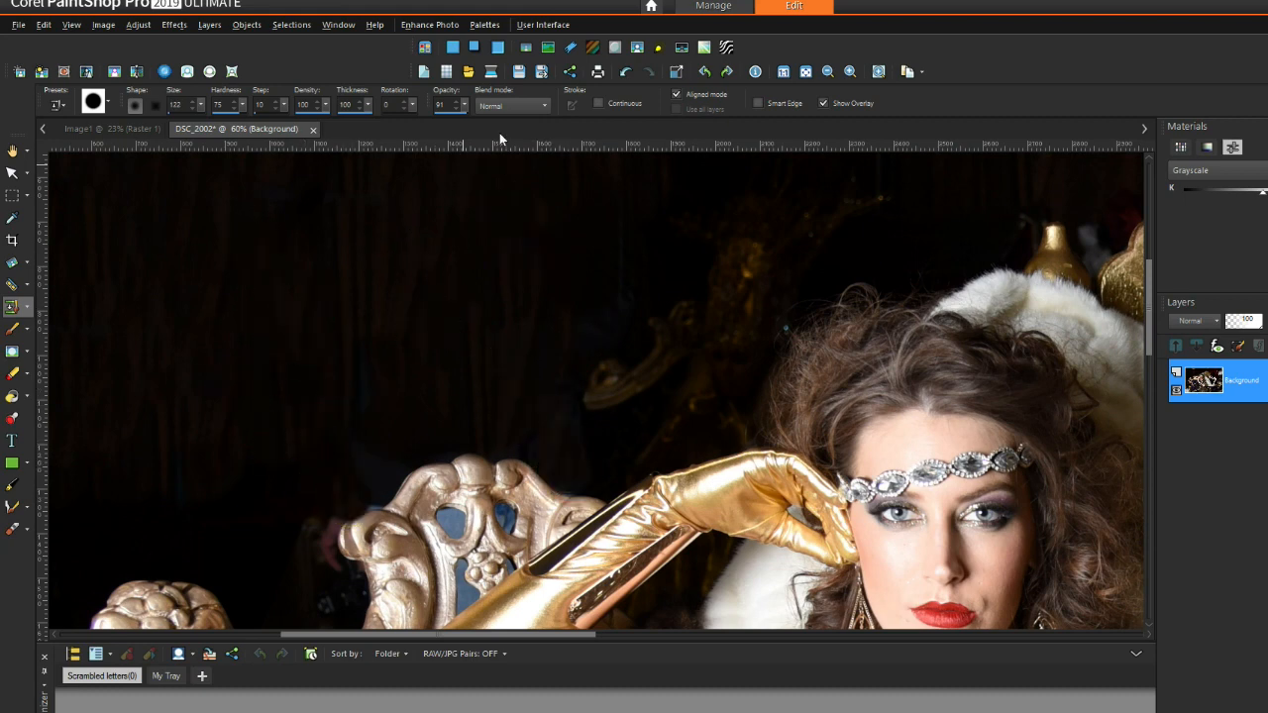
right_click(281, 453)
left_click(316, 540)
left_click(333, 497)
left_click(371, 484)
right_click(252, 522)
left_click(316, 516)
left_click(338, 501)
left_click(366, 484)
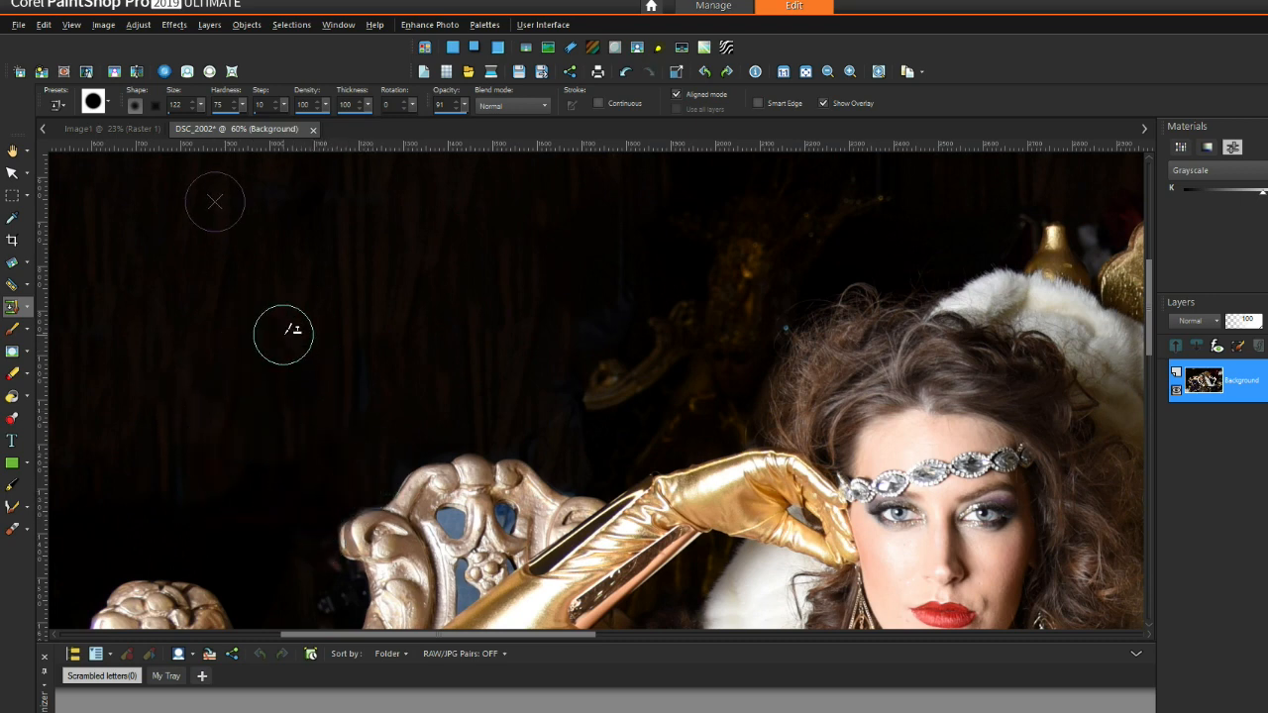
left_click(318, 564)
scroll(340, 425, "up", 3)
left_click(372, 319)
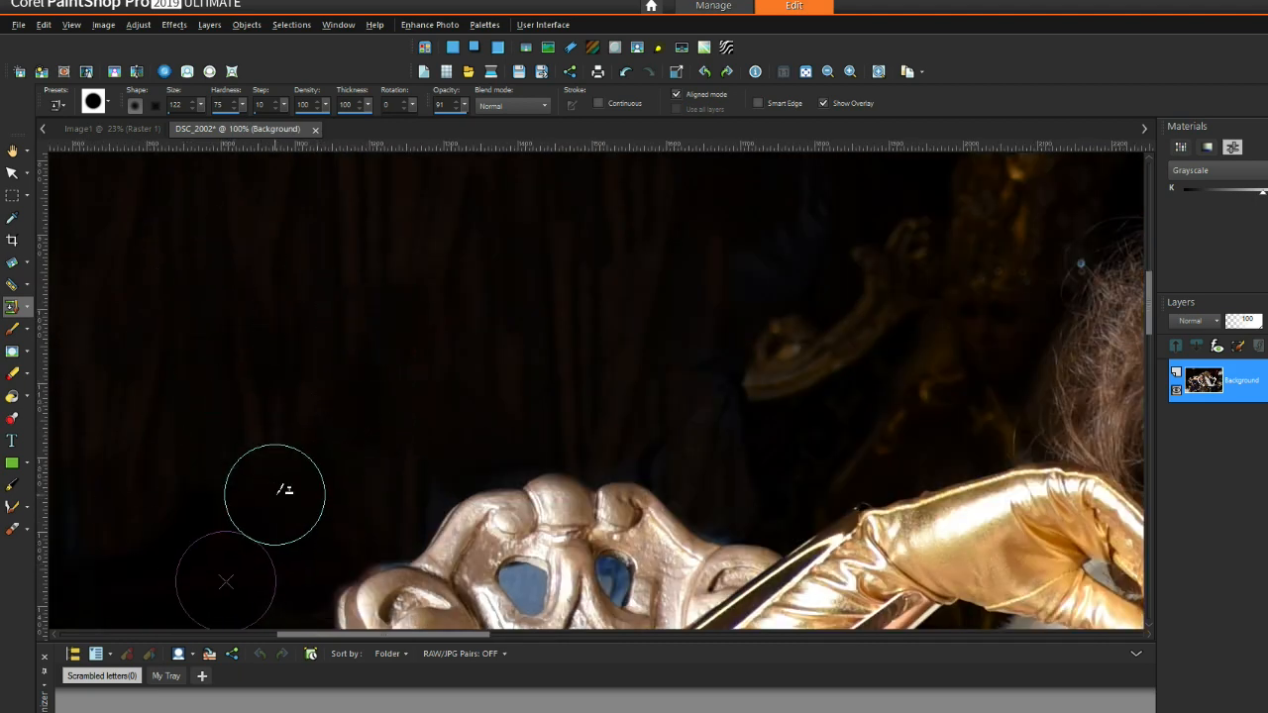
Step: Shrink the brush and clone dark background into the chair's left blue eye hole
left_click(201, 105)
left_click(188, 114)
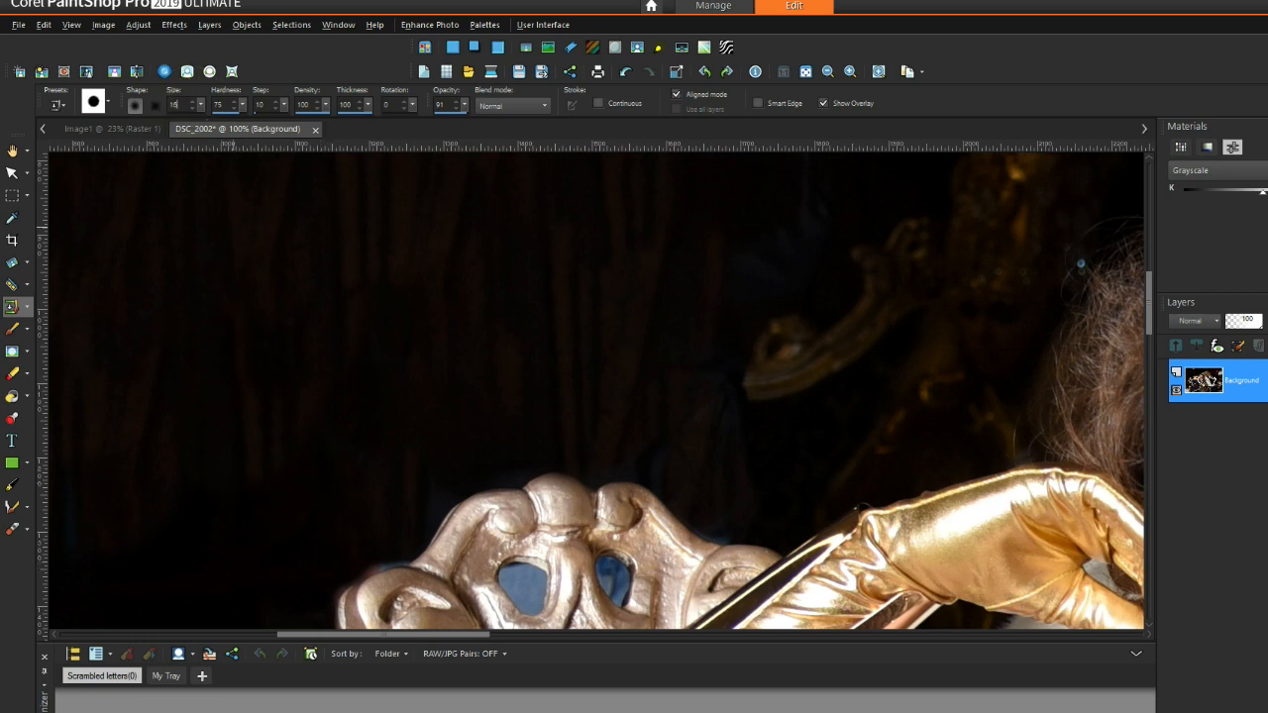
left_click(368, 561)
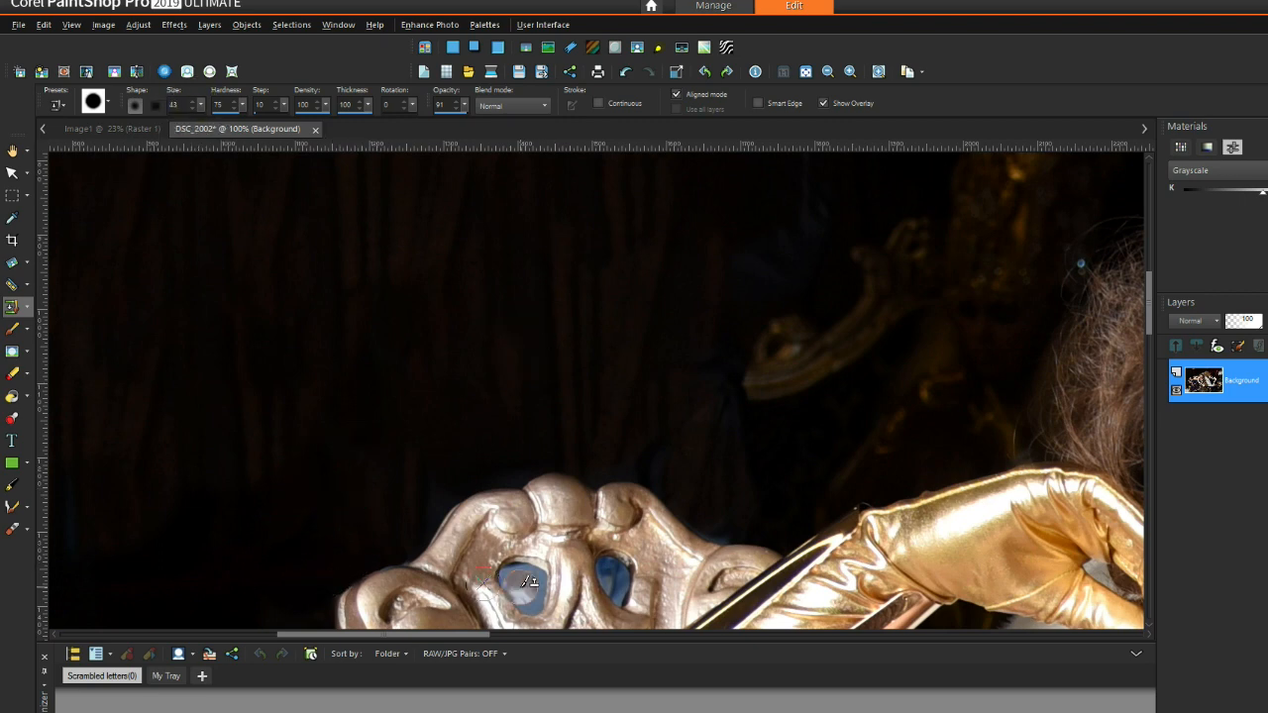
right_click(560, 342)
mouse_move(533, 584)
left_mouse_down()
mouse_move(530, 597)
mouse_move(513, 577)
left_mouse_up()
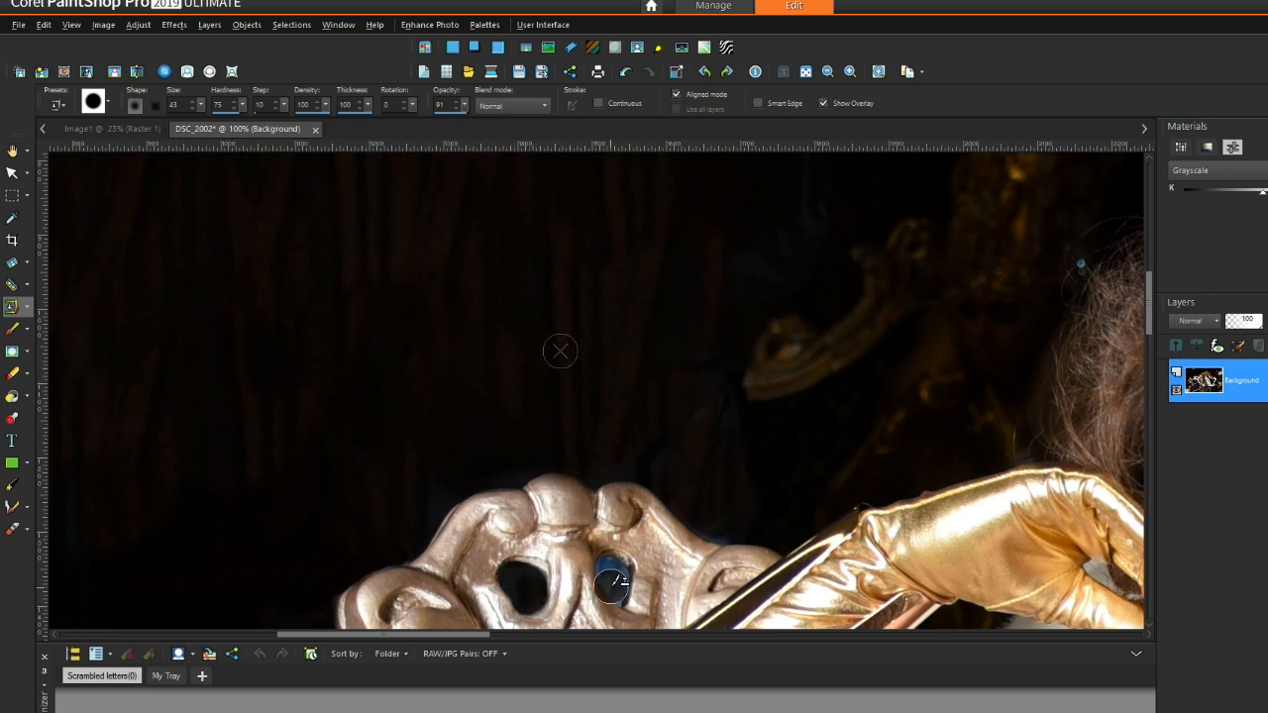
Step: Set the brush size to 36 and zoom to 150% on the carved chair back
left_click(192, 108)
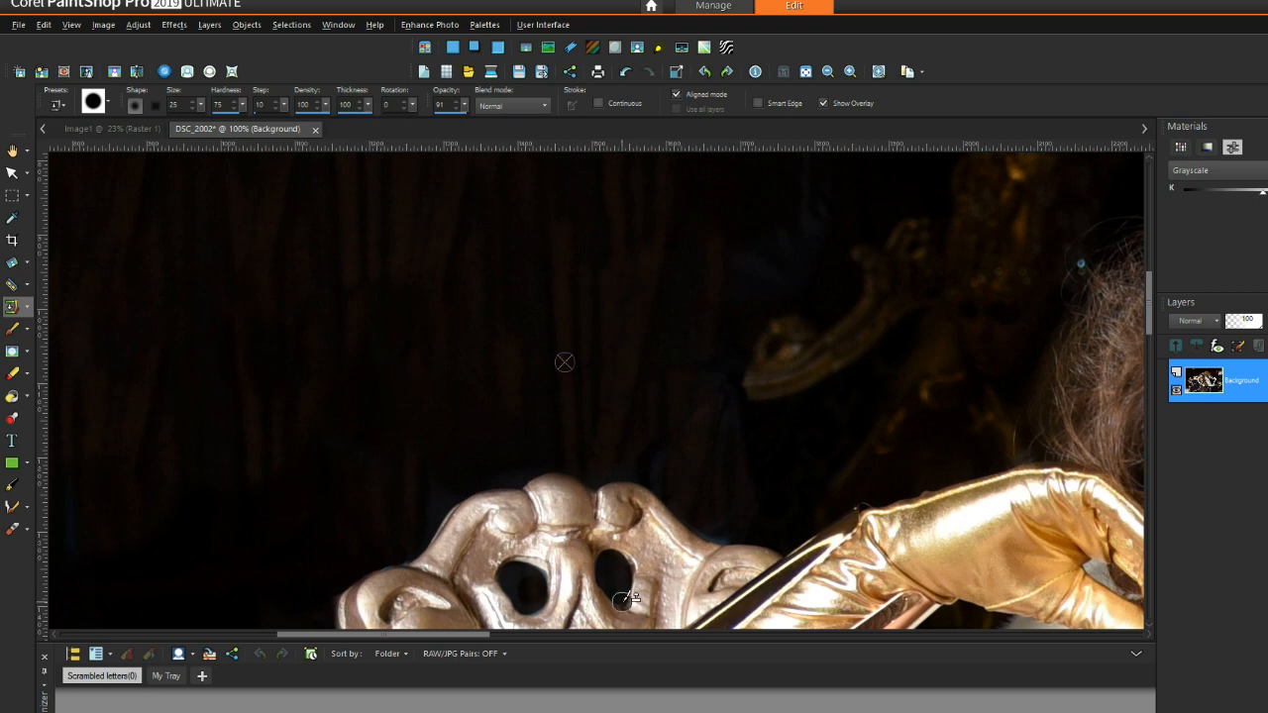
scroll(555, 286, "down", 4)
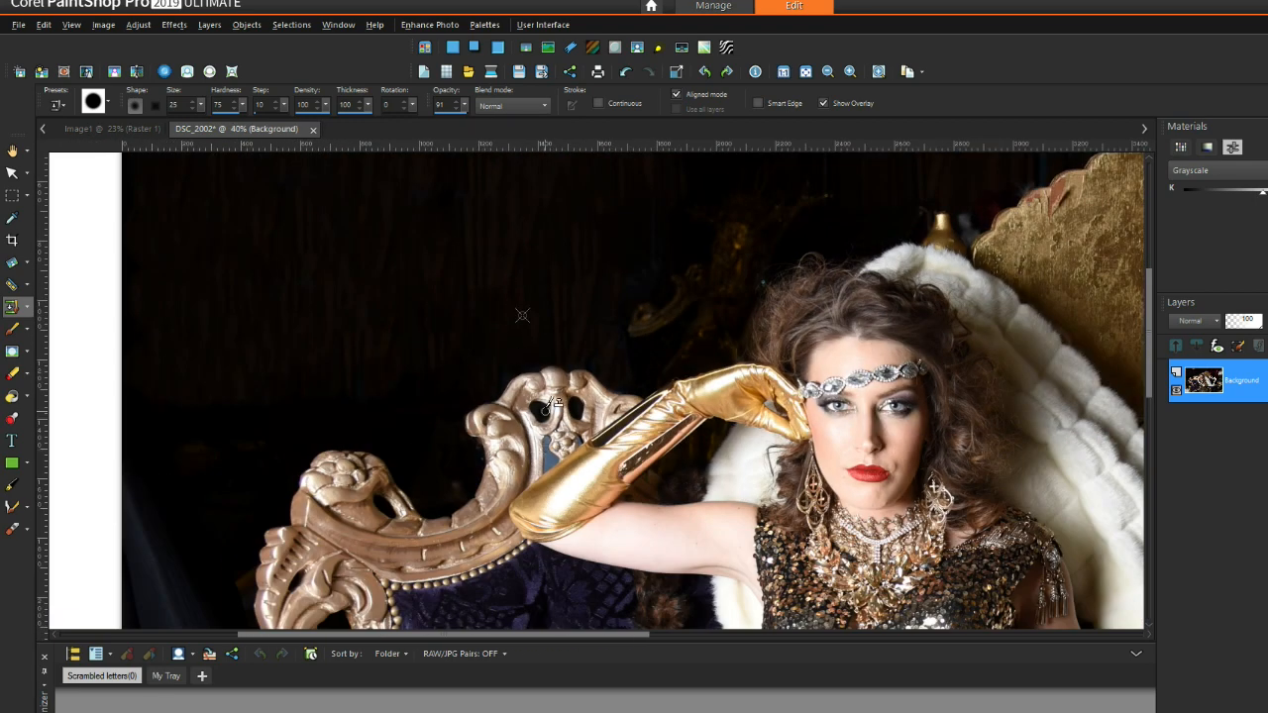
scroll(422, 323, "up", 2)
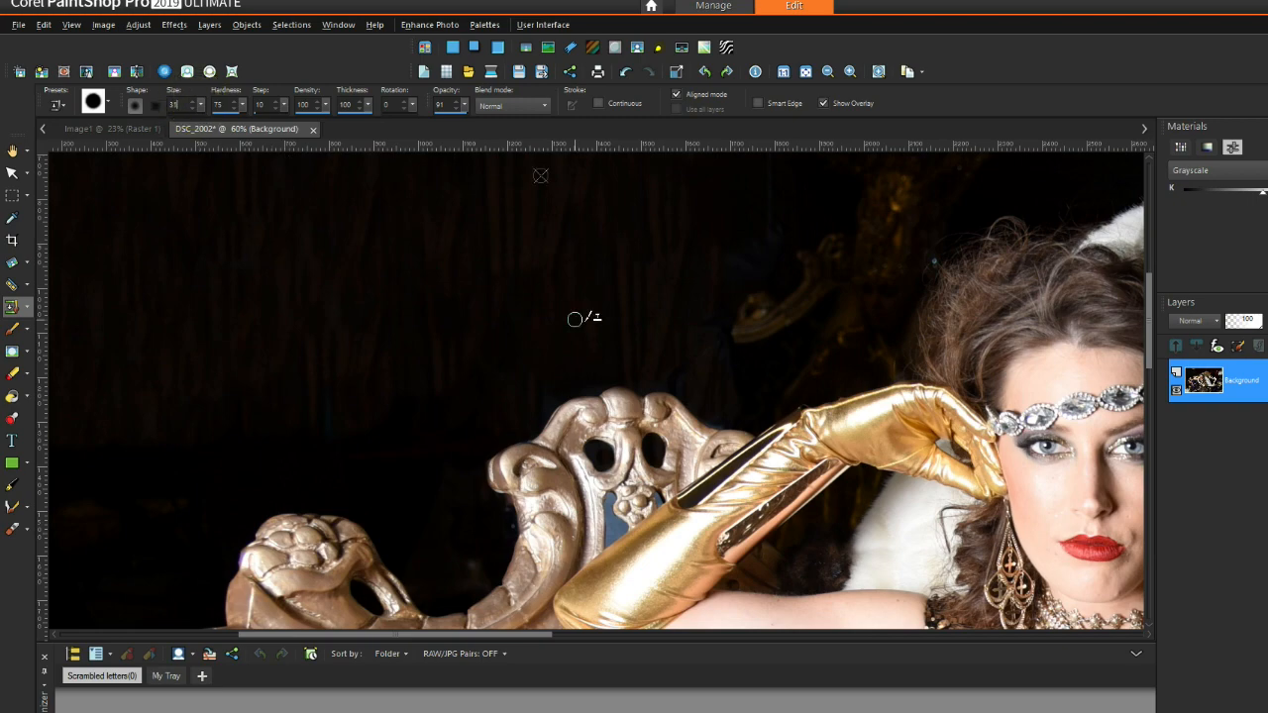
scroll(546, 290, "up", 3)
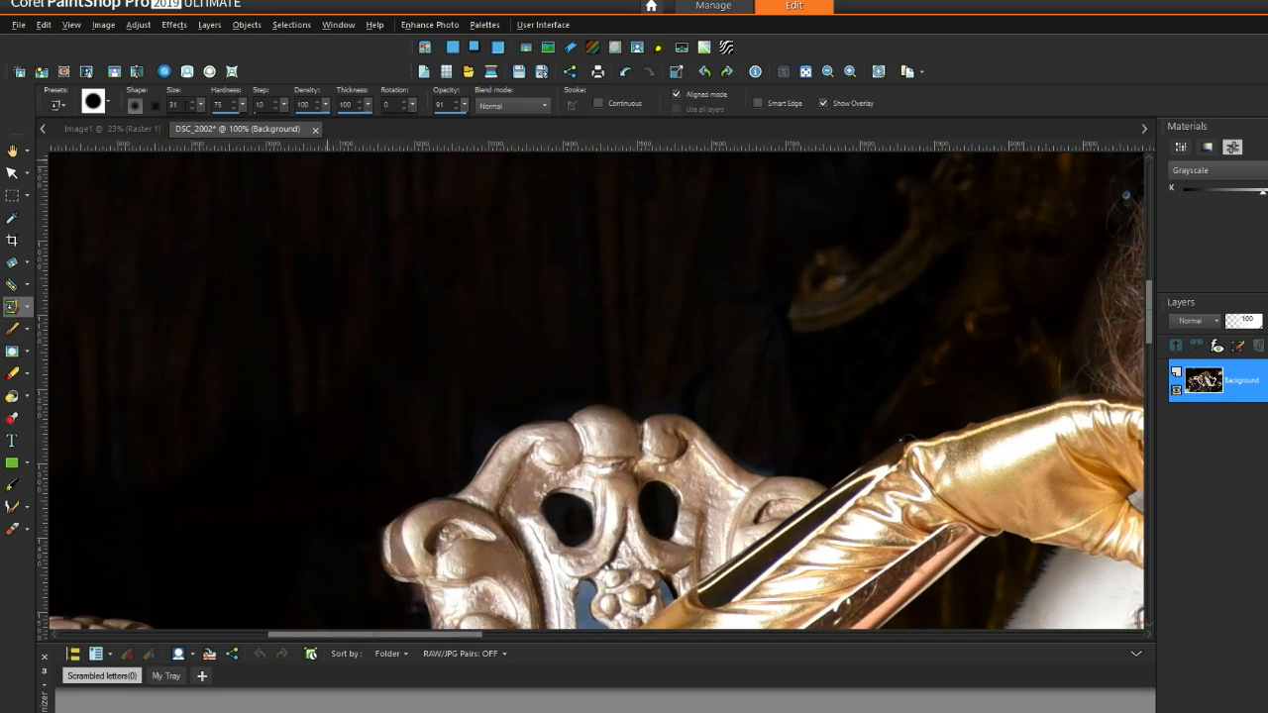
scroll(582, 585, "up", 2)
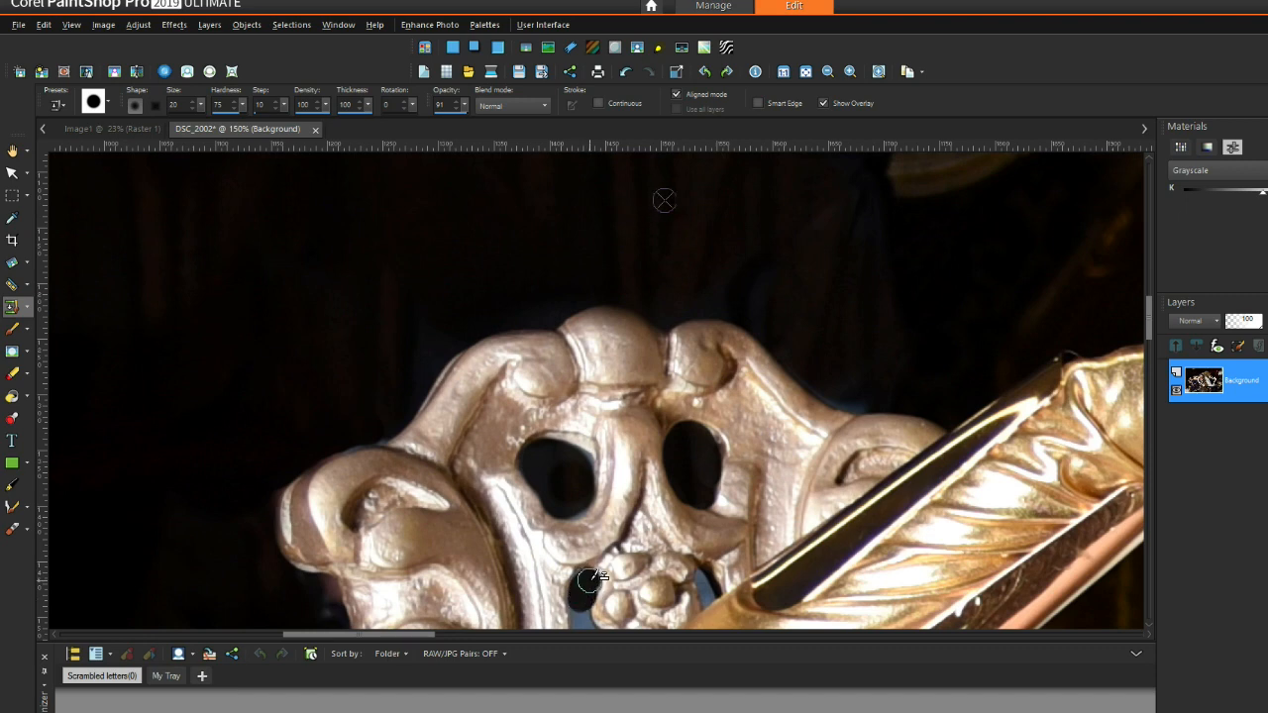
scroll(1146, 329, "down", 3)
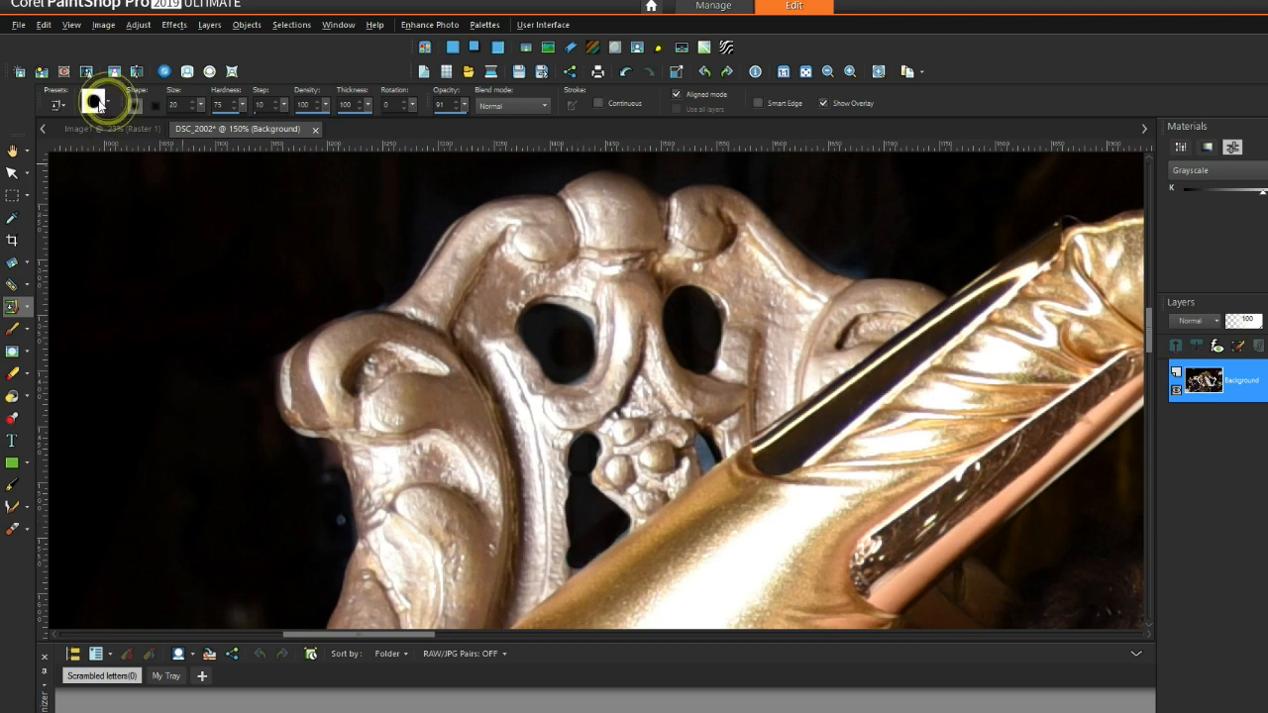
Step: Switch the clone brush to the Square 25 tip at size 8
left_click(101, 96)
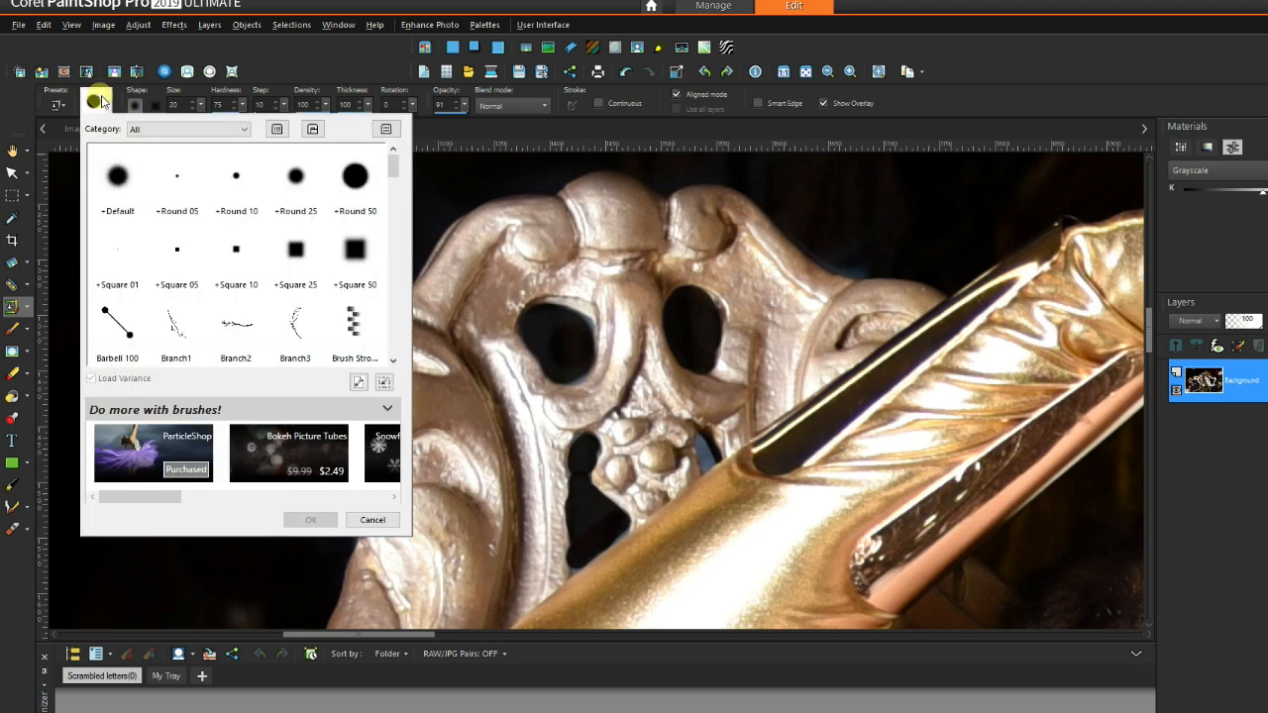
double_click(307, 252)
left_click_drag(200, 108, 187, 111)
left_click(193, 103)
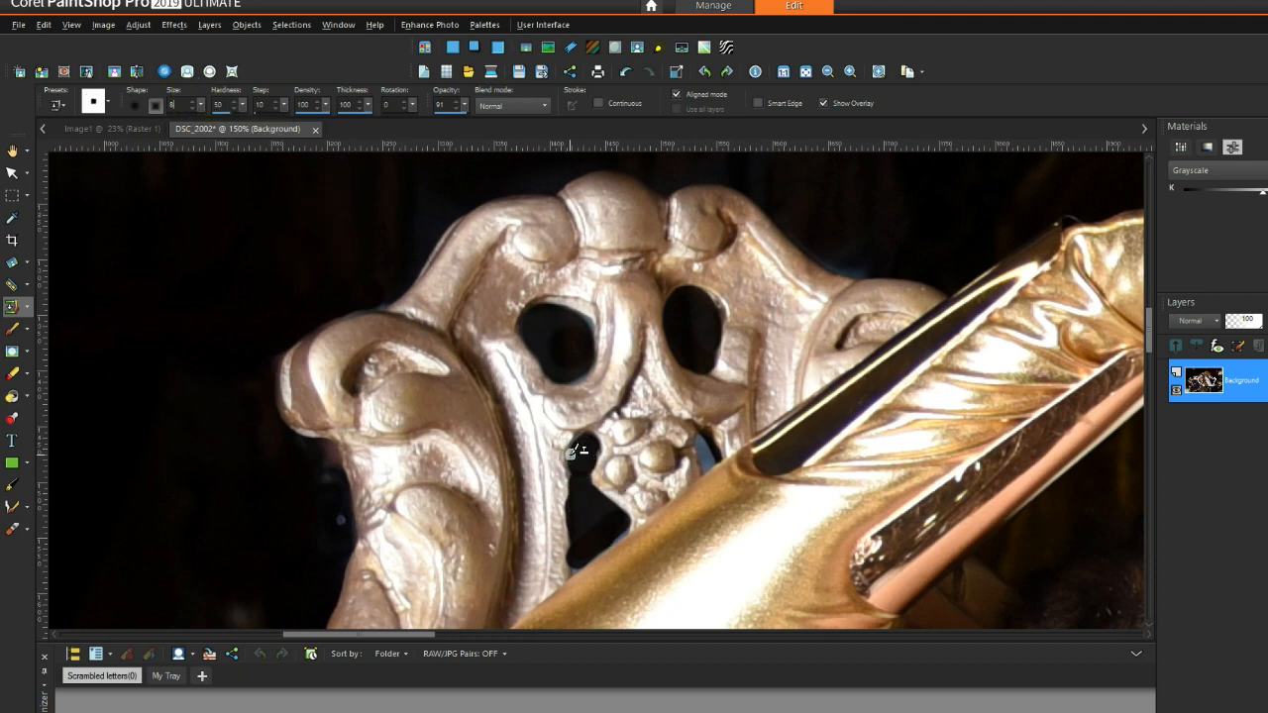
Step: Clone dark background over the tip of the ornament opening
left_click_drag(577, 550, 576, 566)
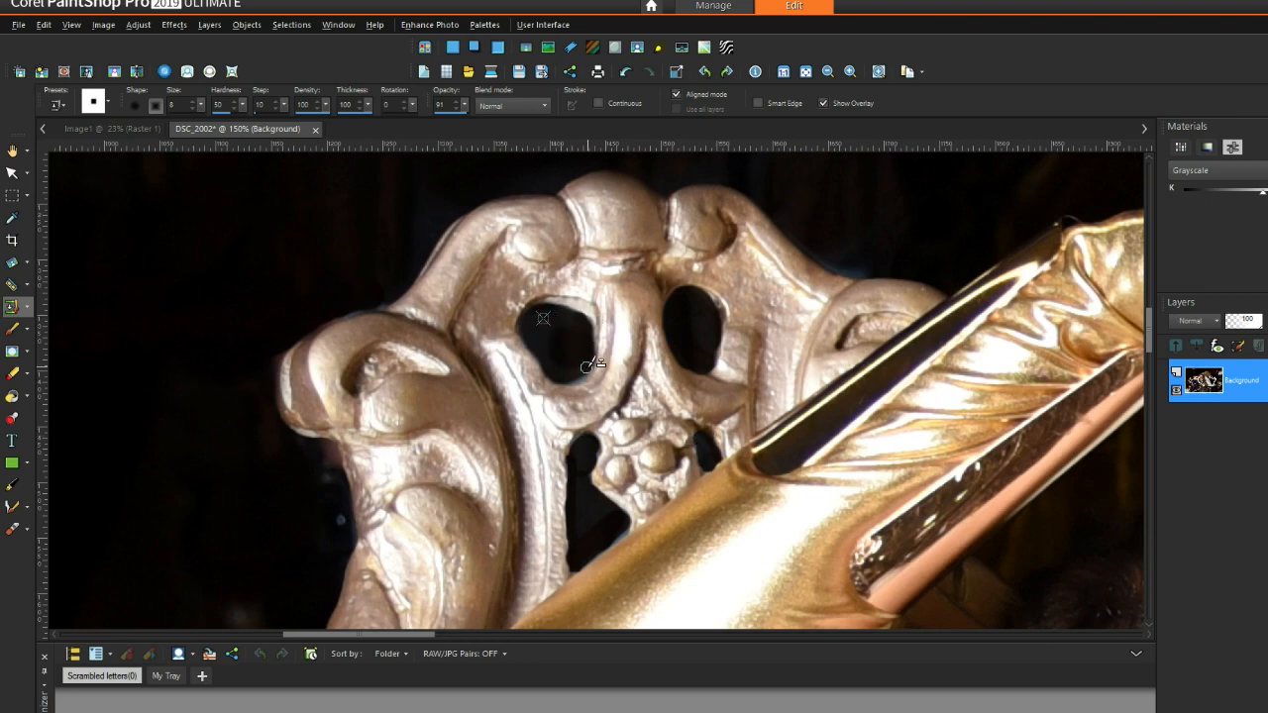
scroll(848, 178, "down", 5)
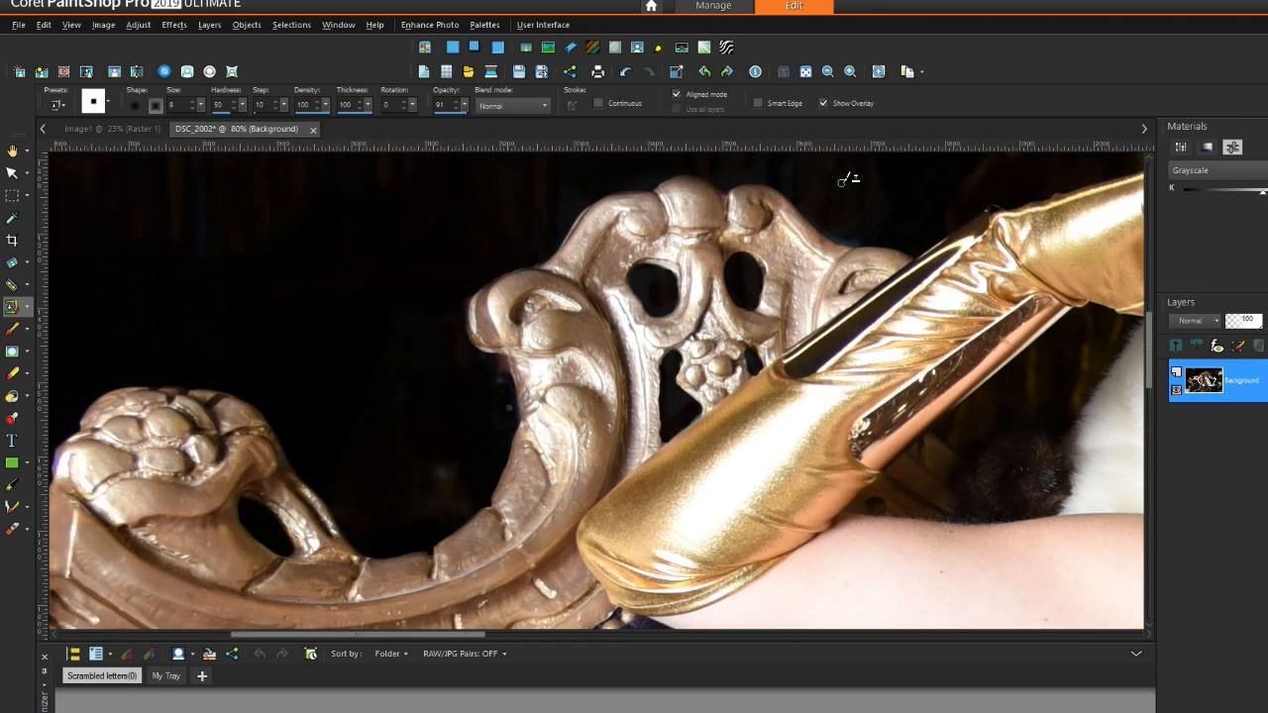
scroll(848, 178, "down", 2)
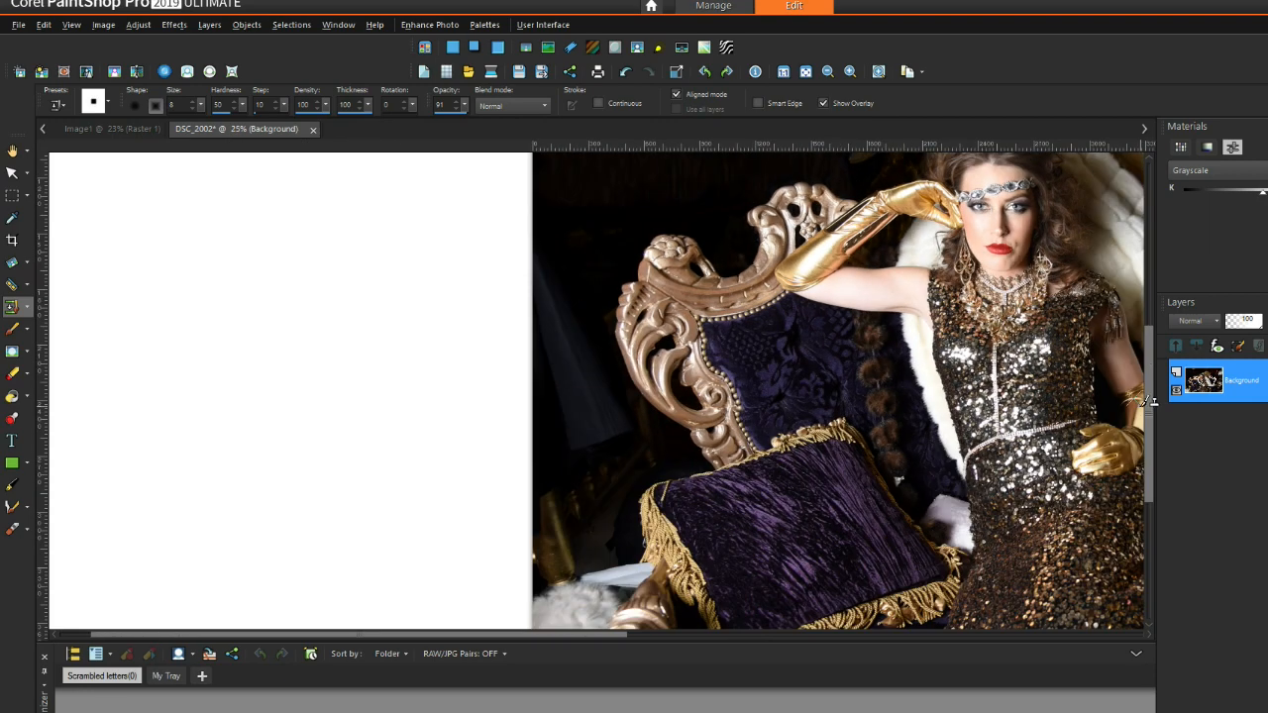
Step: Reposition the view and enlarge the clone brush to size 131
left_click_drag(1152, 392, 1152, 319)
scroll(1077, 250, "down", 2)
scroll(385, 172, "up", 1)
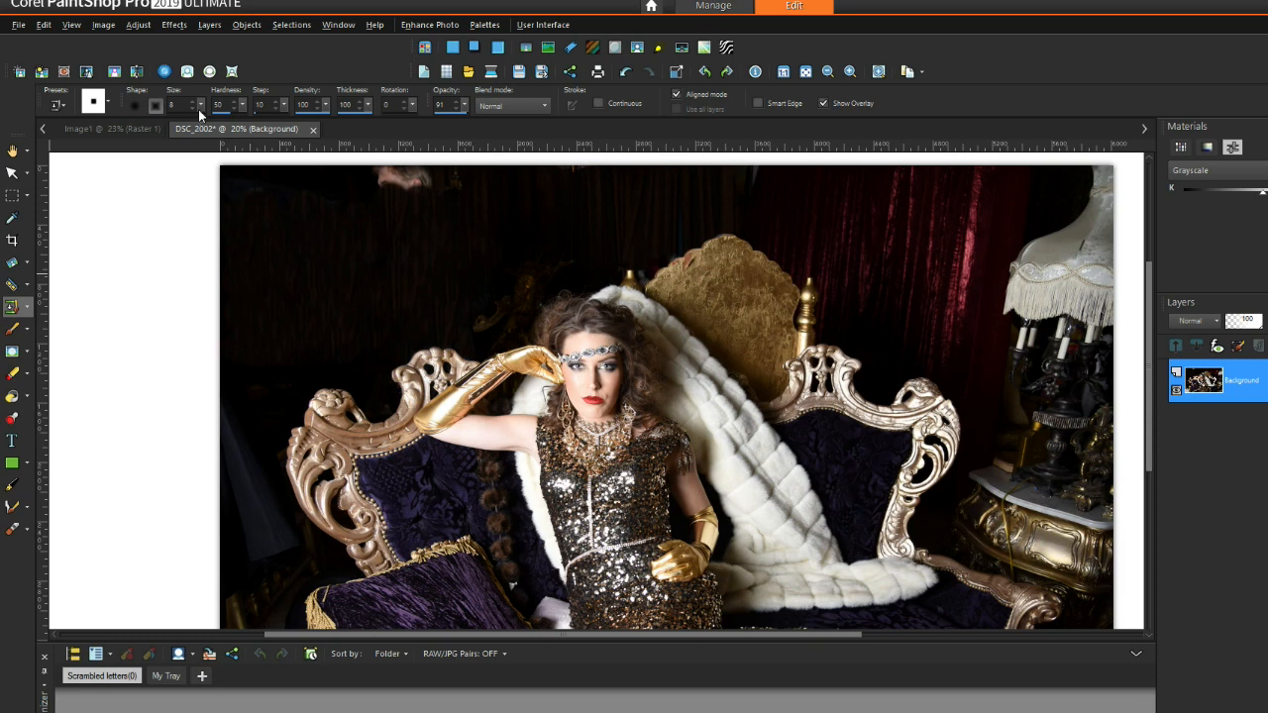
mouse_move(202, 112)
left_mouse_down()
mouse_move(213, 114)
mouse_move(200, 103)
mouse_move(198, 119)
left_mouse_up()
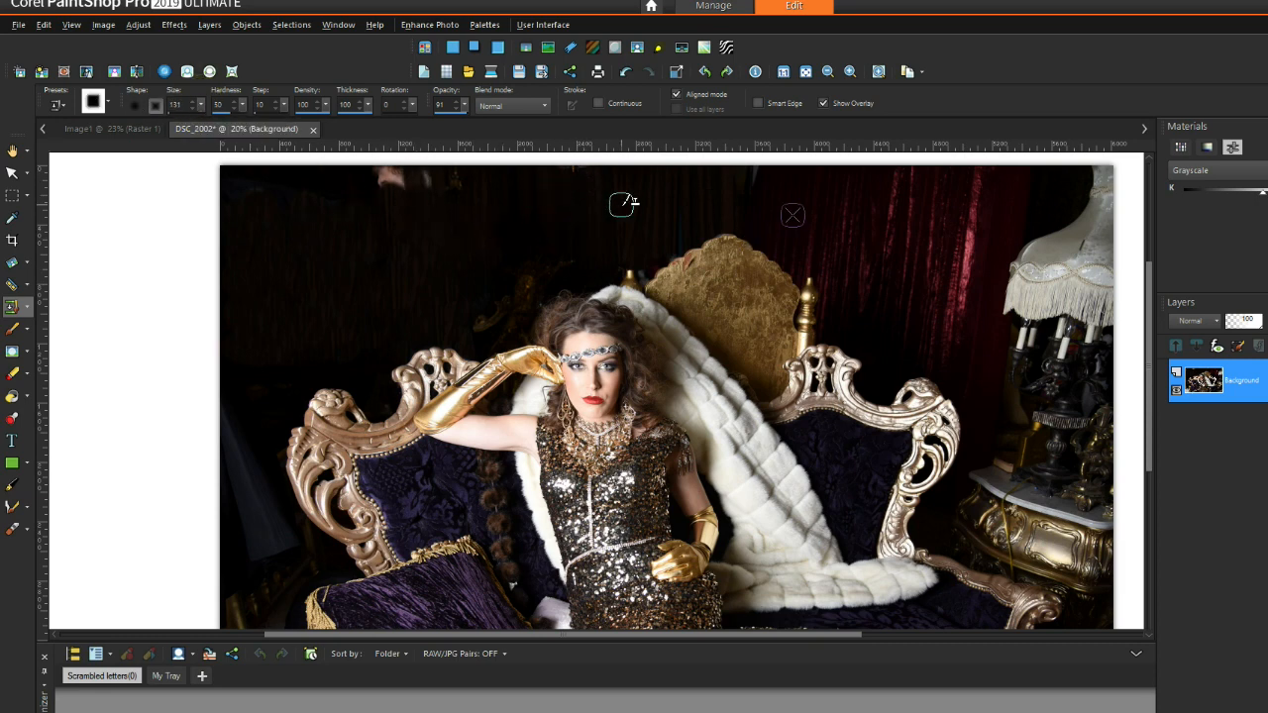
Step: Sample the dark curtain and clone it over the pinkish patch at the top edge
right_click(656, 236)
mouse_move(392, 205)
left_mouse_down()
mouse_move(398, 175)
mouse_move(385, 177)
left_mouse_up()
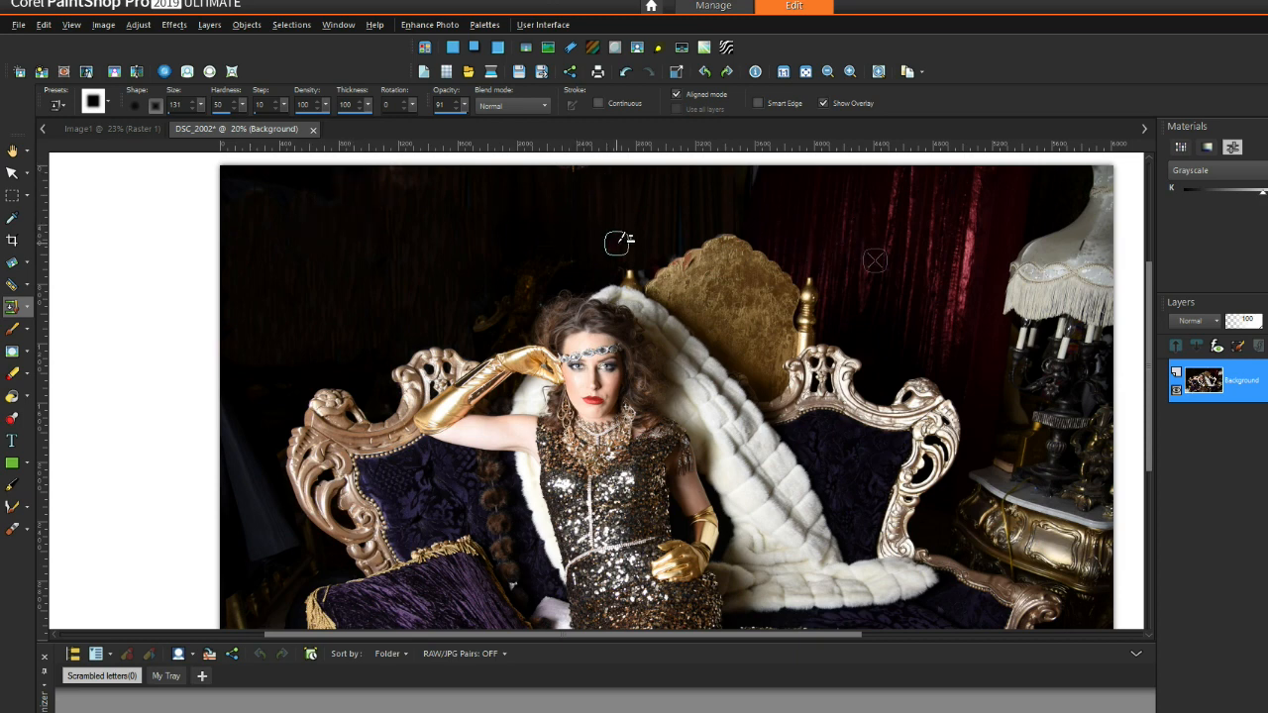
left_click_drag(302, 180, 362, 208)
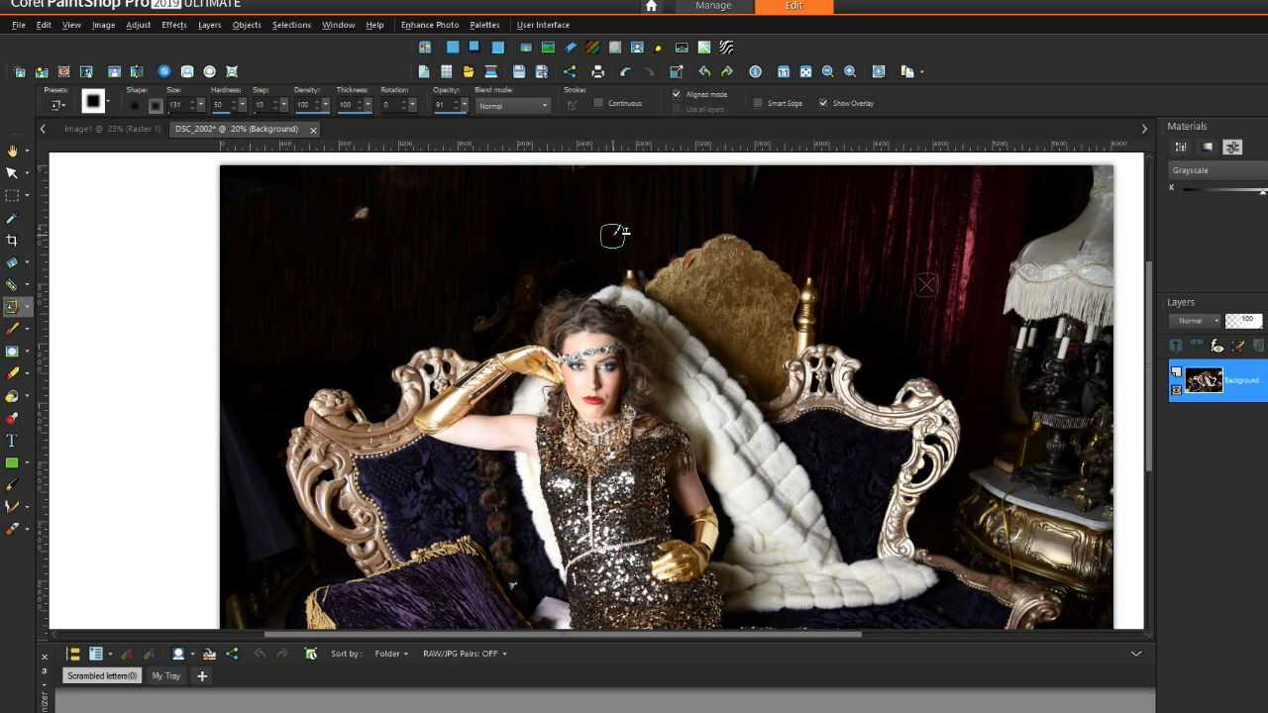
left_click(355, 218)
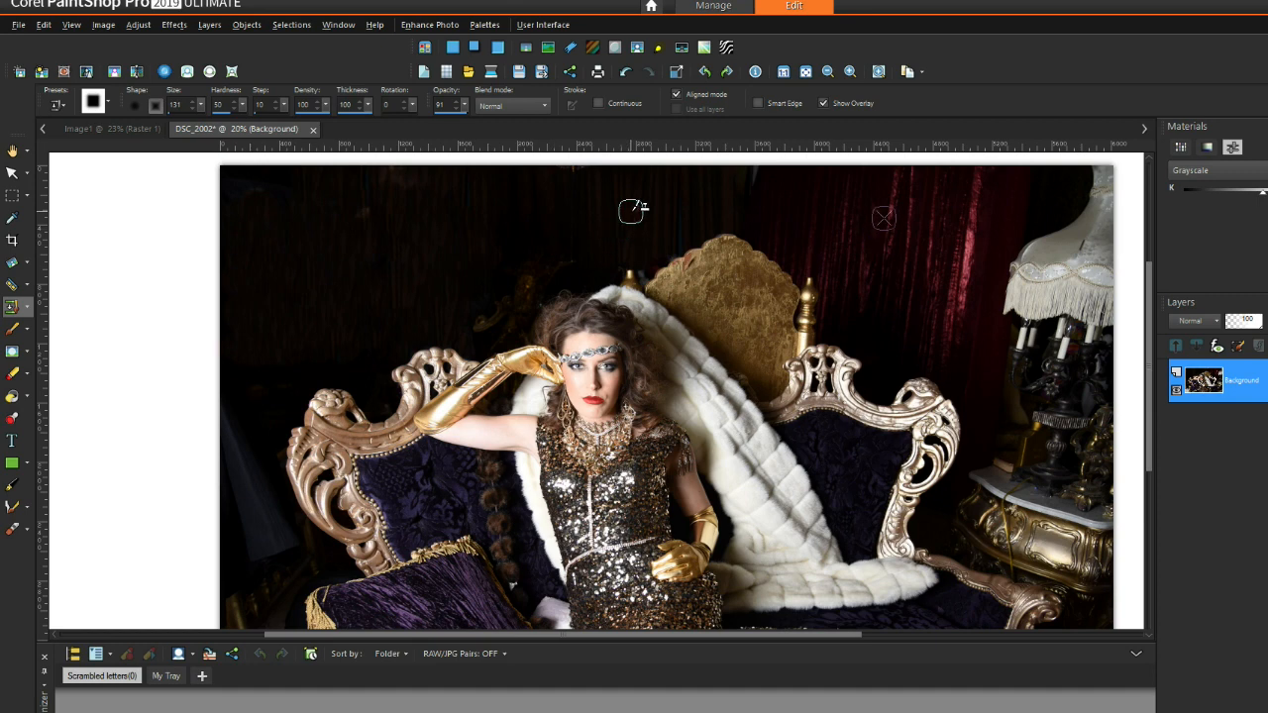
left_click(355, 220)
left_click(244, 195)
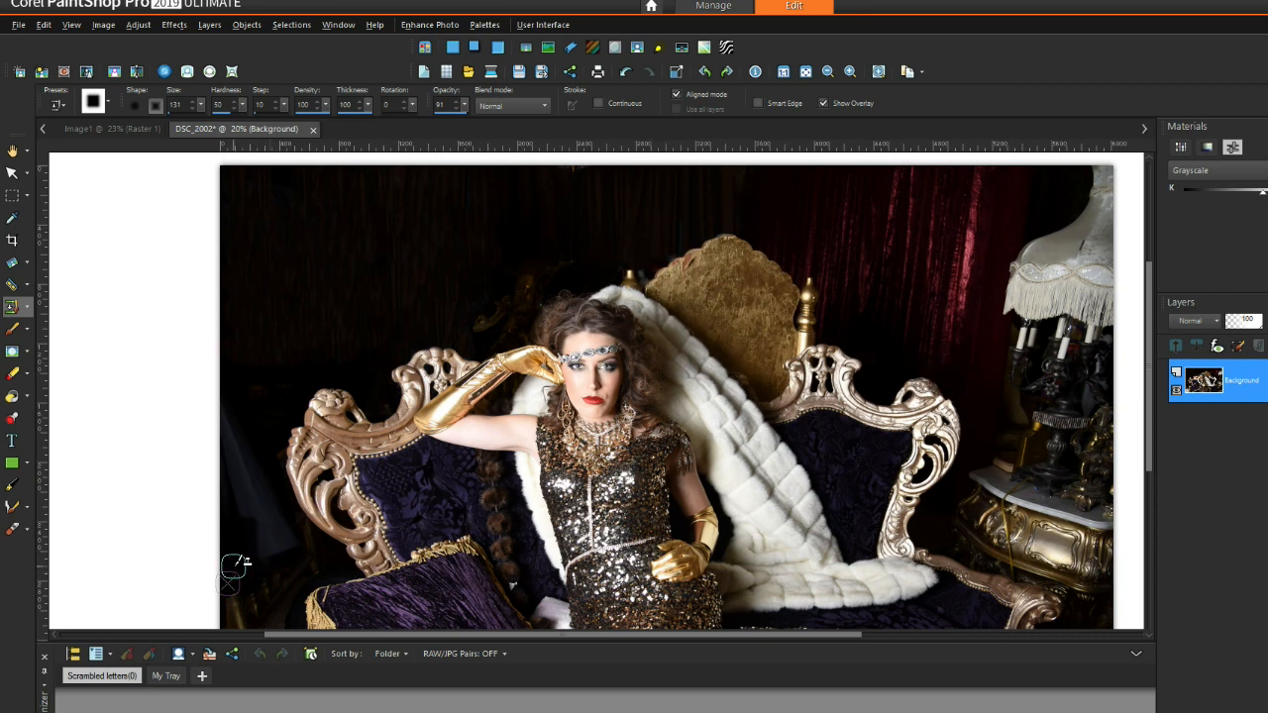
Step: Clone dark background over the bluish lower-left edge and up the left side
scroll(234, 483, "up", 2)
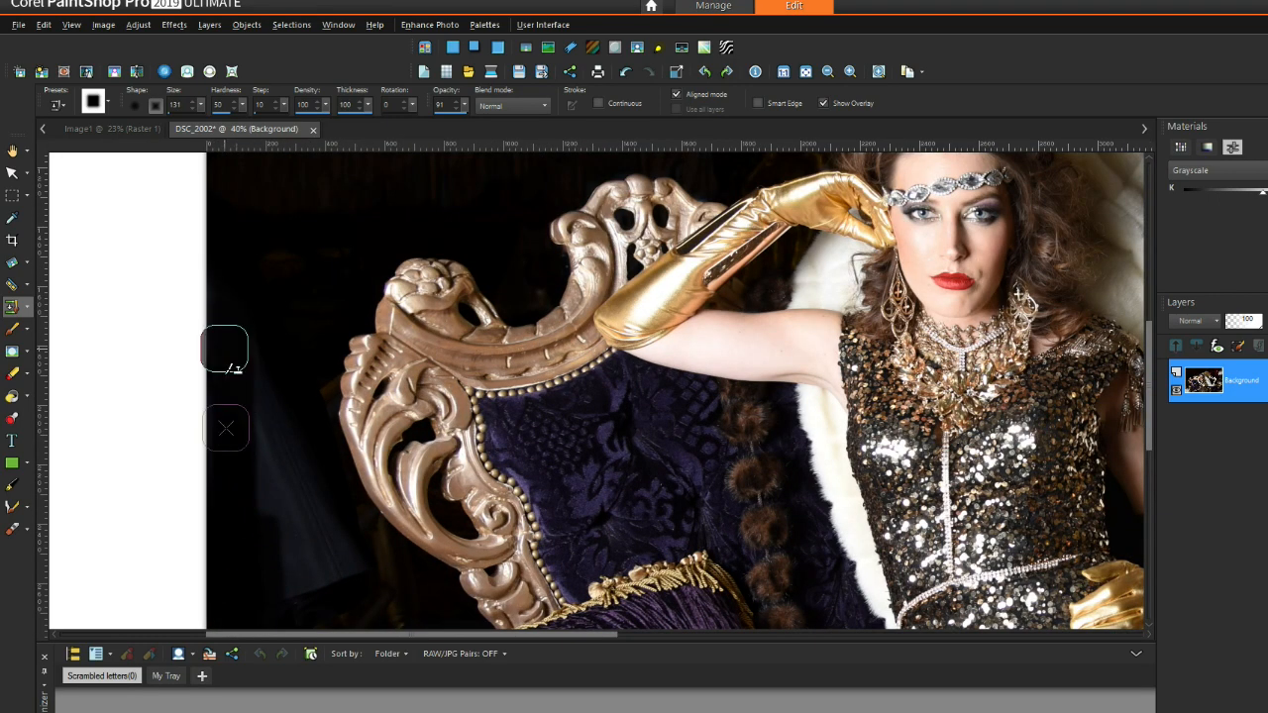
mouse_move(249, 544)
left_mouse_down()
mouse_move(248, 577)
mouse_move(232, 559)
mouse_move(265, 547)
mouse_move(290, 458)
left_mouse_up()
mouse_move(291, 518)
left_mouse_down()
mouse_move(248, 559)
mouse_move(319, 585)
mouse_move(316, 502)
mouse_move(287, 570)
mouse_move(283, 558)
mouse_move(286, 591)
mouse_move(314, 574)
mouse_move(281, 556)
mouse_move(320, 574)
mouse_move(340, 555)
mouse_move(337, 522)
left_mouse_up()
right_click(276, 566)
right_click(314, 556)
left_click_drag(338, 569, 343, 519)
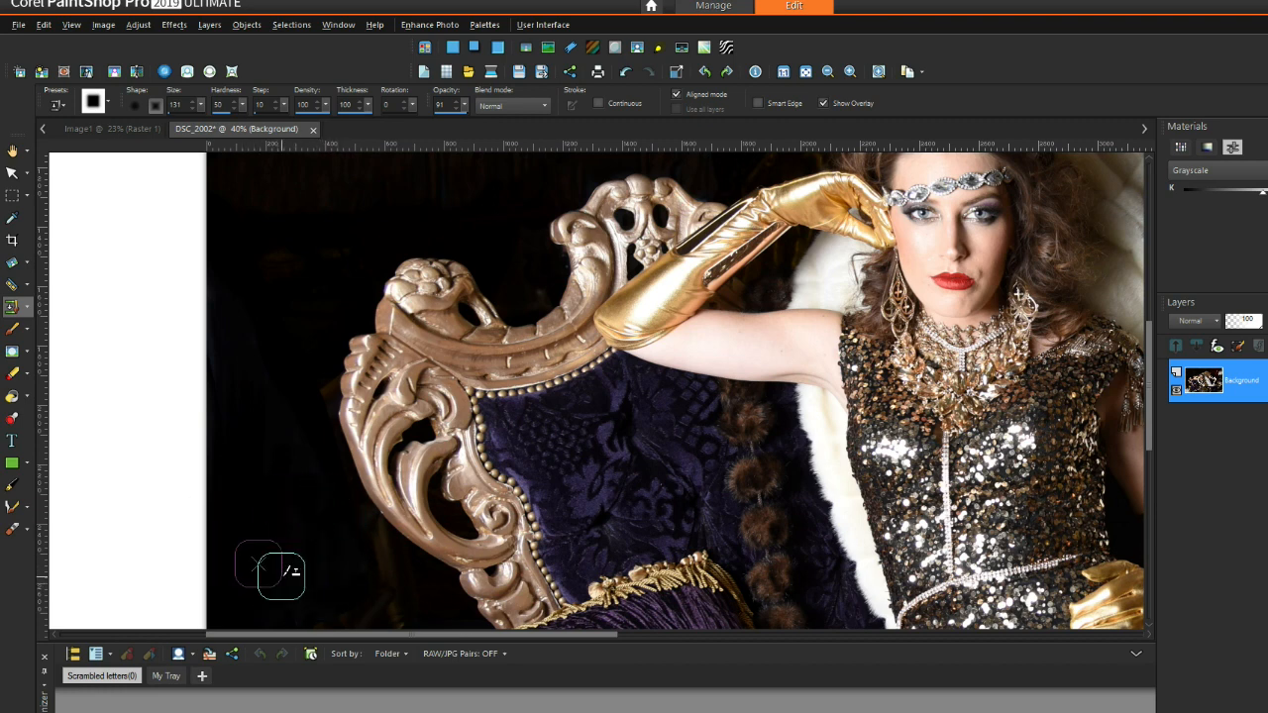
mouse_move(346, 574)
left_mouse_down()
mouse_move(343, 517)
mouse_move(289, 437)
left_mouse_up()
left_click(311, 387)
Step: Resample dark background and stroke it upward over the left curtain beside the chair
right_click(277, 323)
left_click(269, 281)
right_click(291, 297)
left_click(335, 251)
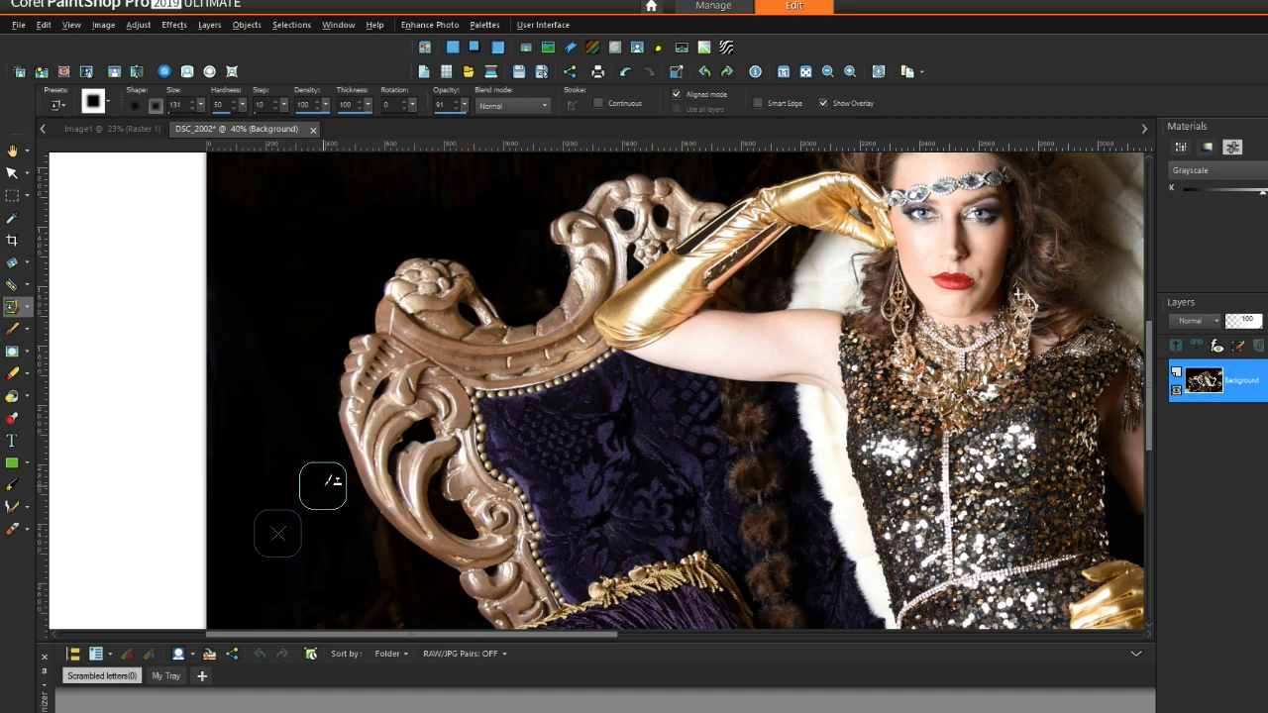
scroll(322, 485, "down", 2)
scroll(322, 335, "up", 2)
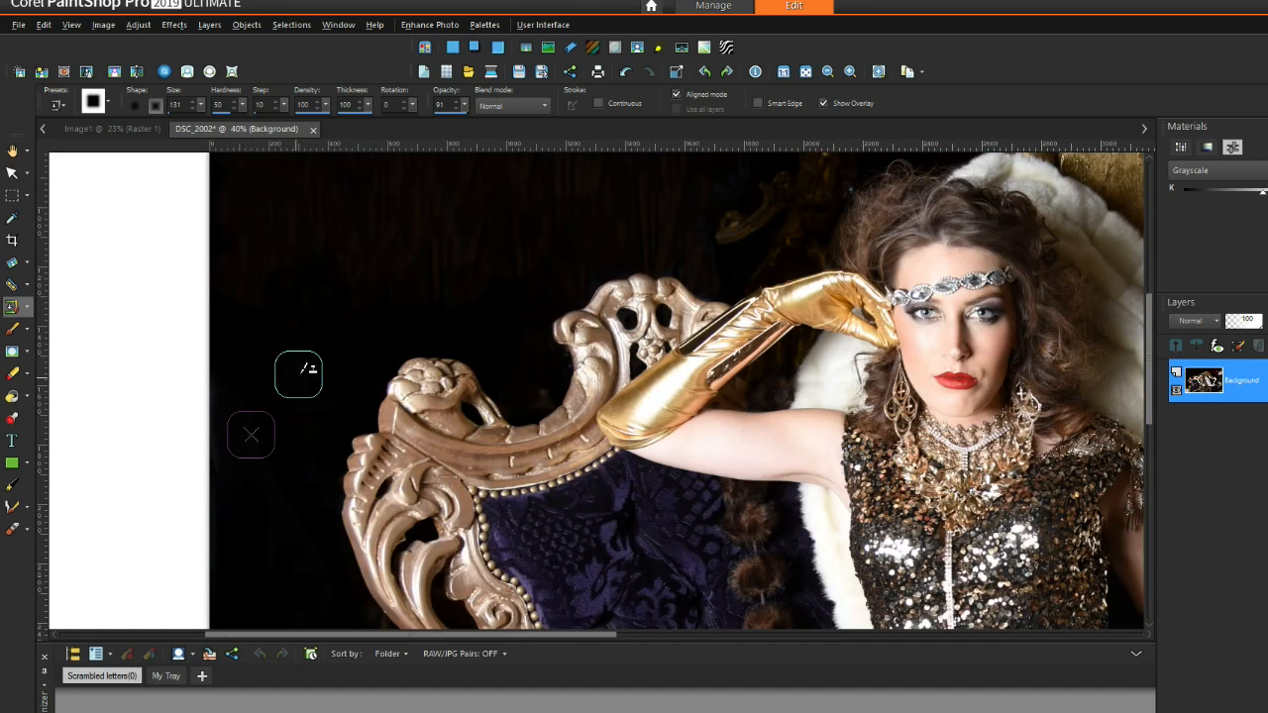
left_click(347, 335)
right_click(330, 330)
left_click_drag(357, 312, 351, 155)
right_click(363, 337)
left_click_drag(398, 293, 391, 159)
right_click(313, 308)
left_click_drag(426, 299, 416, 179)
Step: Cover the remaining blue curtain further right with short cloned strokes of dark background
right_click(387, 279)
right_click(502, 323)
left_click(480, 302)
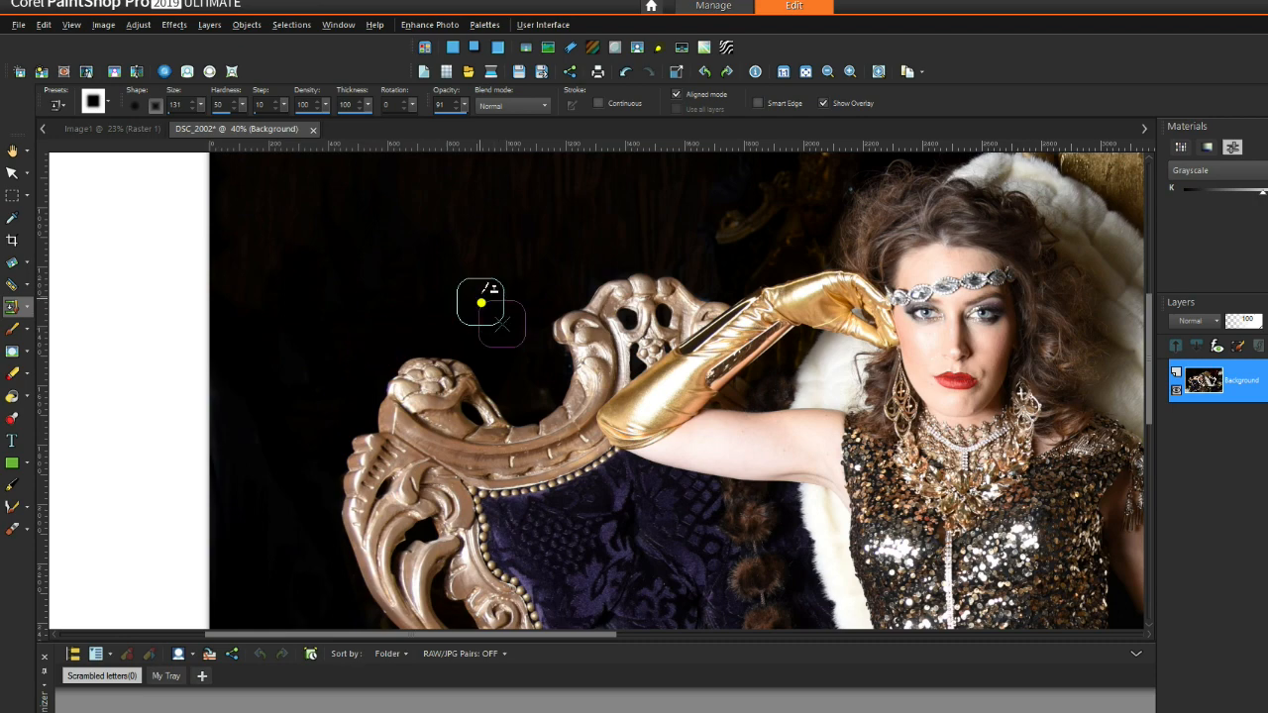
right_click(502, 324)
mouse_move(540, 269)
left_mouse_down()
mouse_move(536, 198)
mouse_move(574, 172)
left_mouse_up()
right_click(523, 280)
right_click(482, 296)
left_click_drag(628, 218, 627, 168)
right_click(323, 317)
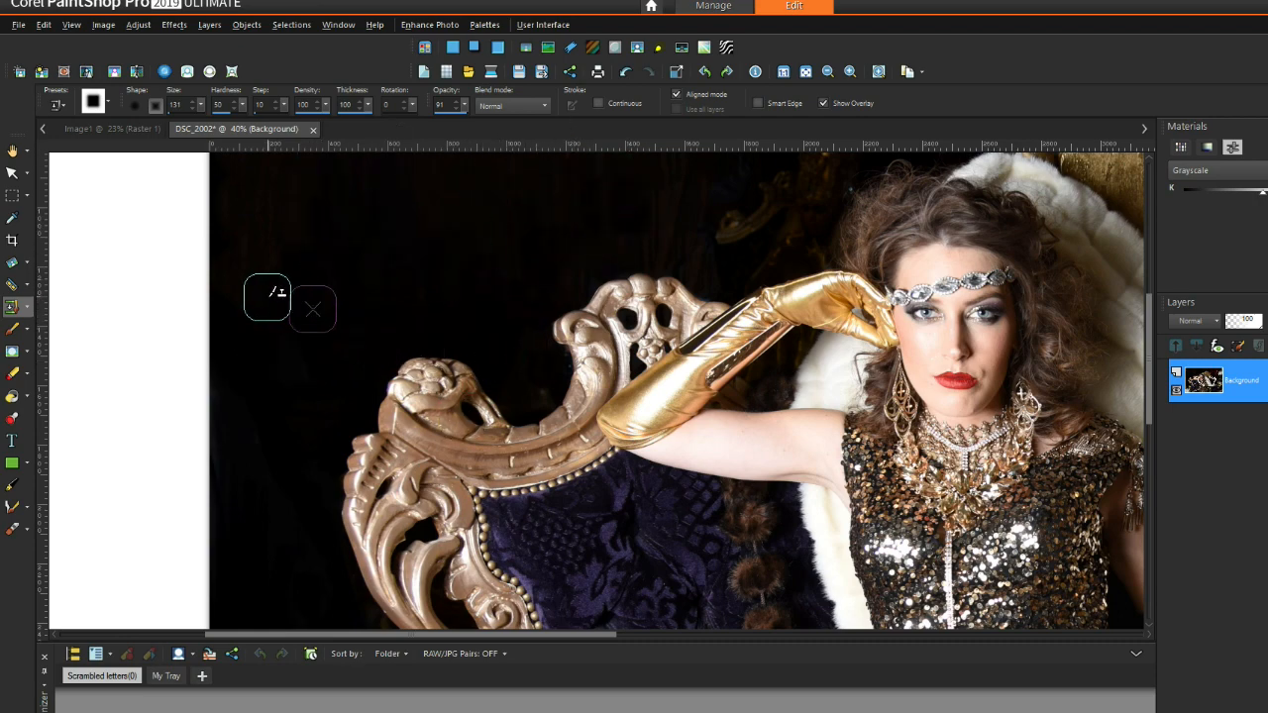
scroll(356, 363, "down", 2)
scroll(900, 221, "up", 4)
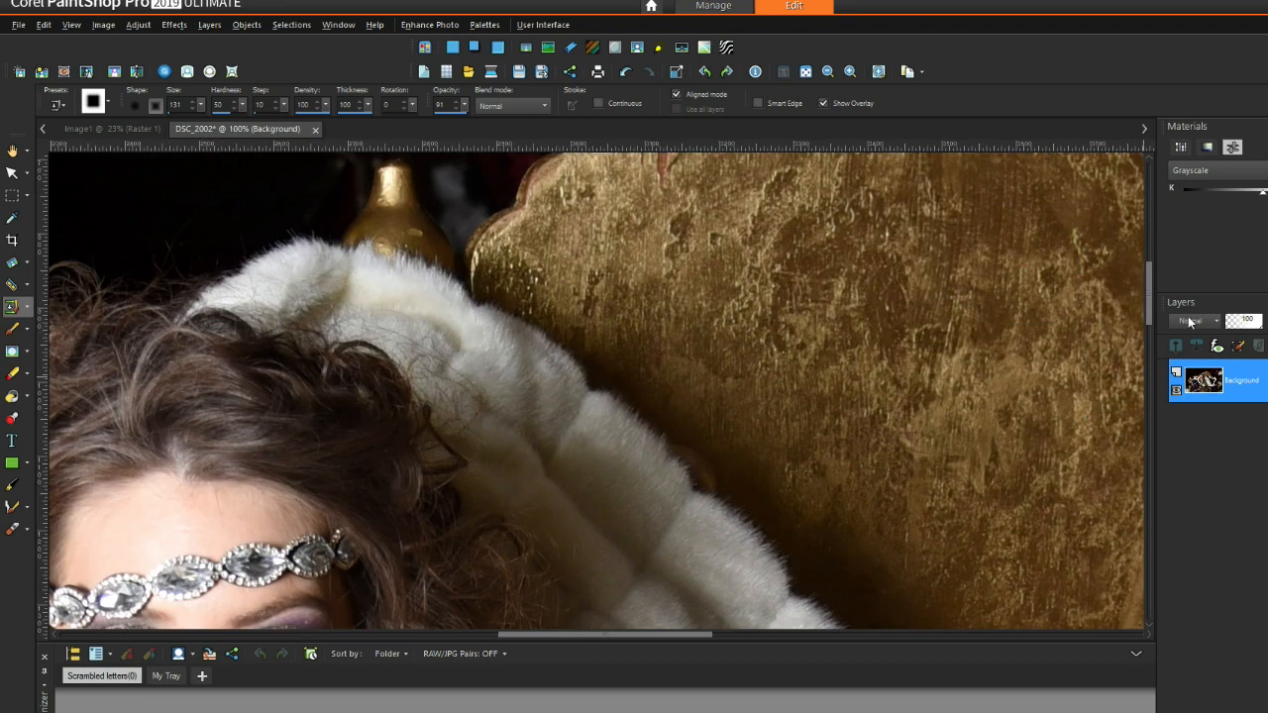
Step: Clone gold texture over marks on the throne back's upper-left edge
left_click_drag(1150, 313, 1150, 283)
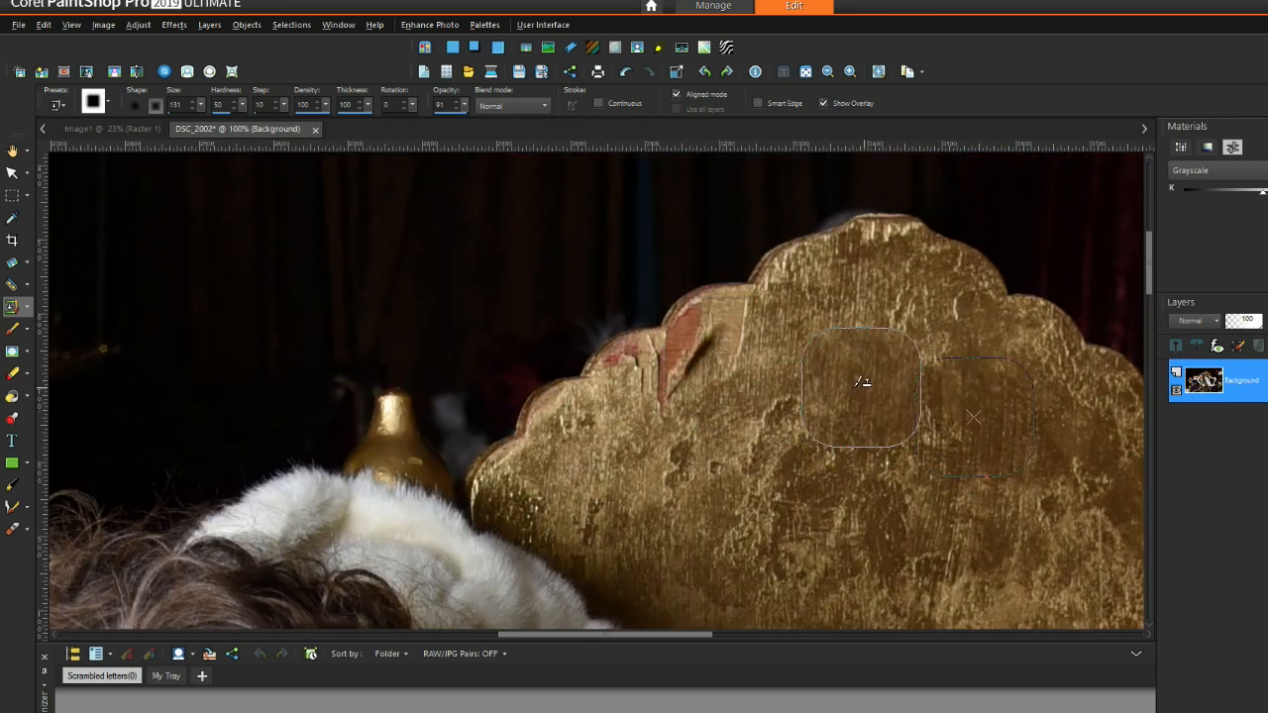
left_click(722, 362)
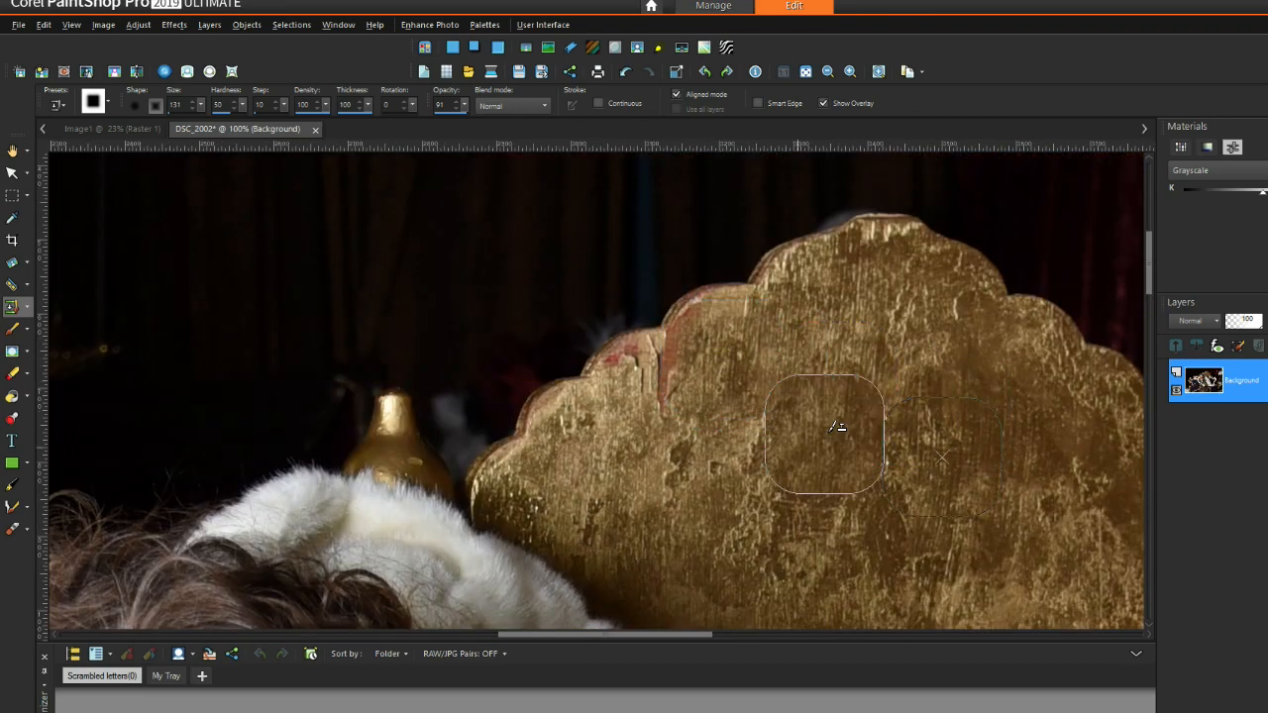
left_click(721, 365)
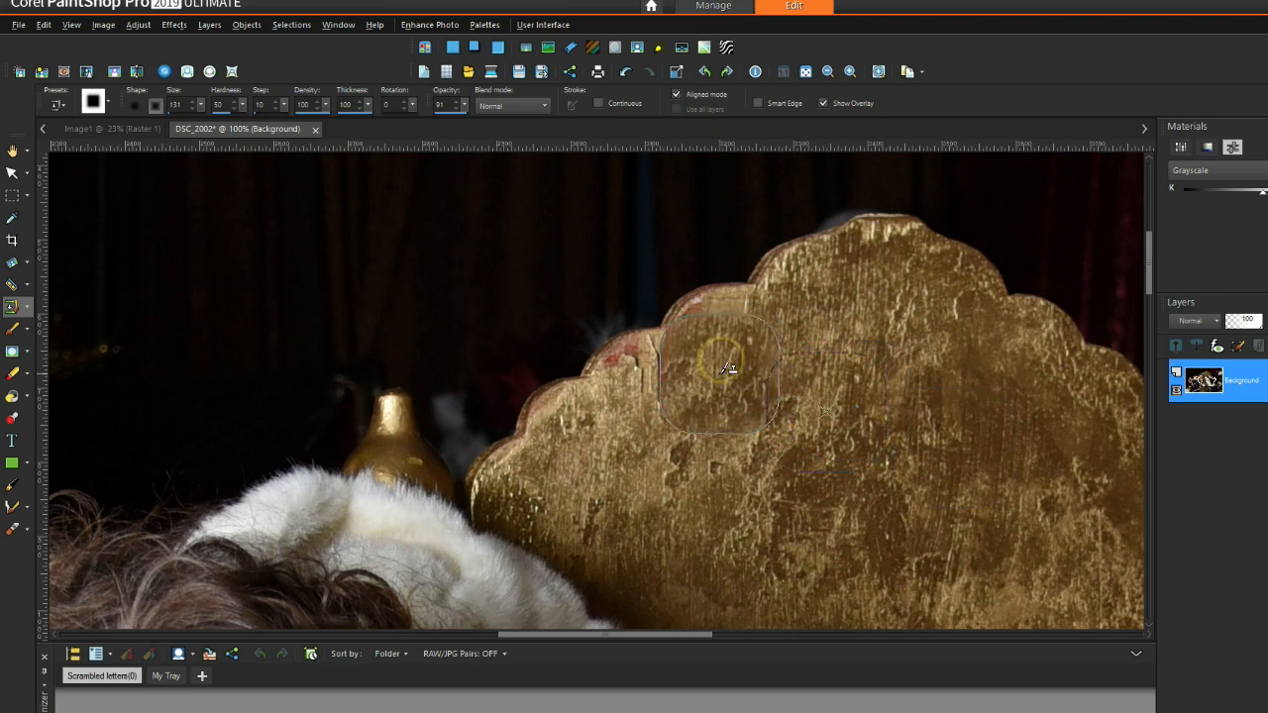
right_click(879, 353)
left_click(733, 352)
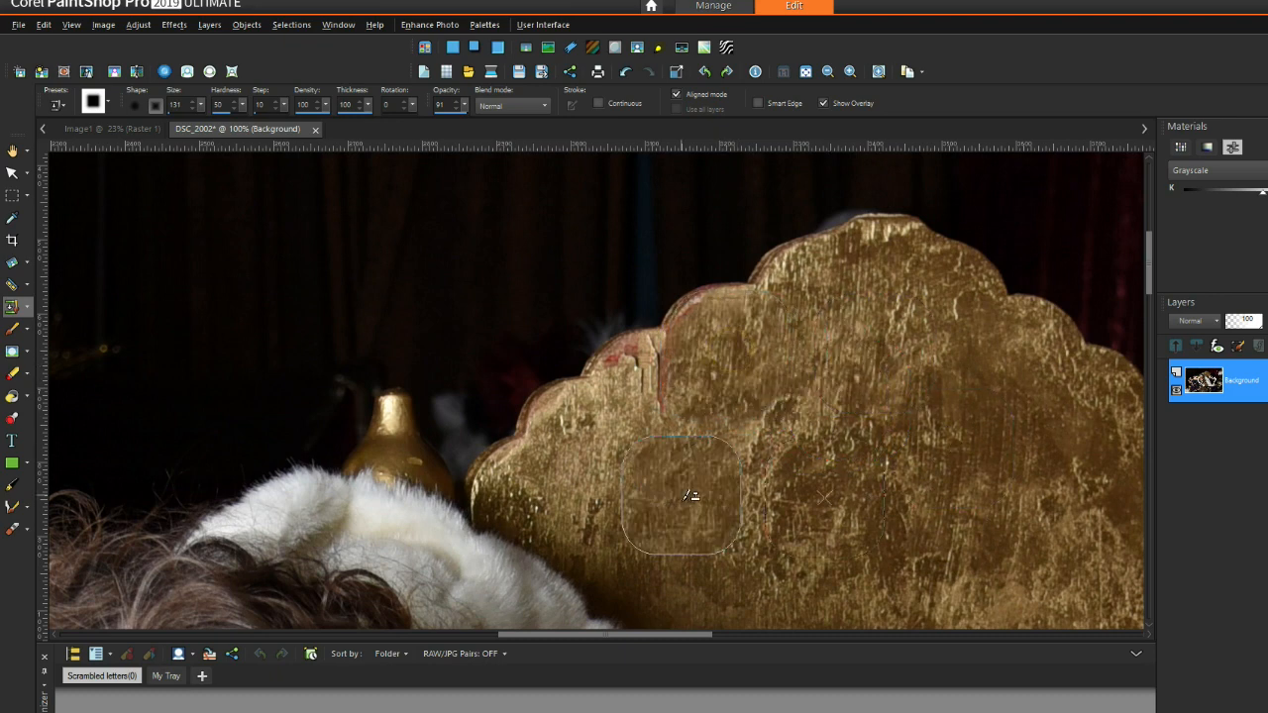
left_click(680, 400)
right_click(819, 433)
left_click(655, 395)
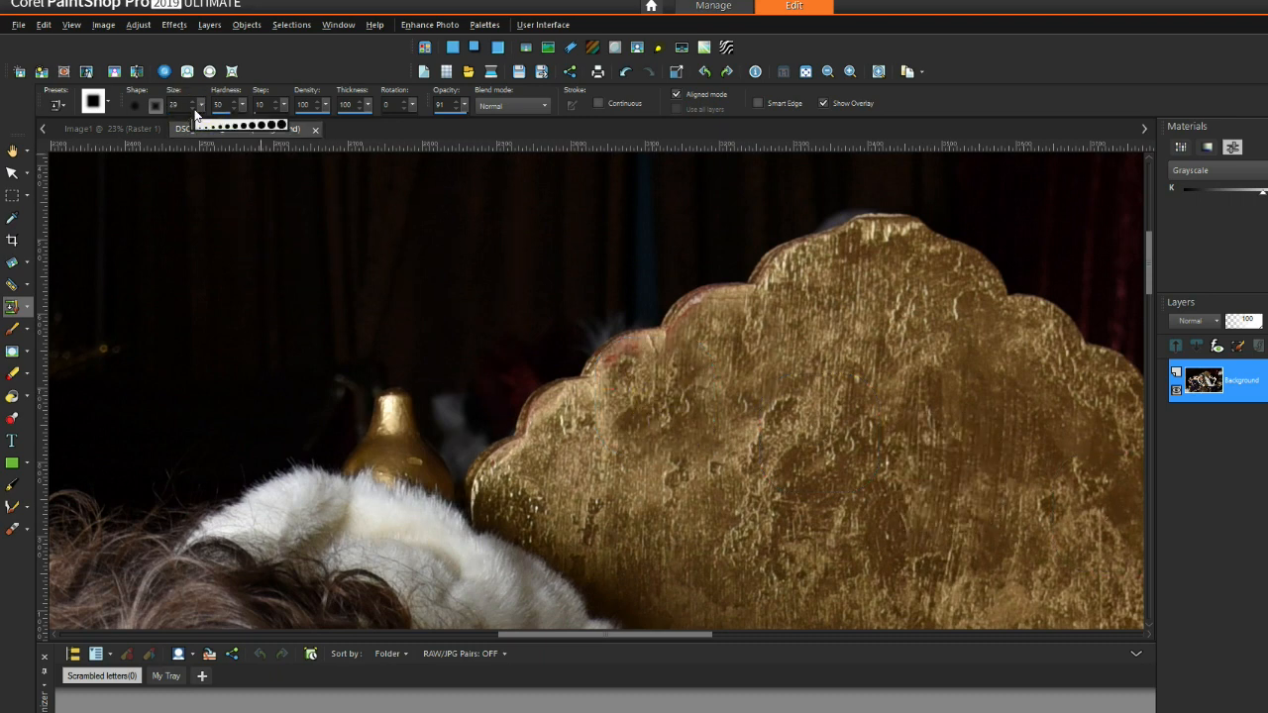
Step: At brush size 94, clone over the dark spots on the throne back
left_click_drag(208, 111, 202, 113)
left_click(644, 382)
left_click(634, 390)
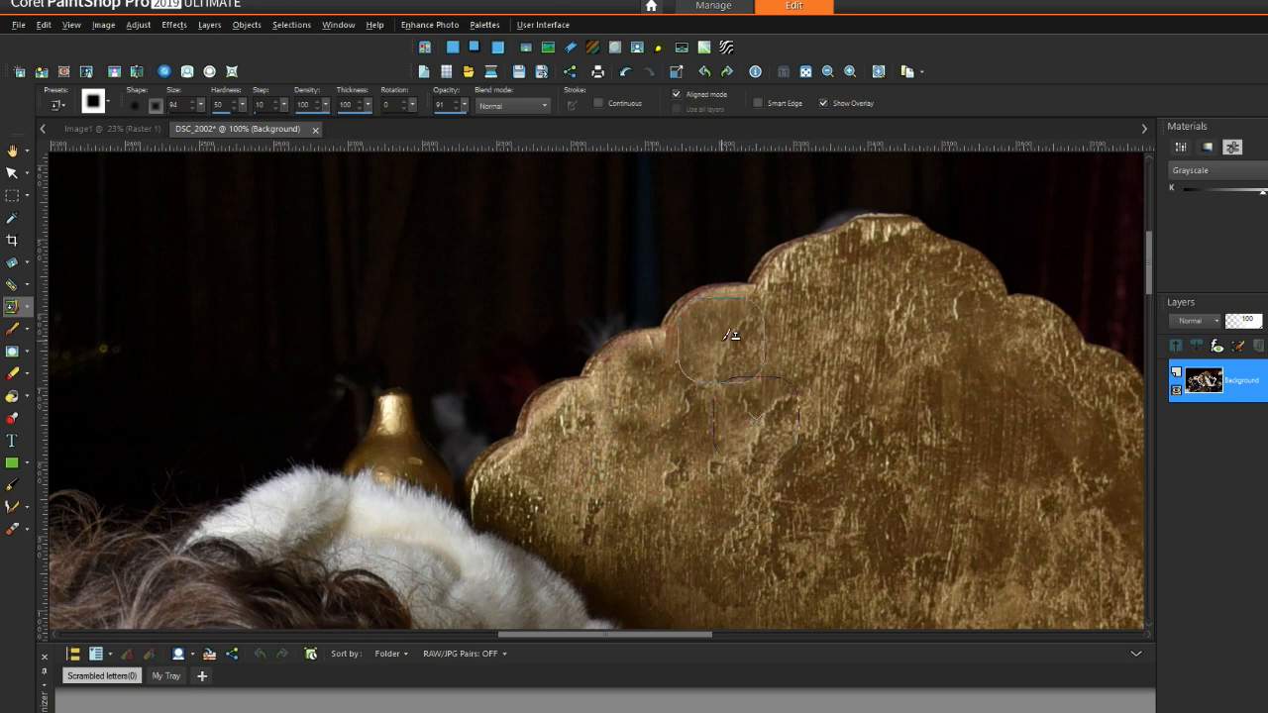
left_click(696, 362)
left_click(654, 367)
left_click(628, 383)
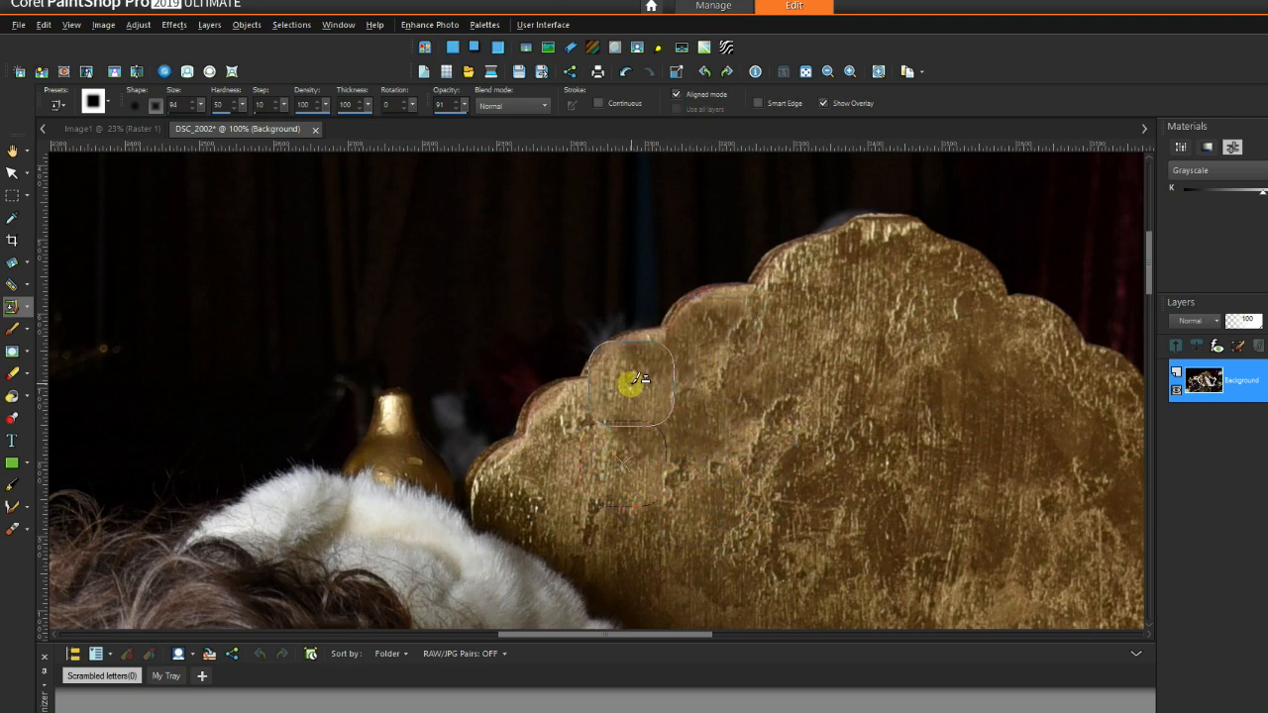
left_click(510, 352)
Step: At brush size 47, clone dark background over the pale spots beside the vase
left_click_drag(202, 106, 204, 116)
right_click(469, 340)
left_click(468, 378)
left_click(444, 395)
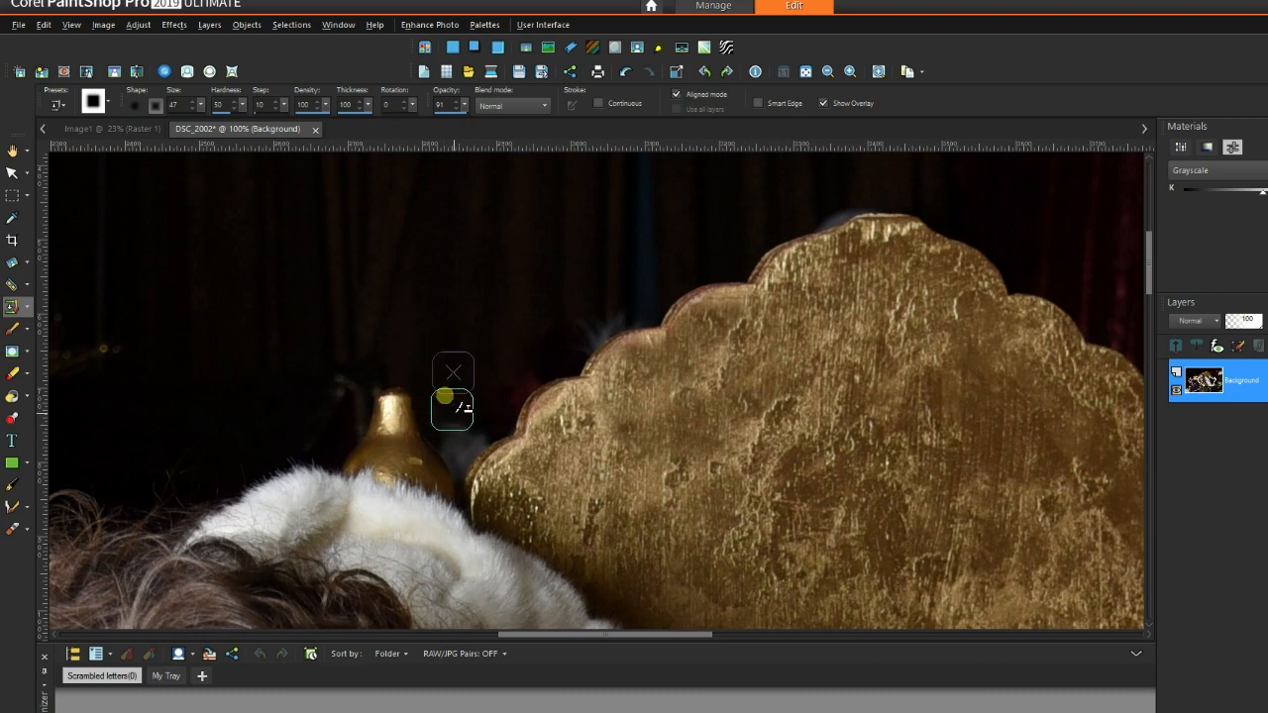
right_click(447, 348)
left_click(466, 425)
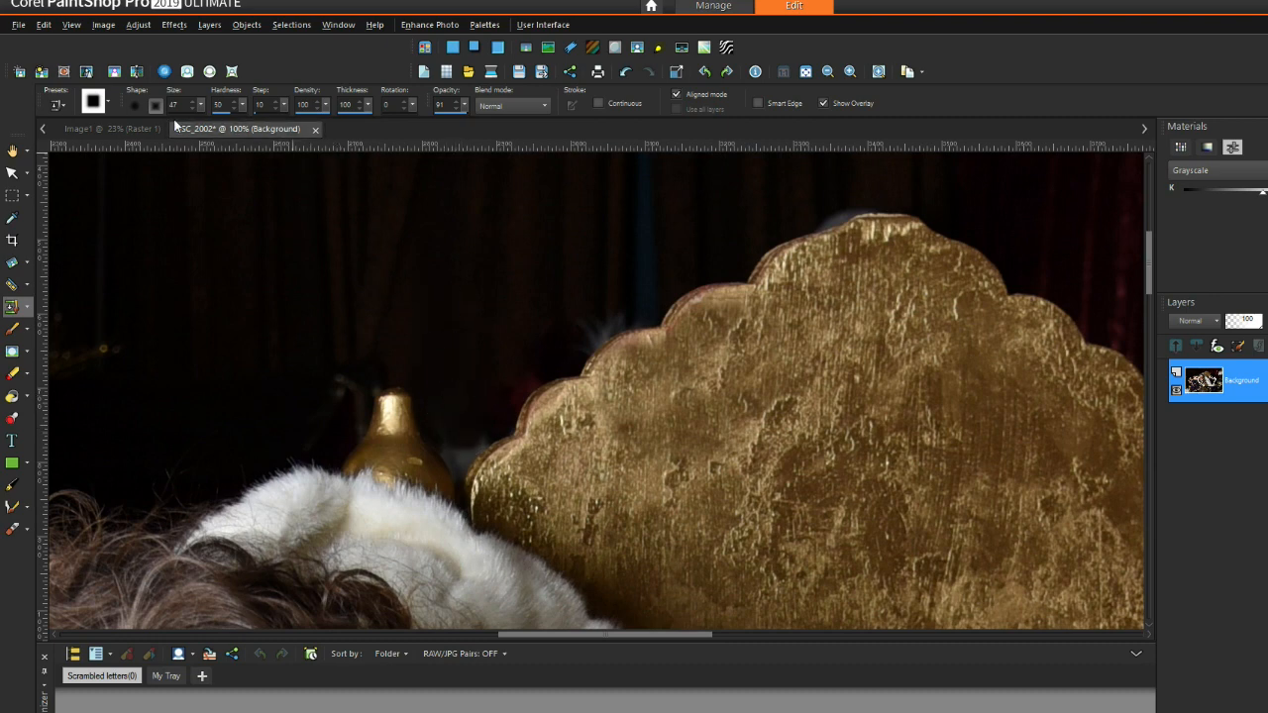
Step: Shrink the brush to size 11 and clone curtain over specks along the throne edge
left_click_drag(197, 111, 195, 103)
right_click(464, 411)
left_click(490, 435)
left_click(463, 441)
left_click(441, 438)
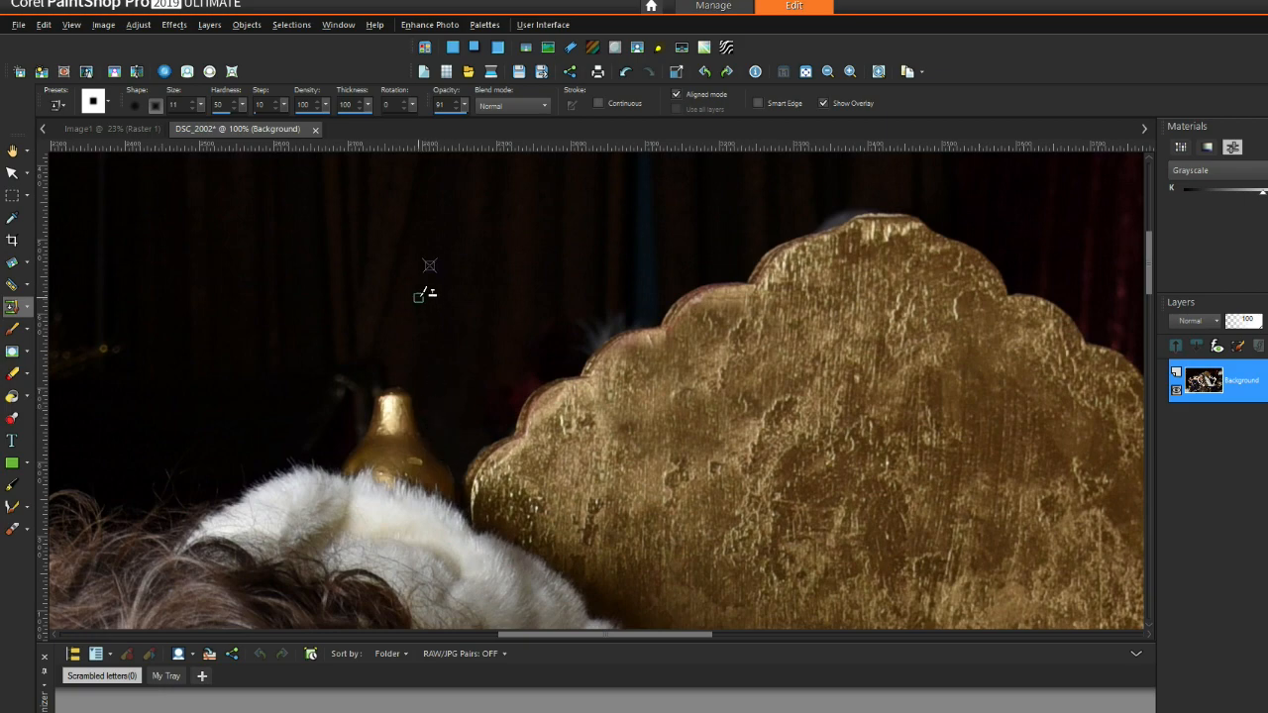
scroll(349, 400, "down", 8)
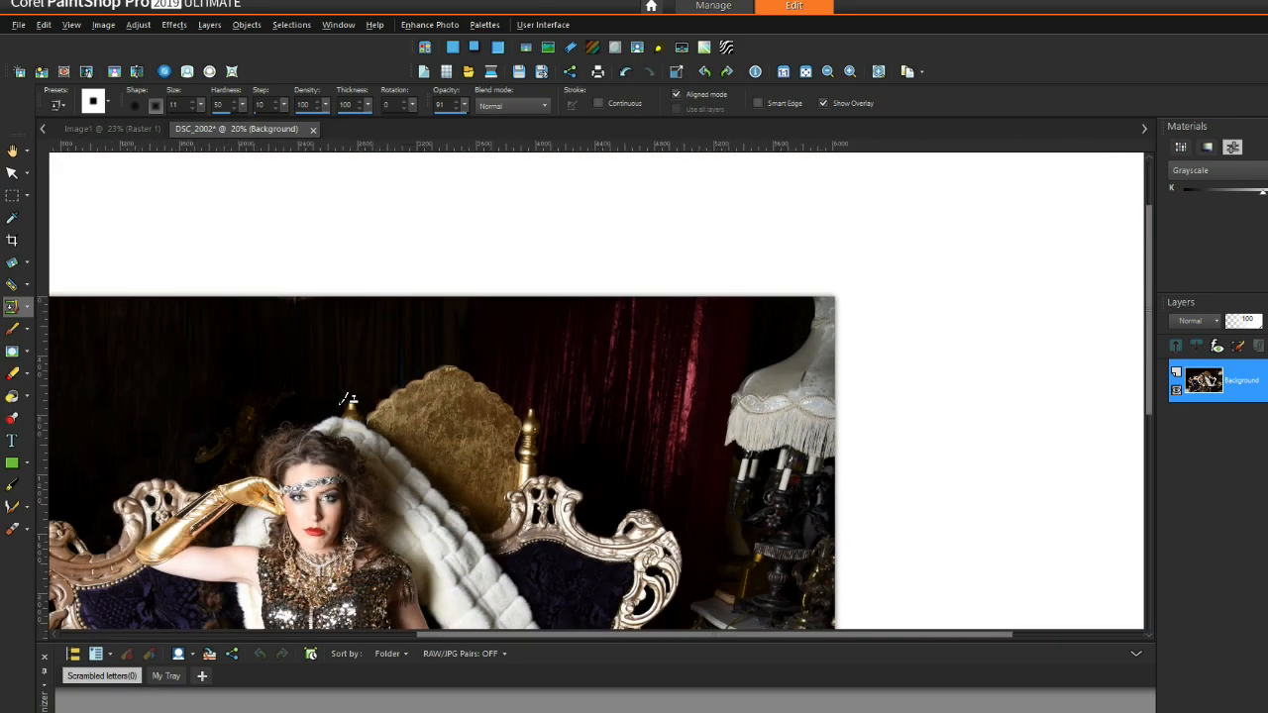
Step: Switch to the Soften brush at size 493 and soften the upper-left dark background
scroll(348, 400, "down", 1)
left_click(27, 353)
left_click(86, 456)
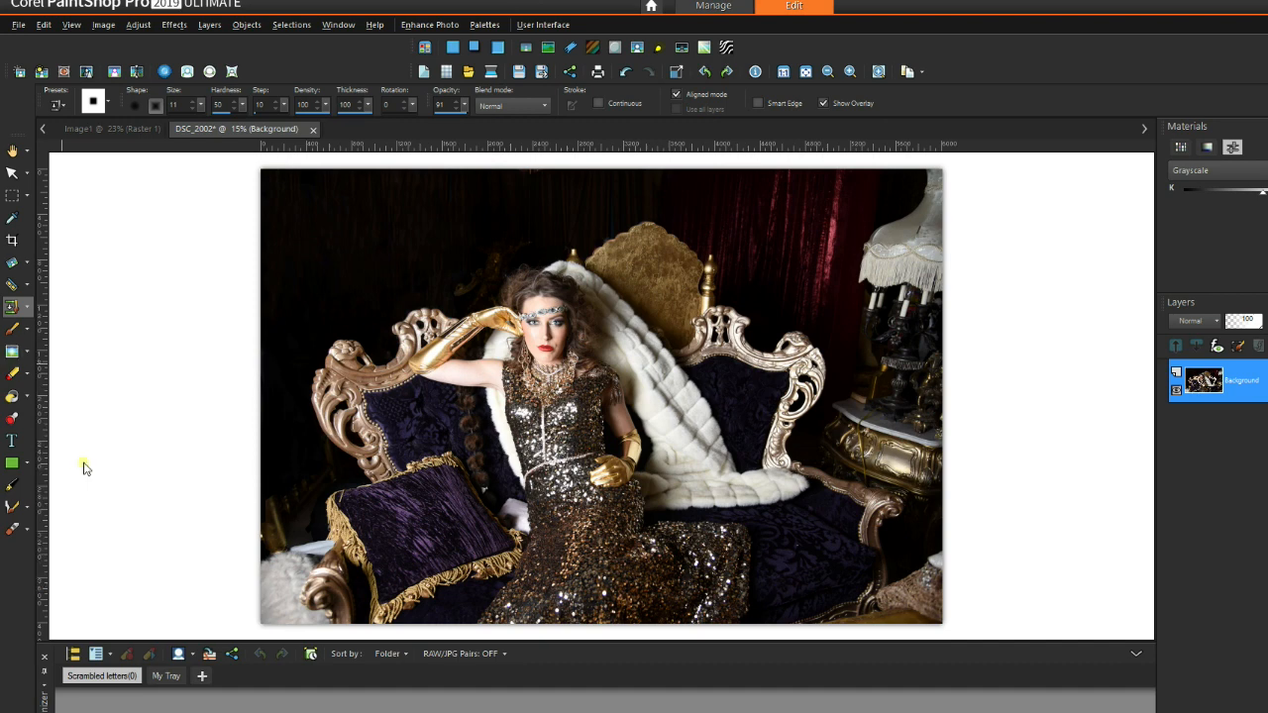
left_click_drag(202, 104, 239, 127)
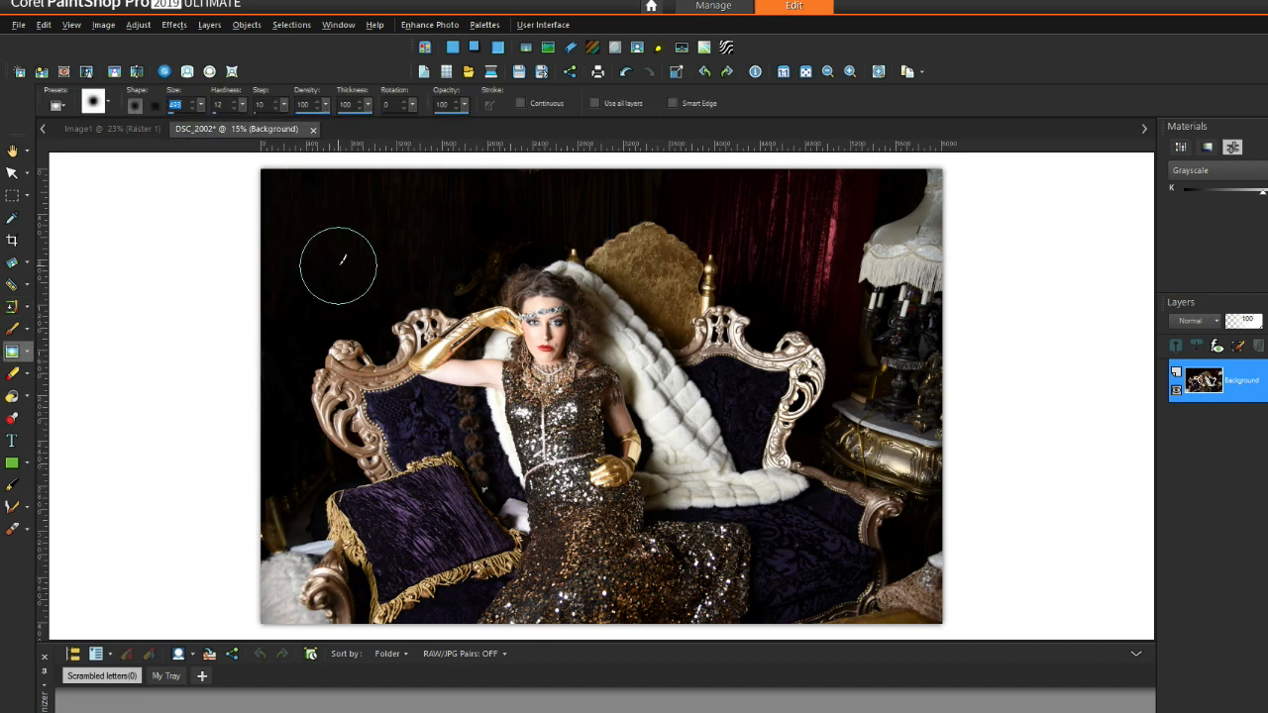
left_click_drag(388, 242, 360, 262)
left_click(279, 286)
left_click(382, 237)
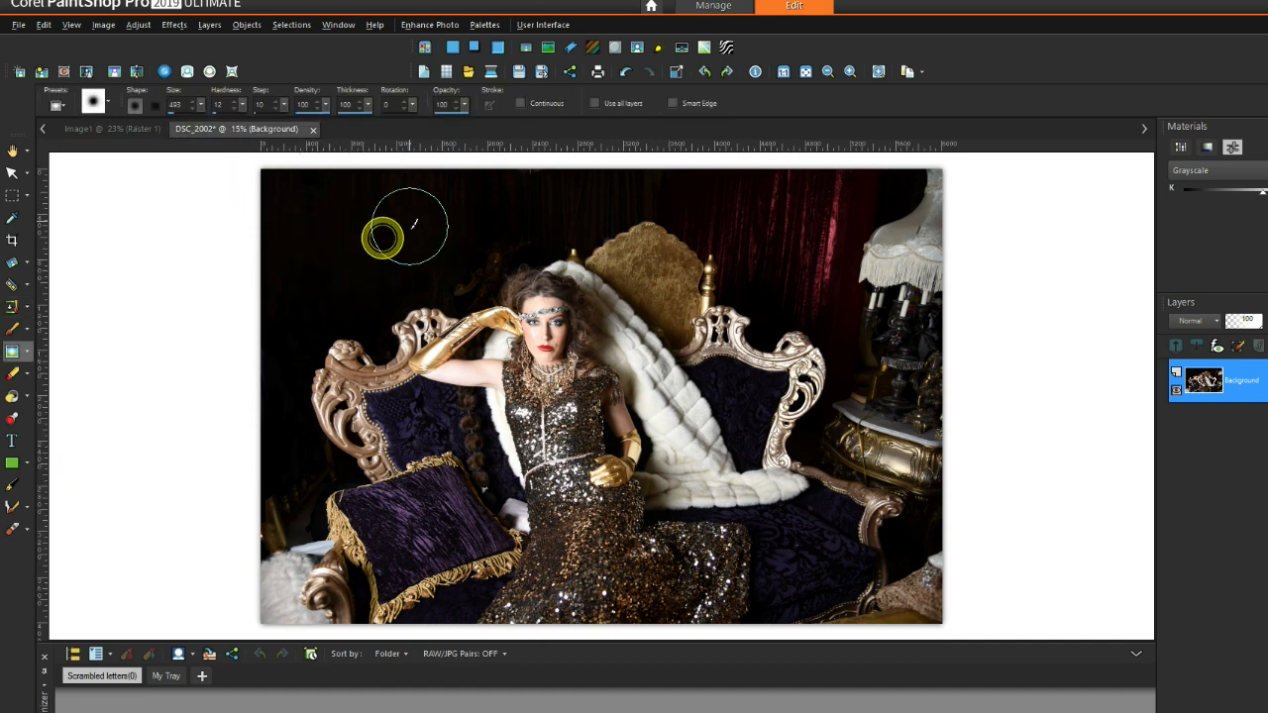
scroll(412, 239, "up", 2)
left_click(402, 265)
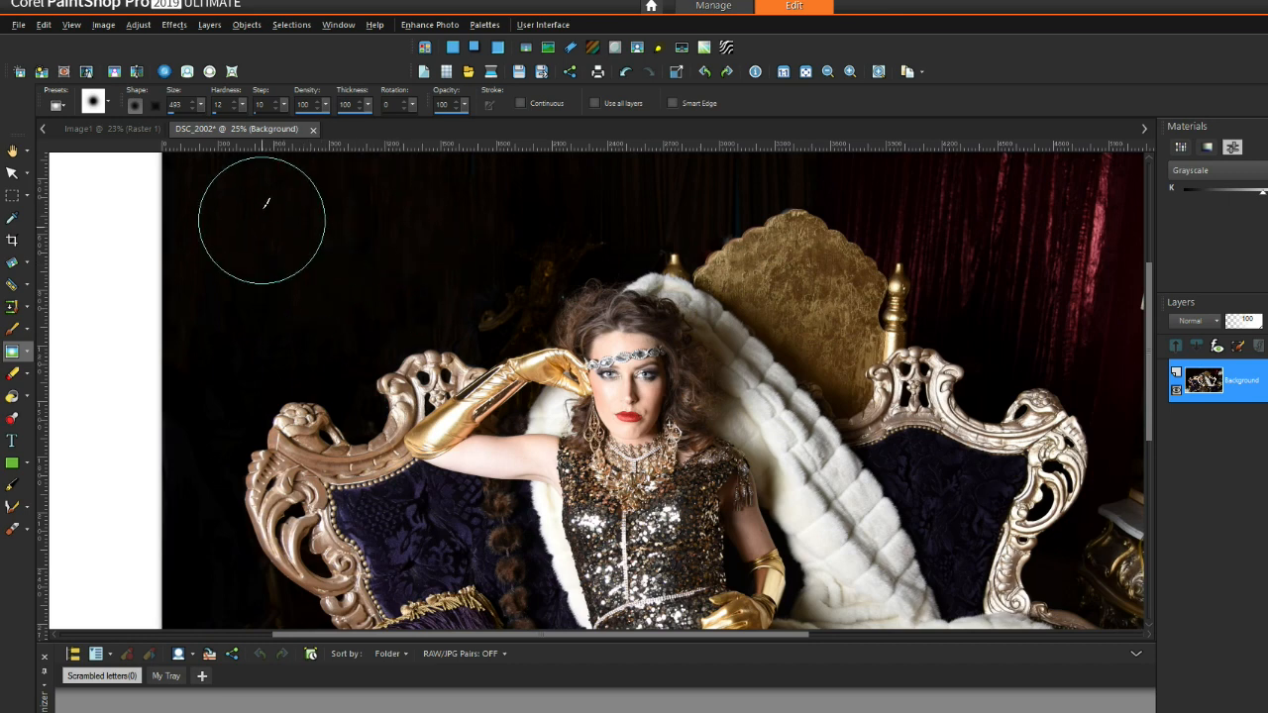
Step: Raise the Soften brush hardness to 42 and soften another patch of curtain
left_click_drag(245, 109, 326, 268)
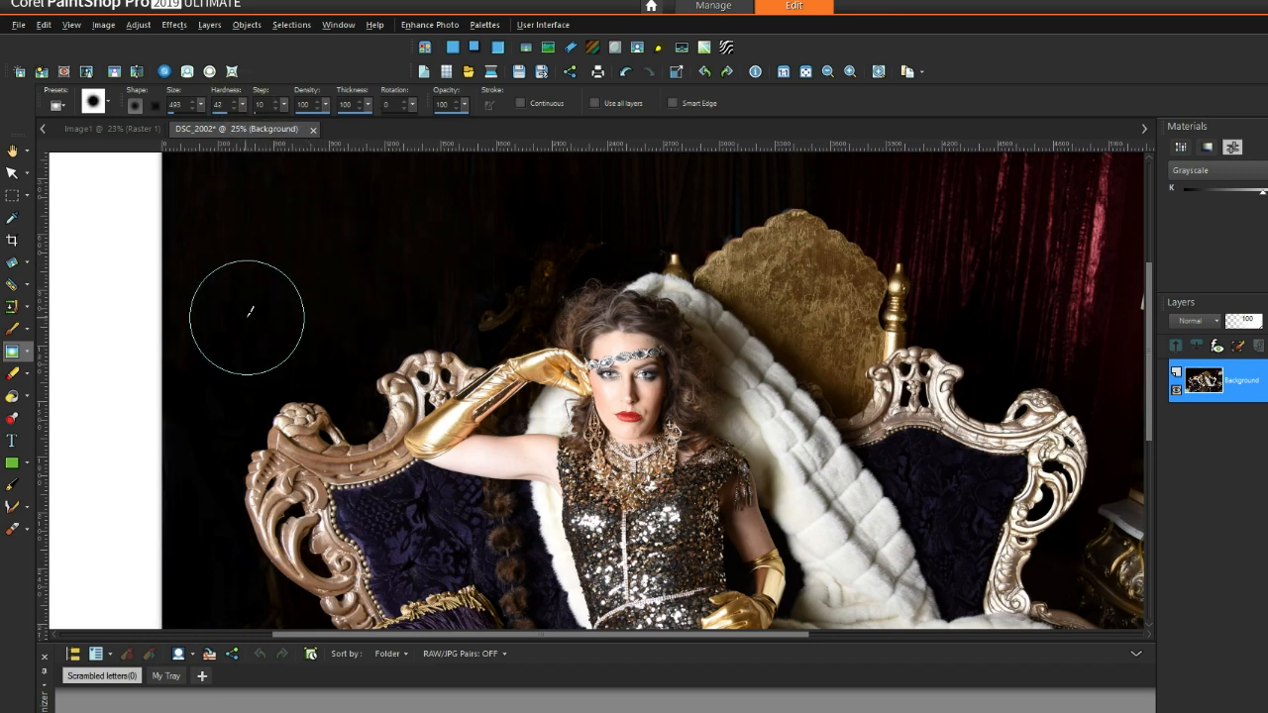
left_click(363, 250)
scroll(420, 255, "down", 2)
scroll(417, 261, "up", 3)
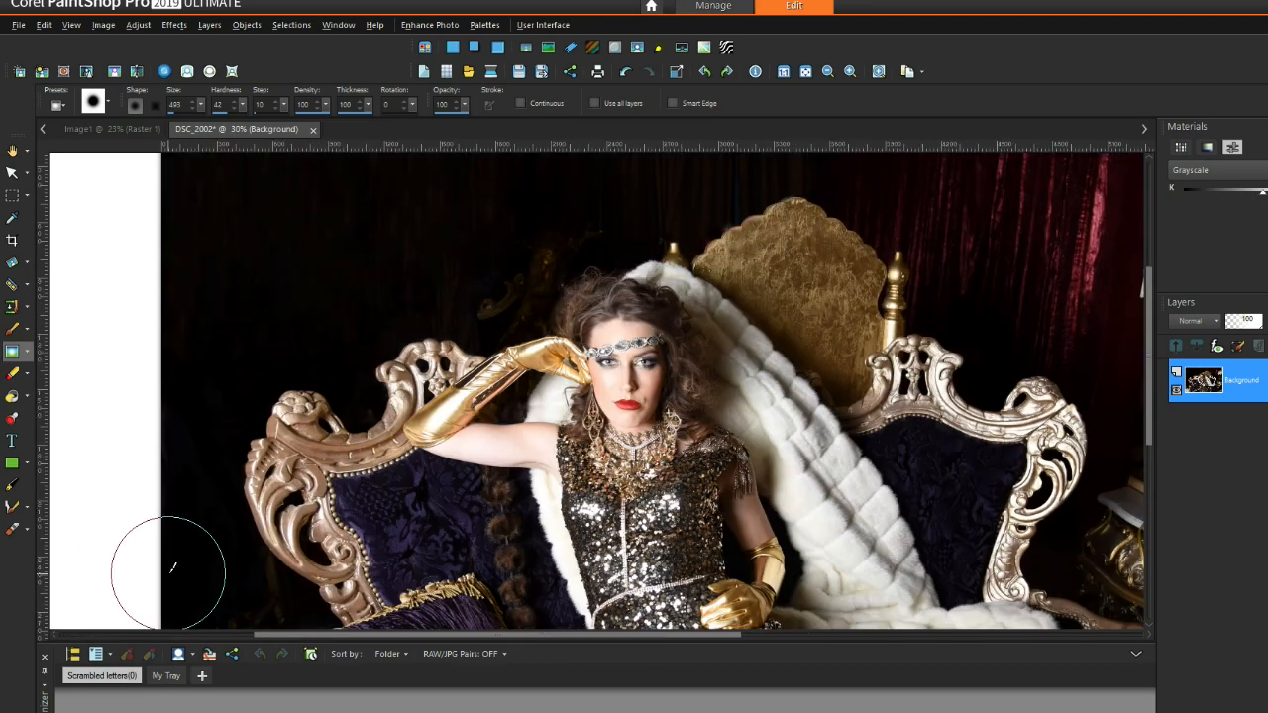
left_click_drag(1147, 350, 1157, 411)
scroll(238, 485, "up", 3)
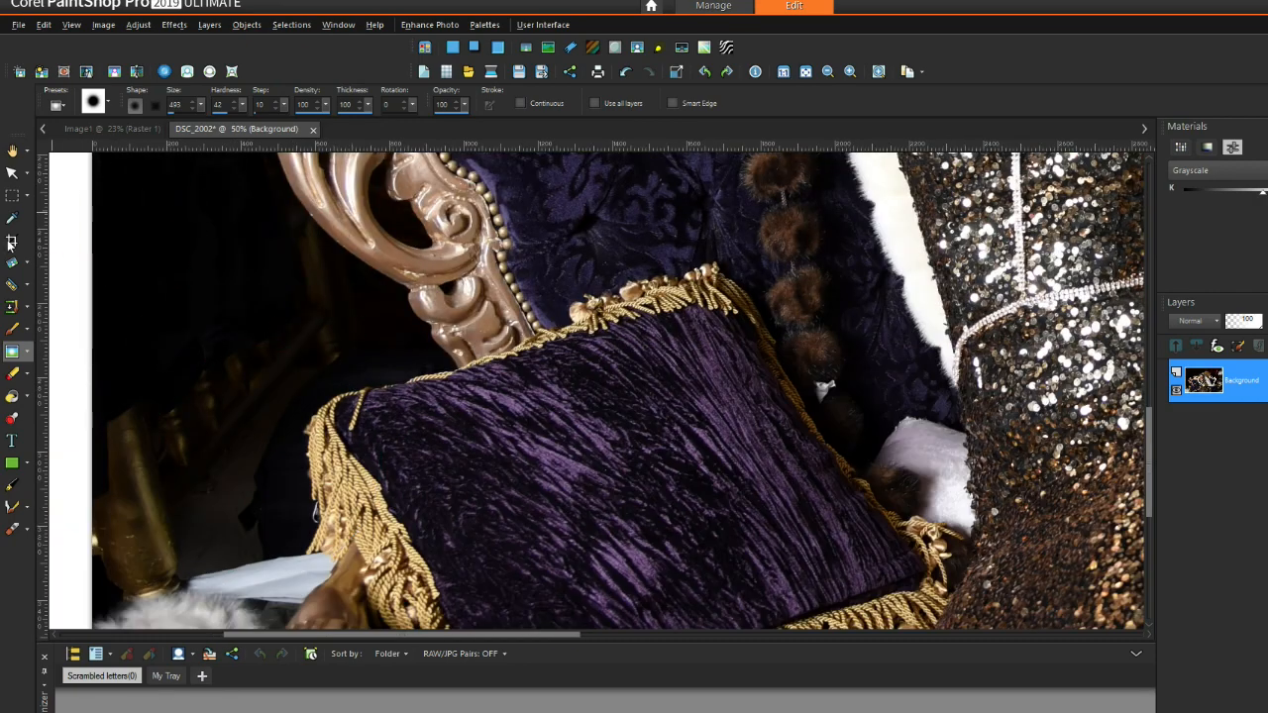
Step: Switch back to the Clone brush from the retouch tools flyout
left_click(28, 306)
left_click(27, 284)
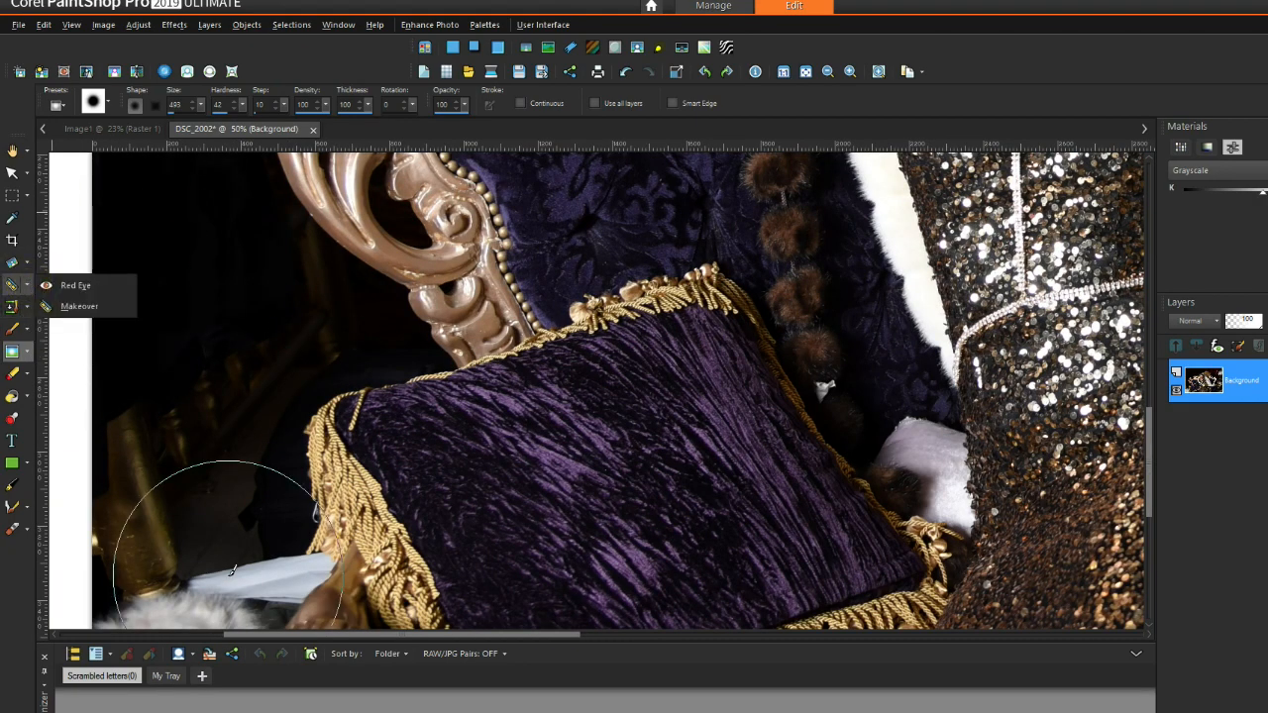
scroll(1149, 451, "down", 2)
left_click(28, 306)
left_click(70, 304)
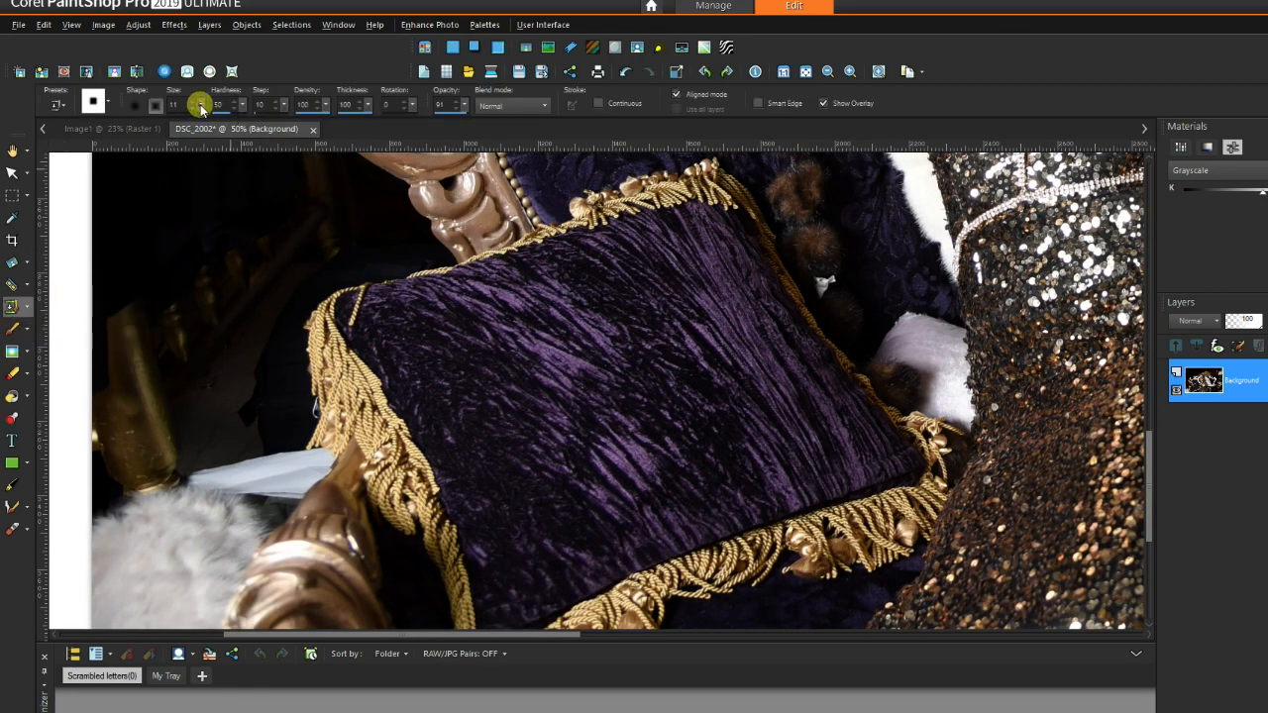
Step: Sample dark background and clone over small spots near the gold pillar and stick
right_click(199, 406)
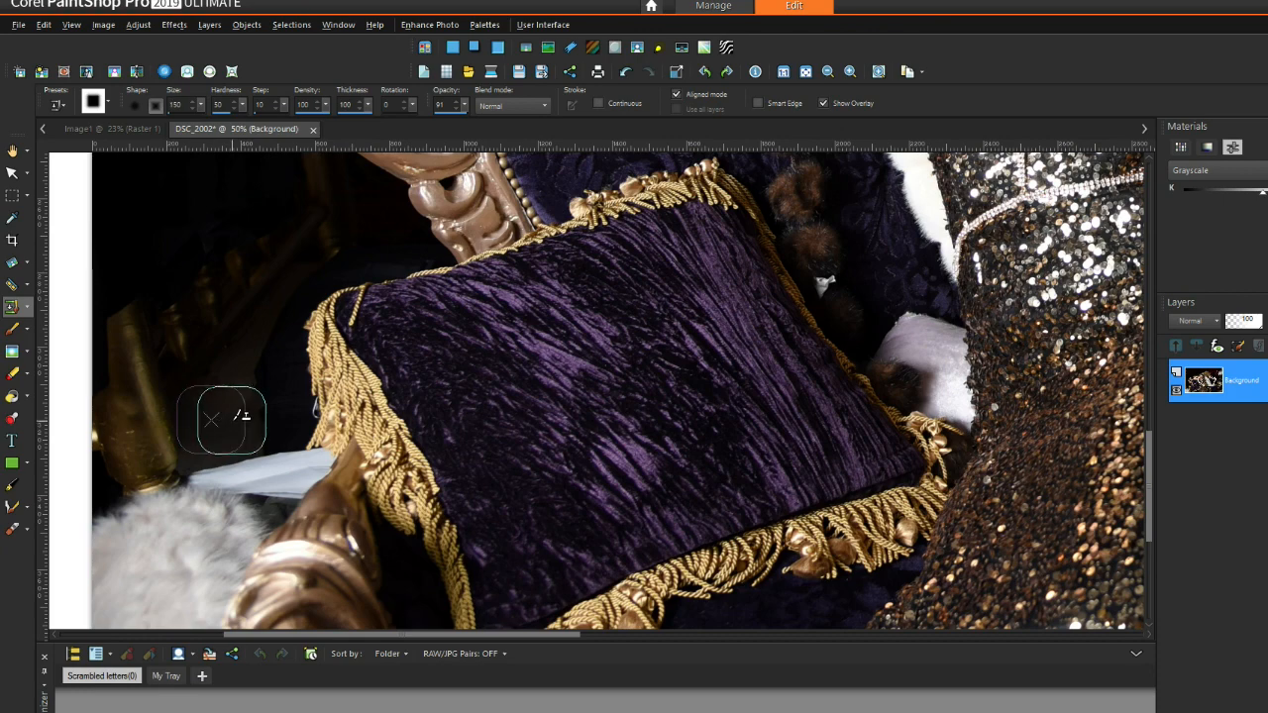
right_click(226, 377)
left_click(248, 421)
right_click(196, 424)
left_click(218, 397)
right_click(196, 469)
left_click(220, 425)
right_click(238, 412)
left_click(278, 337)
right_click(155, 518)
left_click(189, 446)
Step: Reduce the brush to size 29 and cover the stick and paper's top and left edges
left_click_drag(192, 106, 191, 139)
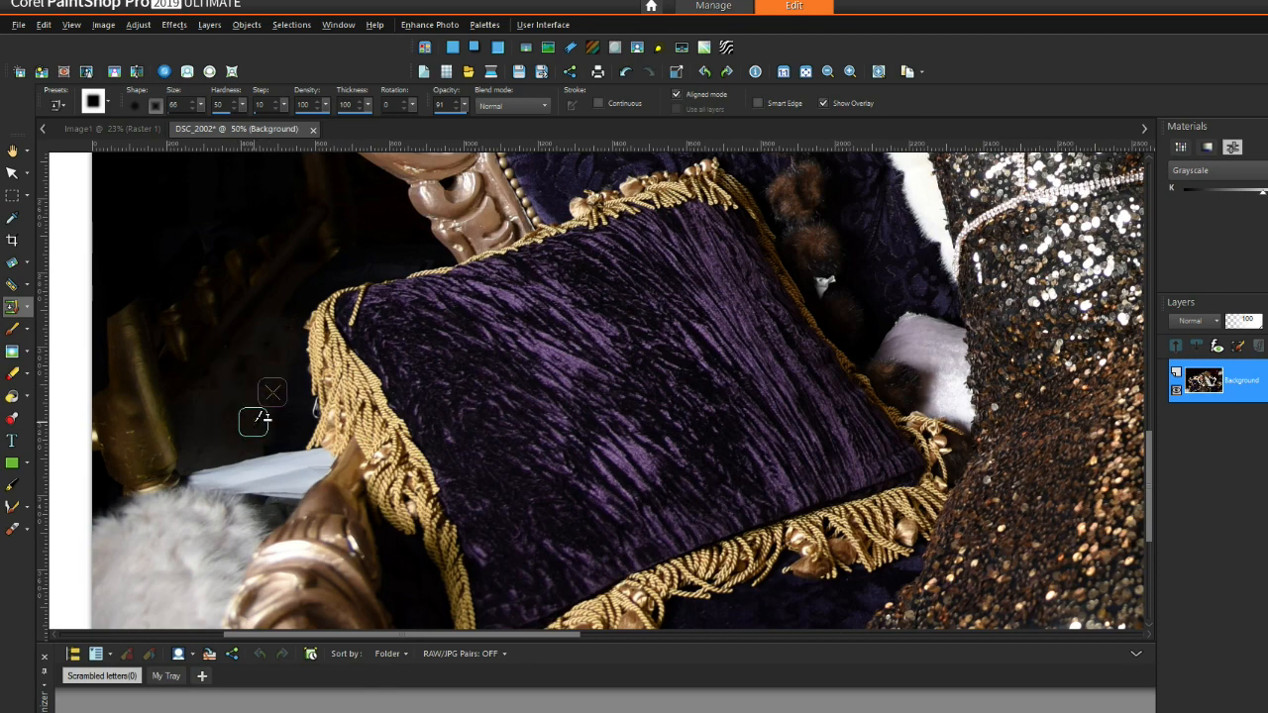
scroll(246, 371, "up", 2)
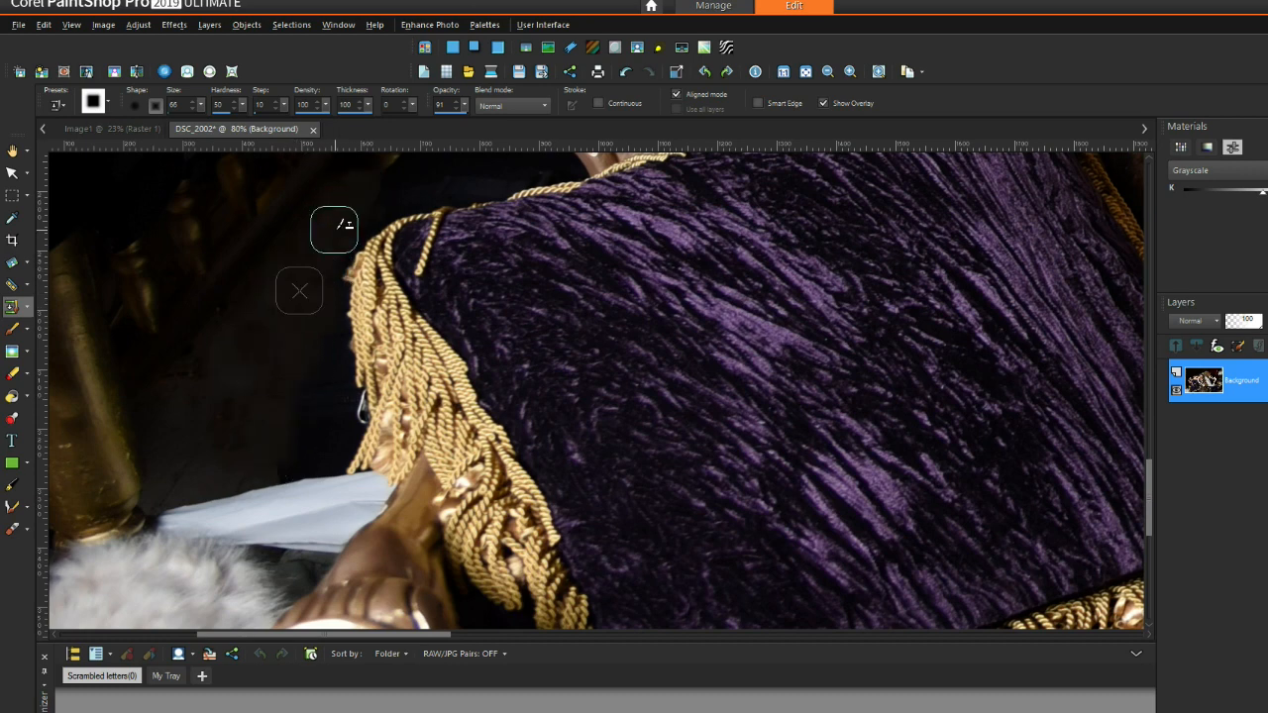
left_click_drag(201, 106, 204, 120)
left_click_drag(255, 462, 245, 511)
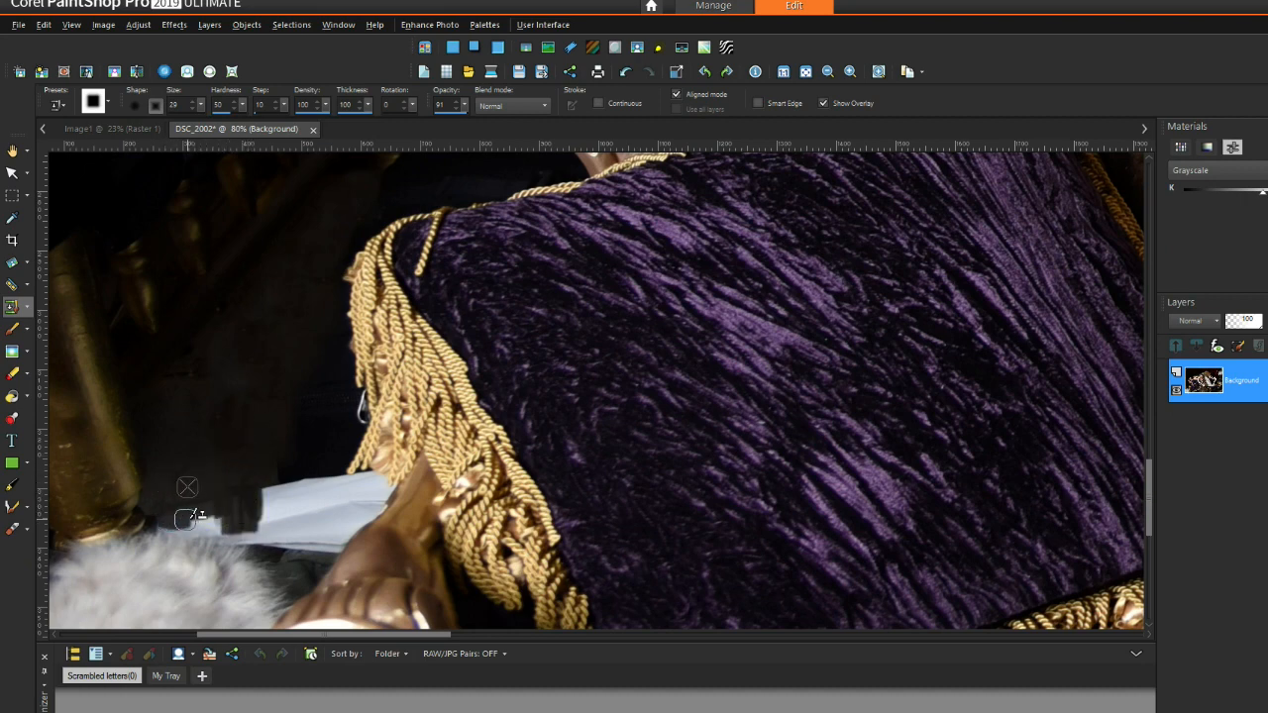
left_click(243, 512)
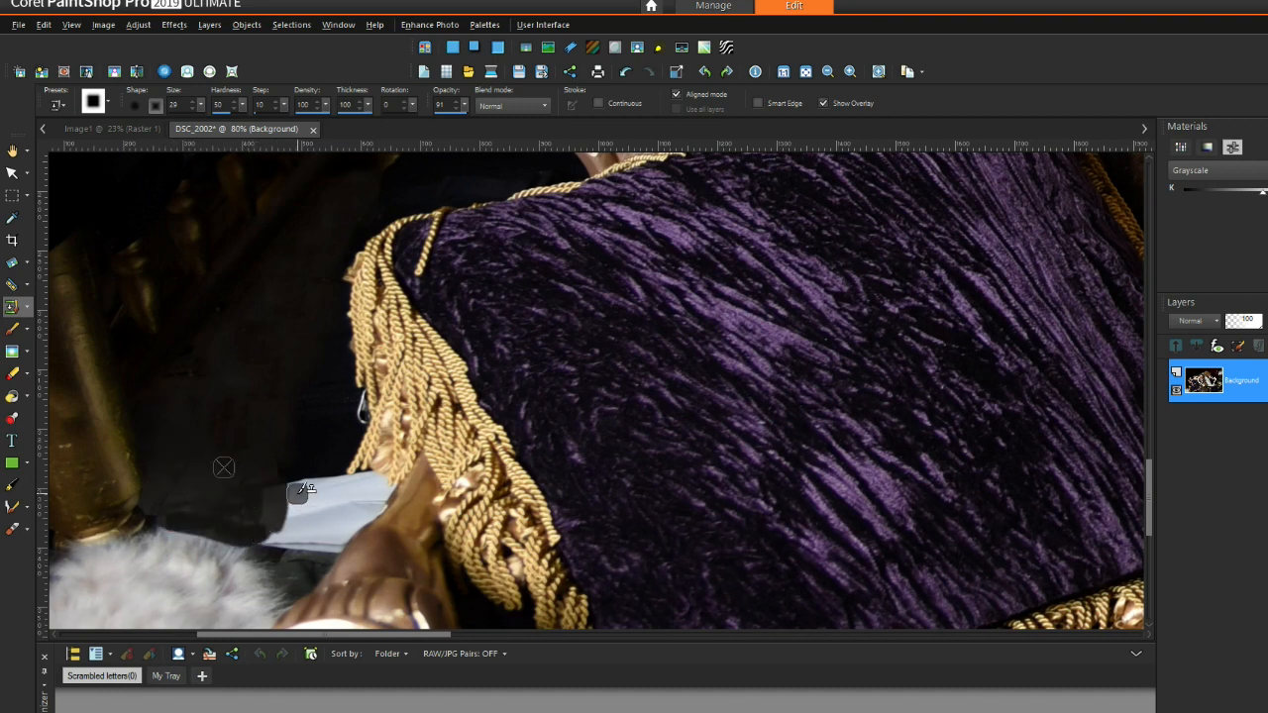
left_click_drag(291, 484, 340, 480)
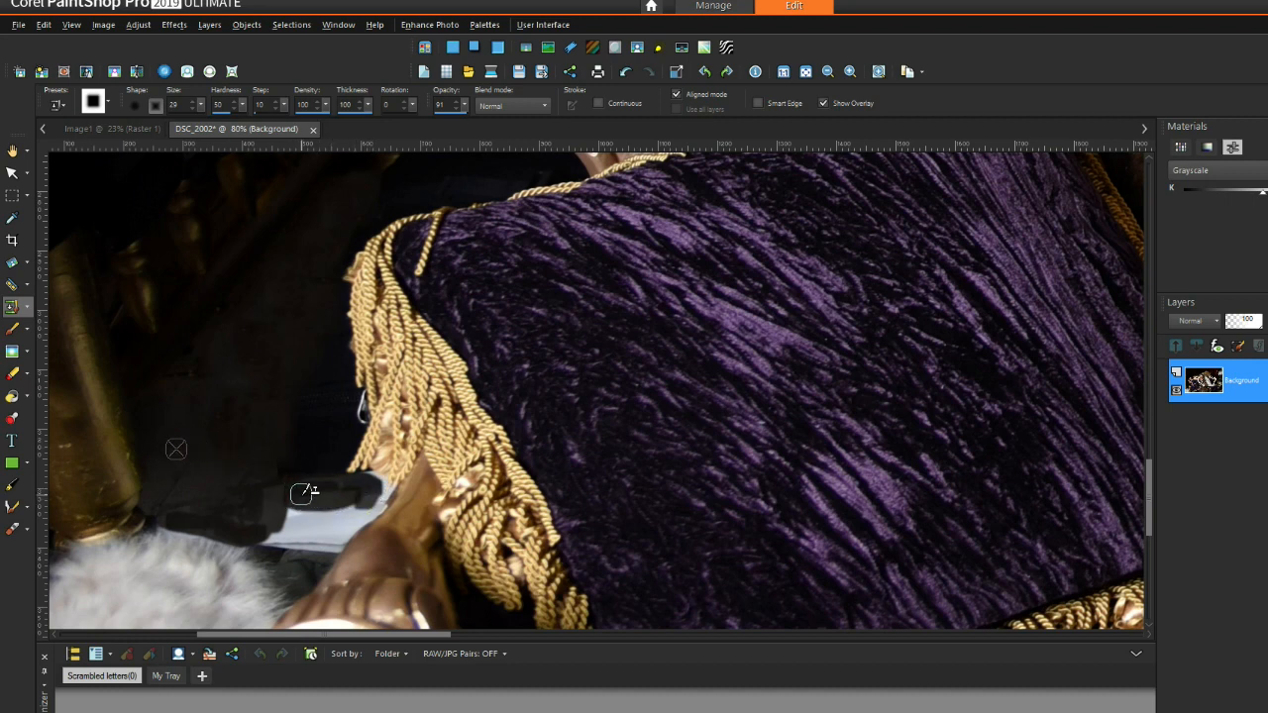
left_click_drag(305, 489, 269, 536)
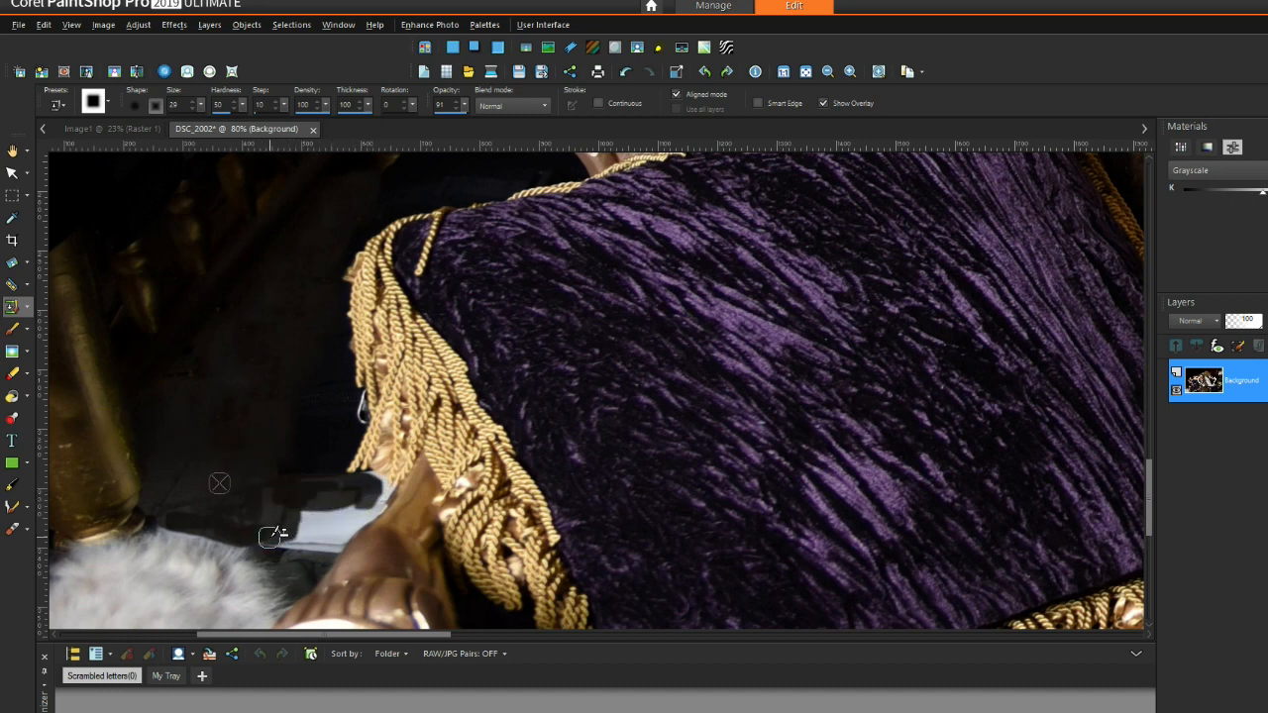
left_click_drag(297, 518, 304, 507)
Step: Pick a new brush tip preset and dab dark background over the stick area
left_click(109, 104)
left_click(354, 252)
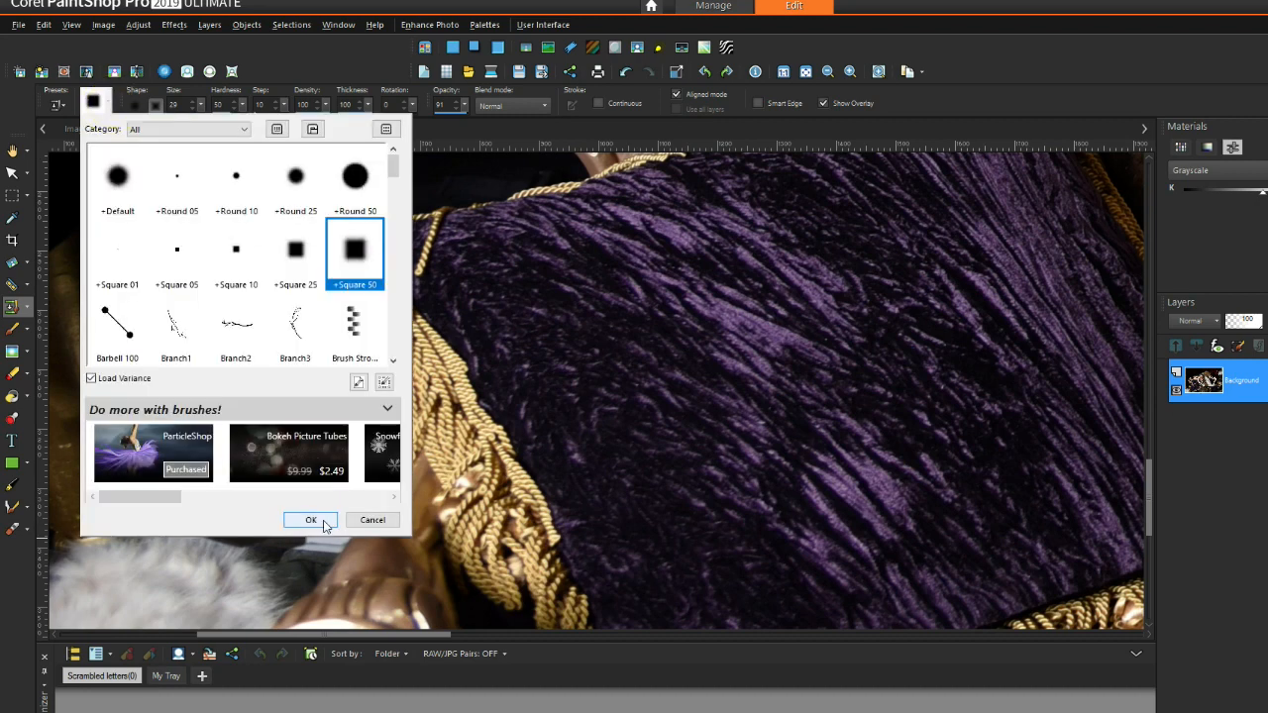
left_click(309, 520)
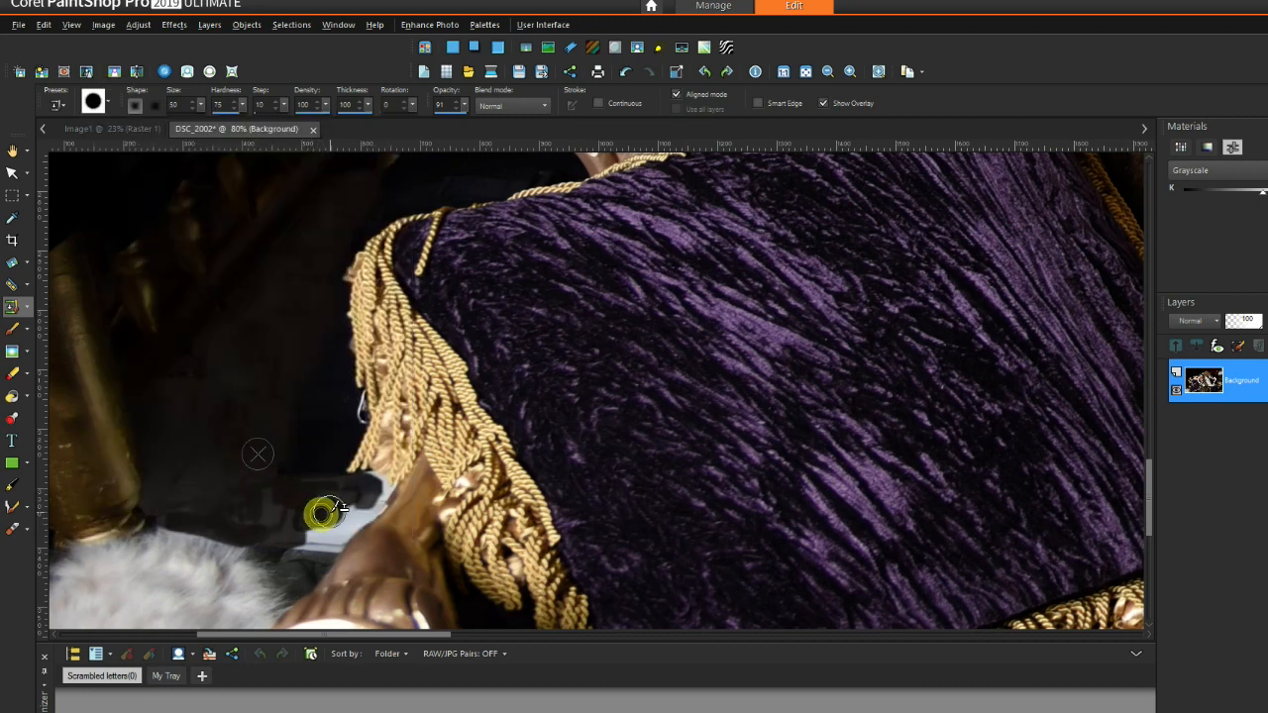
left_click(257, 512)
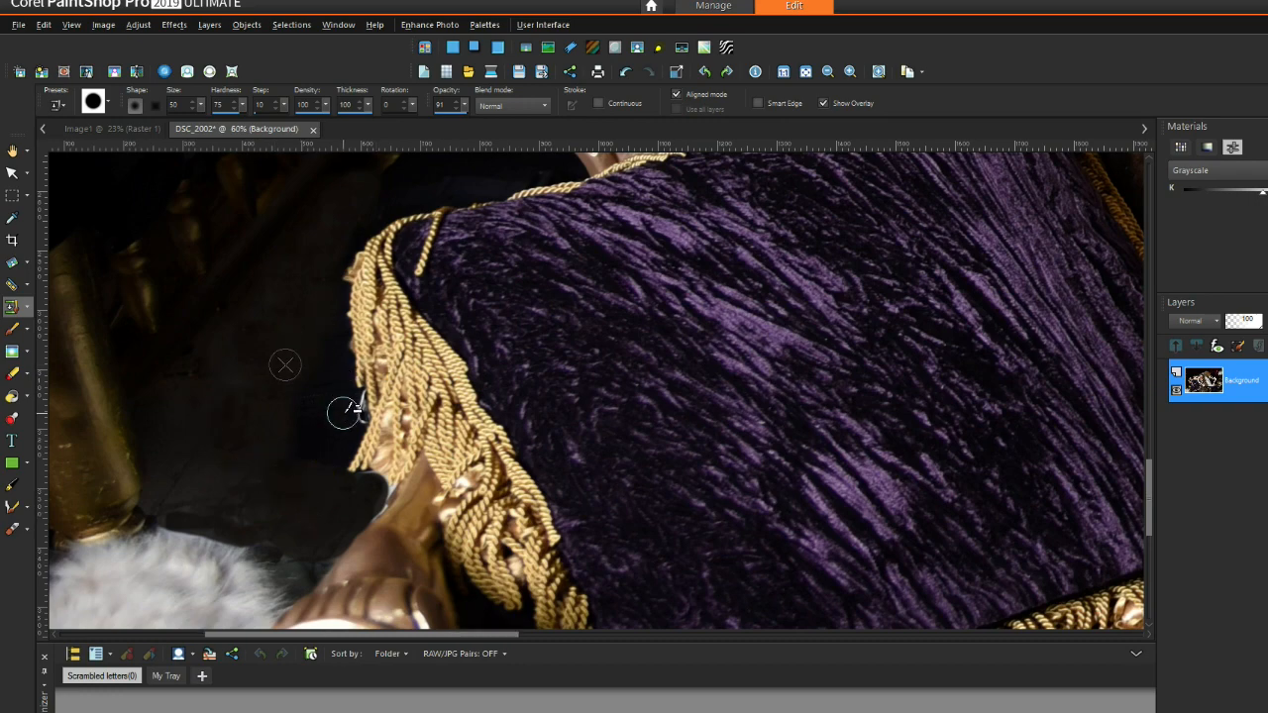
Step: Clone dark curtain over the haze beside the right side of the throne back
scroll(260, 458, "down", 2)
scroll(265, 450, "up", 2)
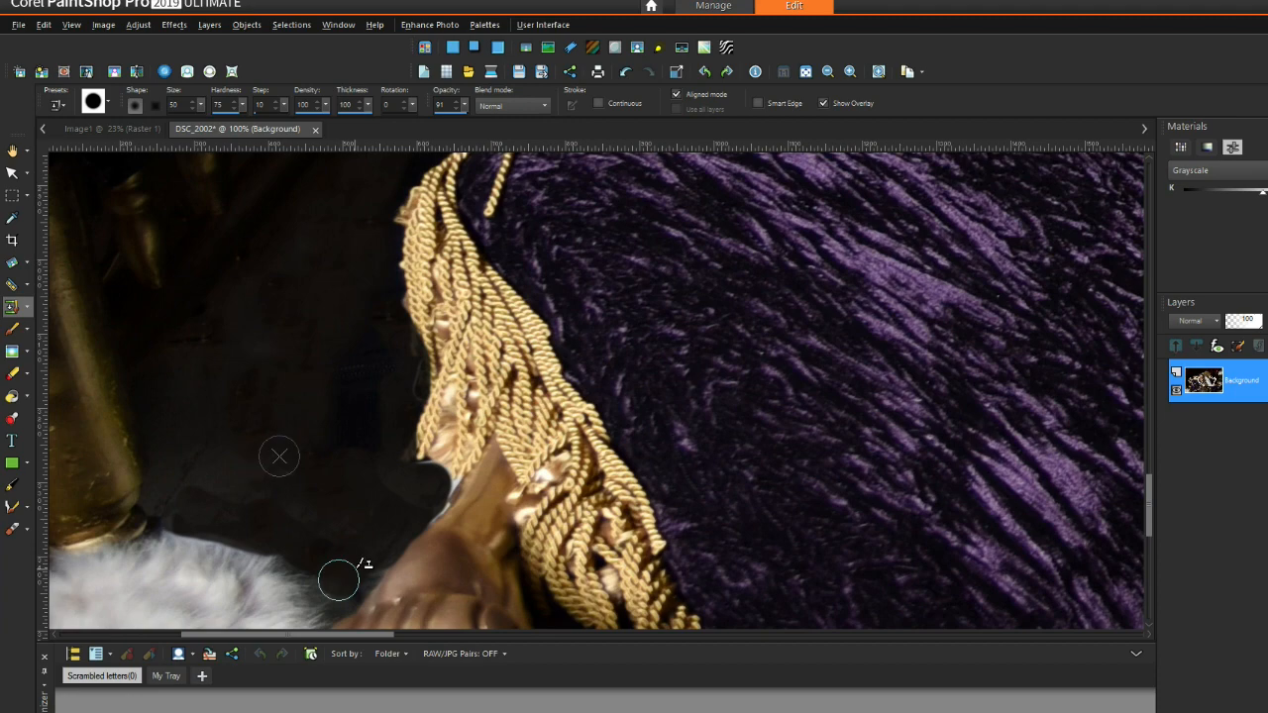
scroll(300, 400, "down", 4)
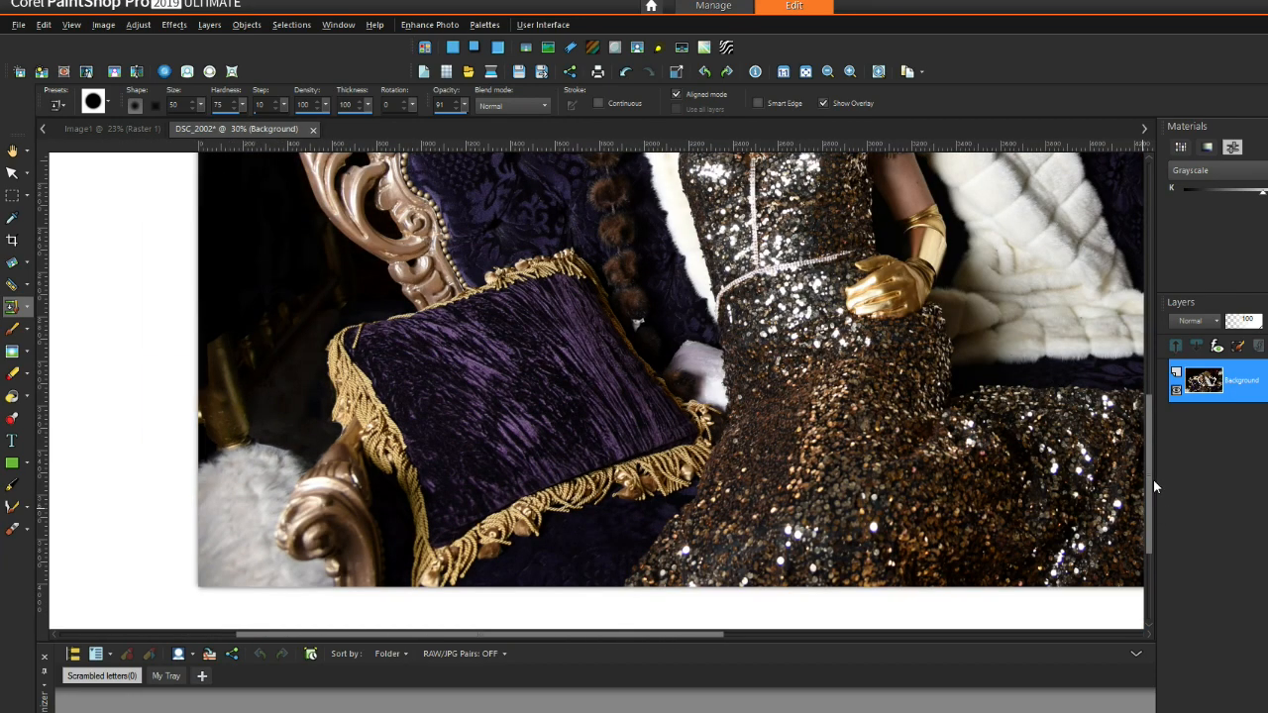
left_click_drag(1152, 480, 1152, 292)
scroll(840, 256, "up", 5)
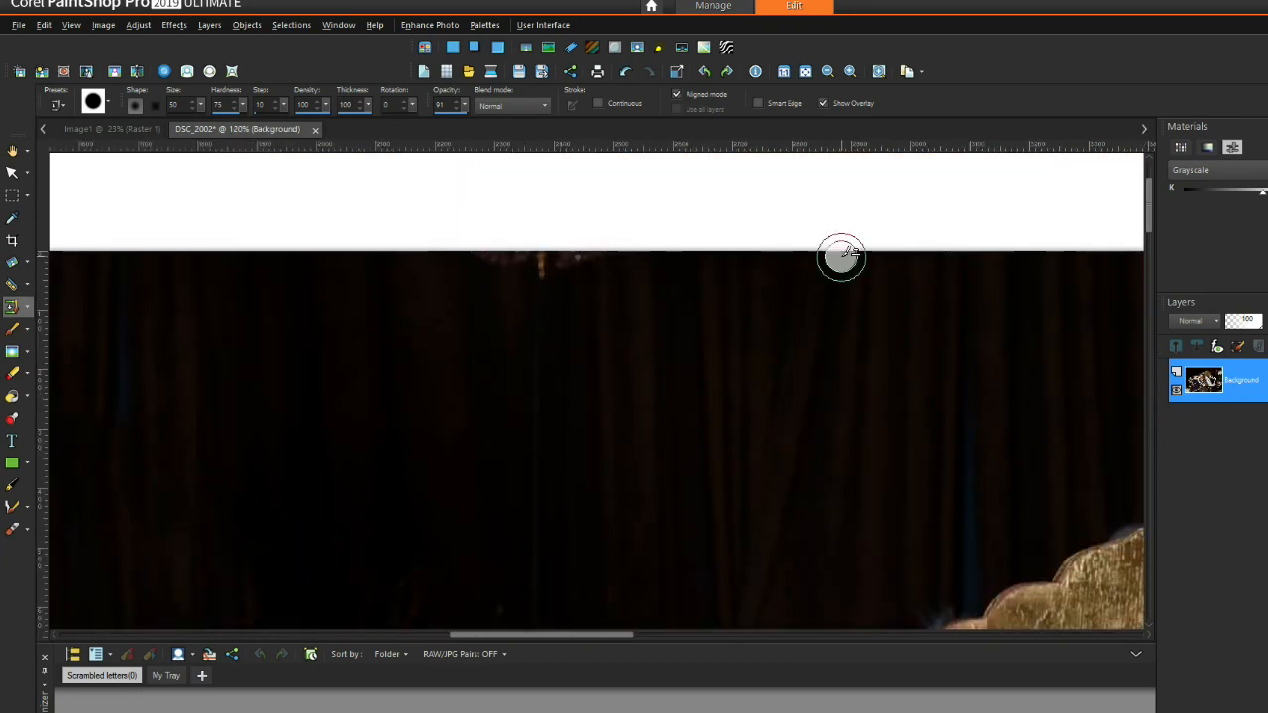
scroll(528, 446, "down", 4)
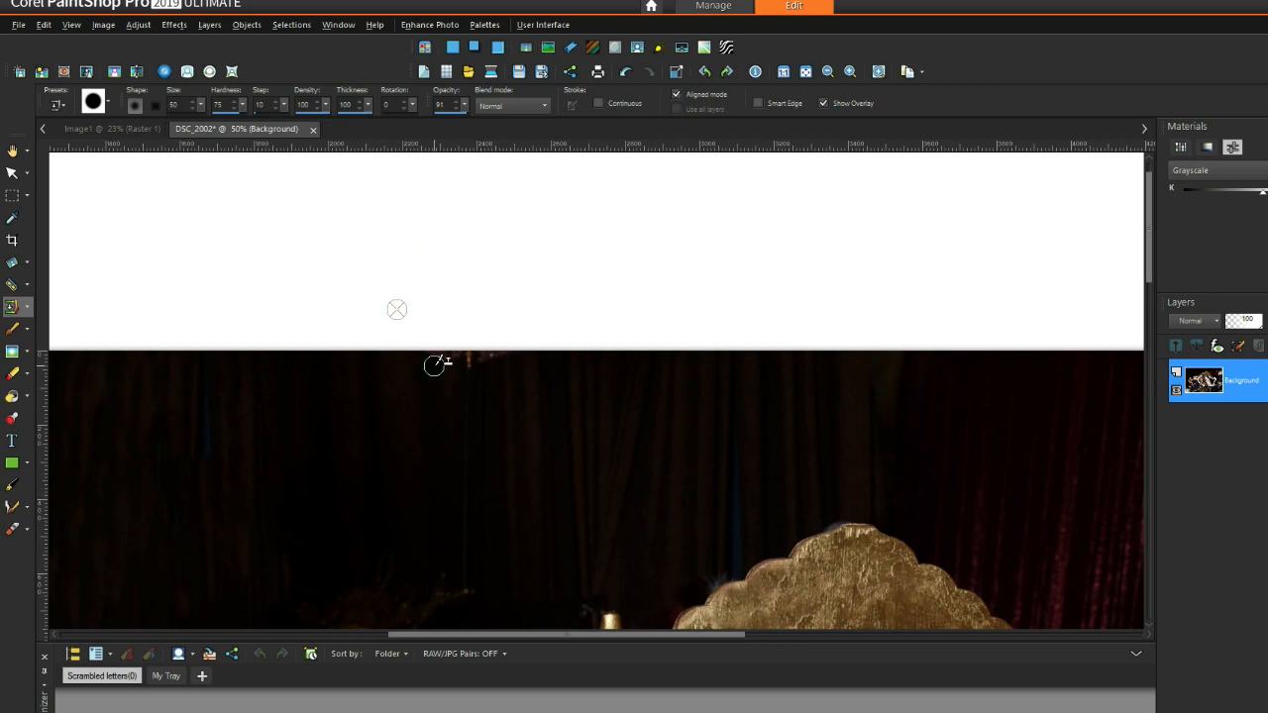
scroll(484, 359, "up", 4)
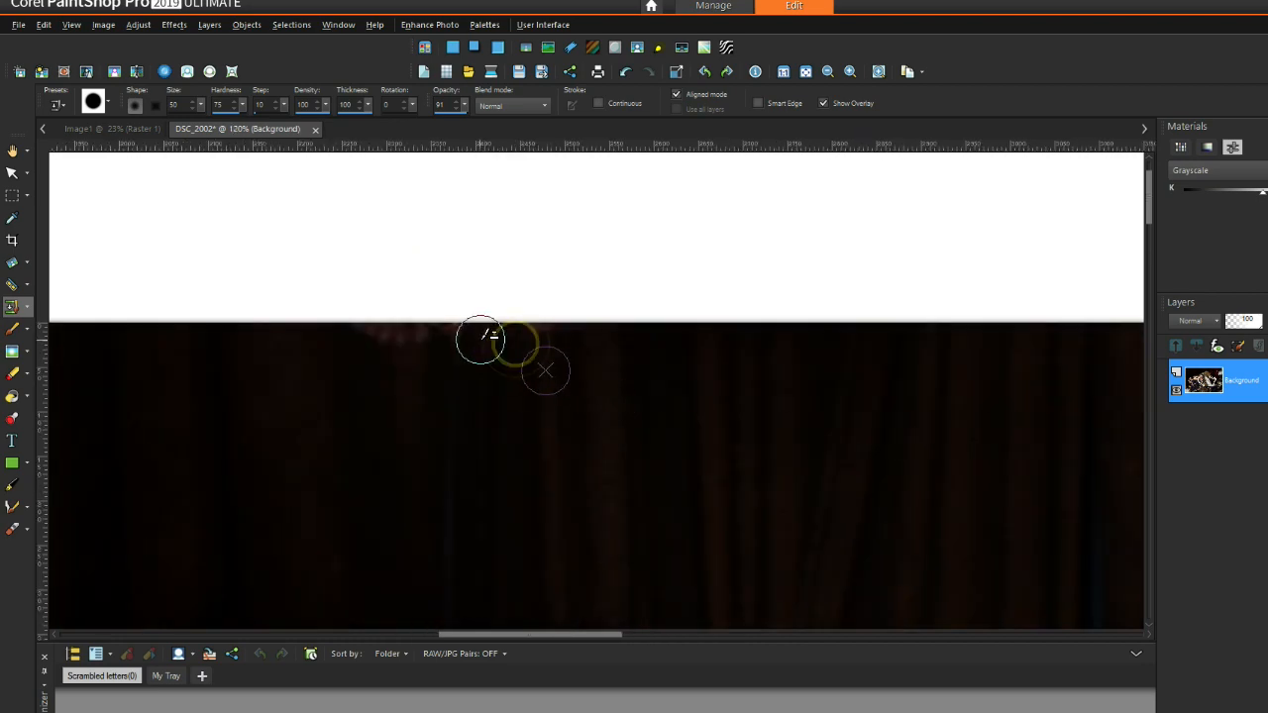
scroll(857, 447, "down", 5)
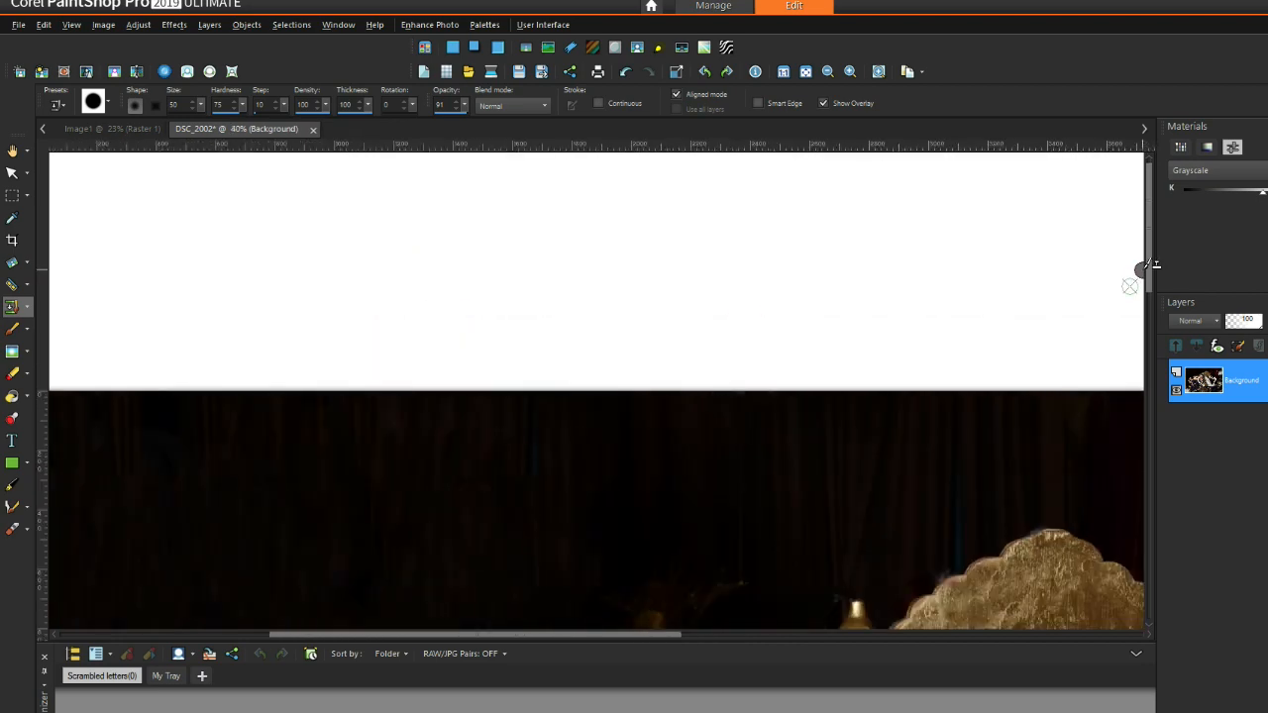
scroll(970, 526, "up", 7)
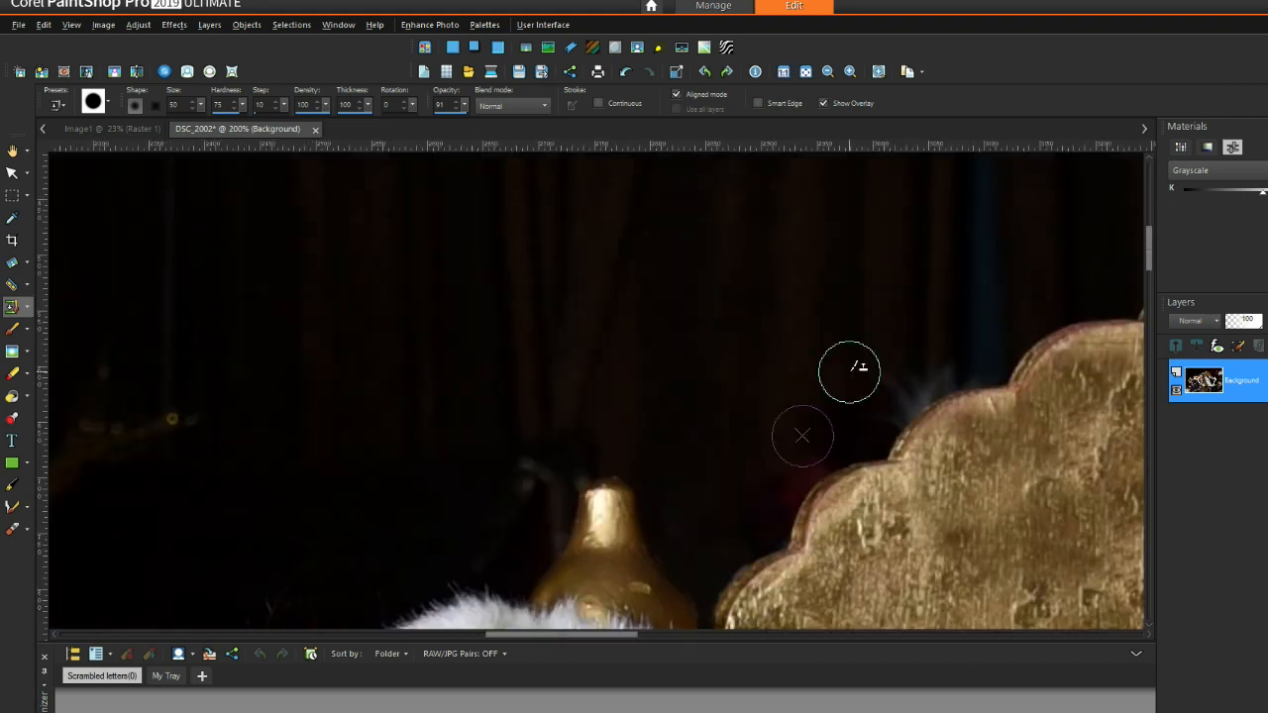
mouse_move(901, 351)
left_mouse_down()
mouse_move(911, 422)
mouse_move(955, 376)
mouse_move(926, 411)
left_mouse_up()
right_click(862, 291)
right_click(898, 348)
left_click(977, 365)
right_click(850, 359)
right_click(908, 356)
left_click_drag(964, 365, 975, 364)
right_click(920, 336)
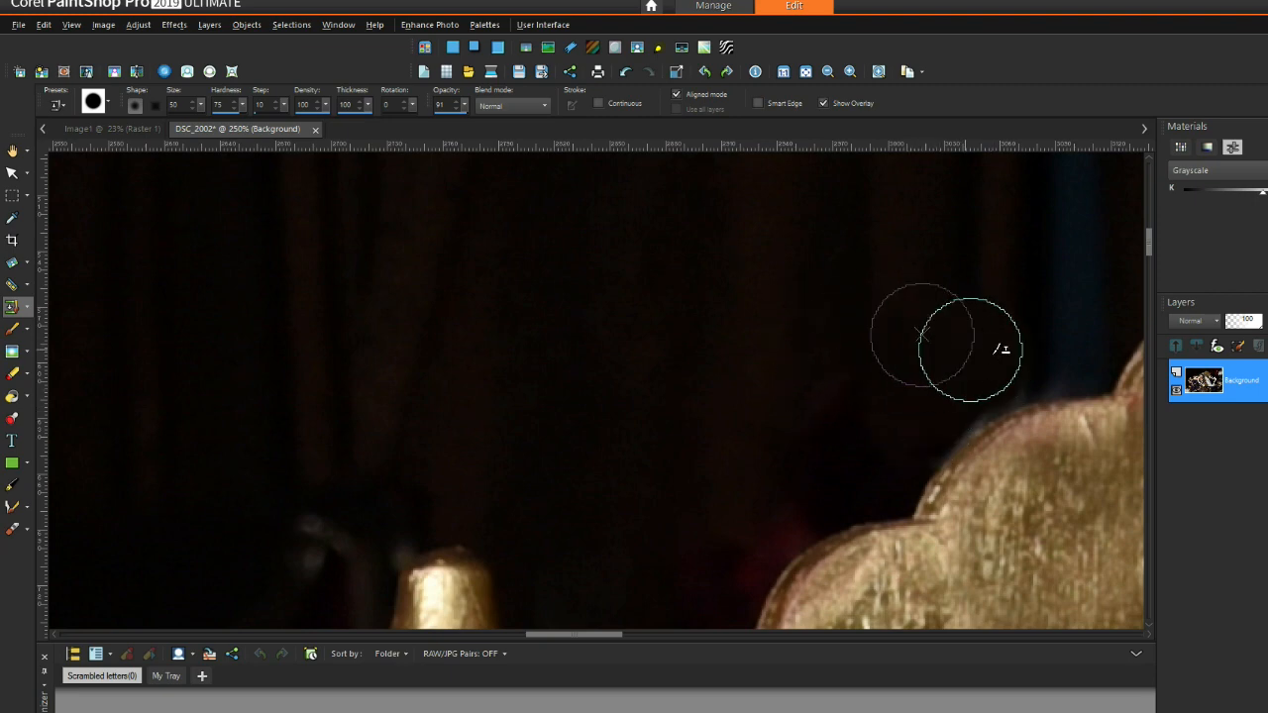
Step: Sample the dark curtain and paint over the bluish haze above the throne back
scroll(858, 347, "down", 3)
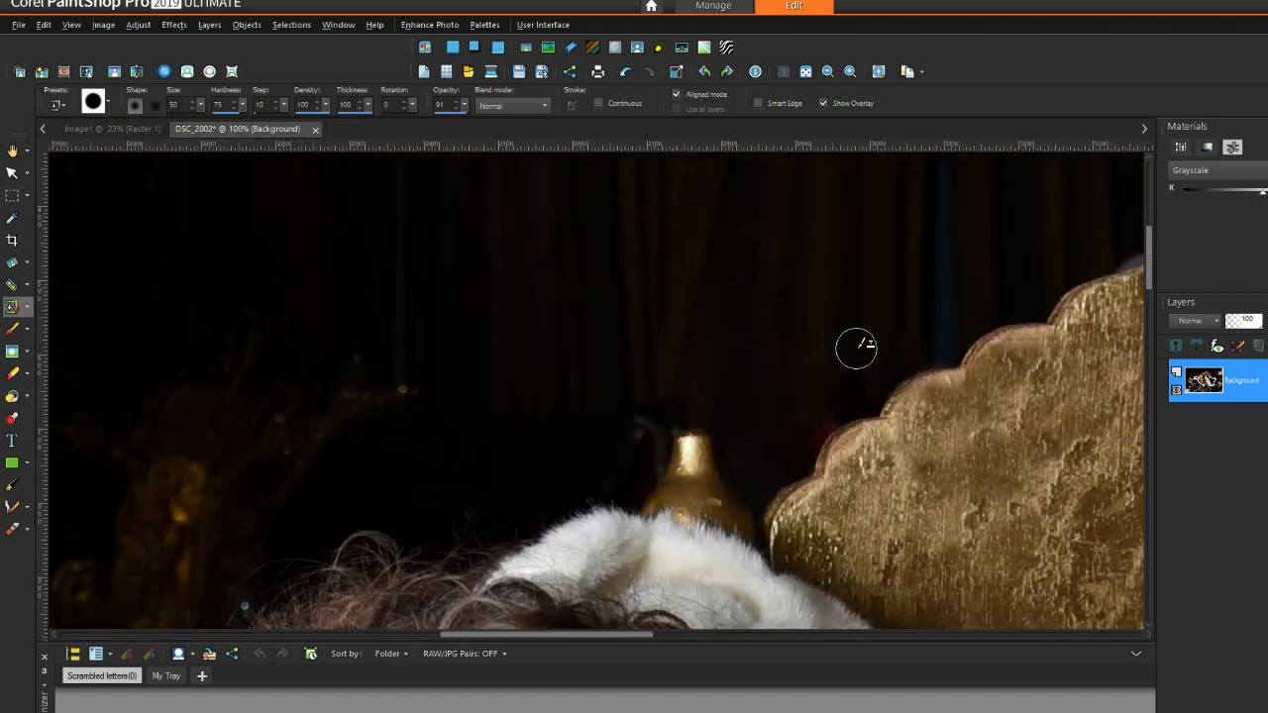
left_click_drag(631, 634, 736, 649)
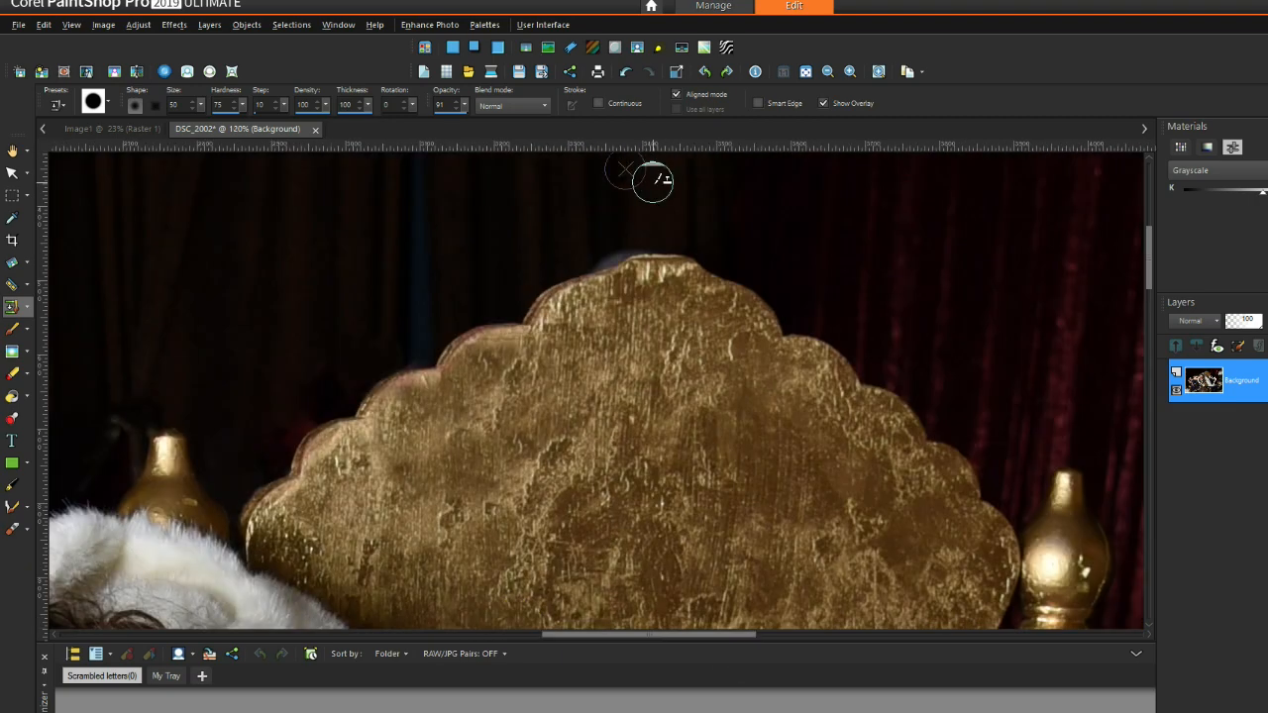
scroll(651, 187, "up", 4)
right_click(405, 313)
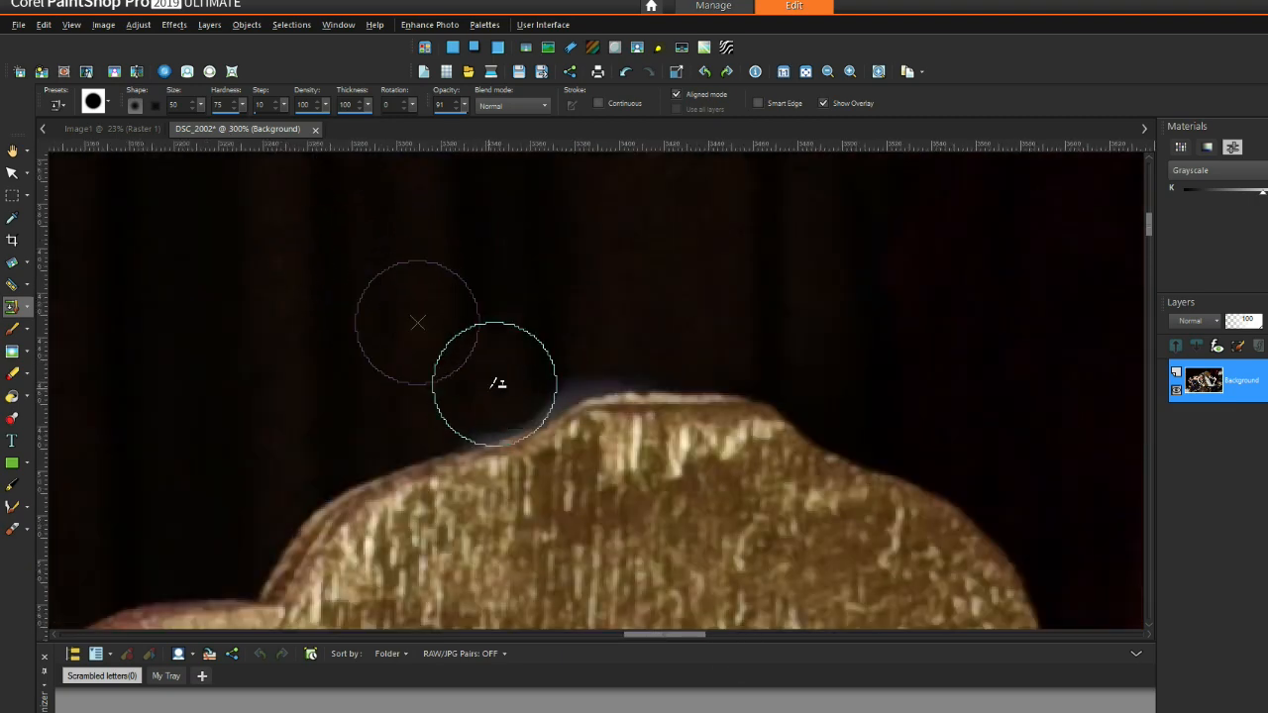
mouse_move(497, 371)
left_mouse_down()
mouse_move(545, 363)
mouse_move(651, 298)
left_mouse_up()
left_click(476, 261)
right_click(343, 306)
left_click(496, 335)
Step: Resample repeatedly and cover the last haze patches along the throne back's crest
right_click(699, 188)
left_click(639, 277)
right_click(729, 251)
left_click(639, 322)
right_click(654, 224)
left_click(663, 307)
scroll(818, 244, "down", 6)
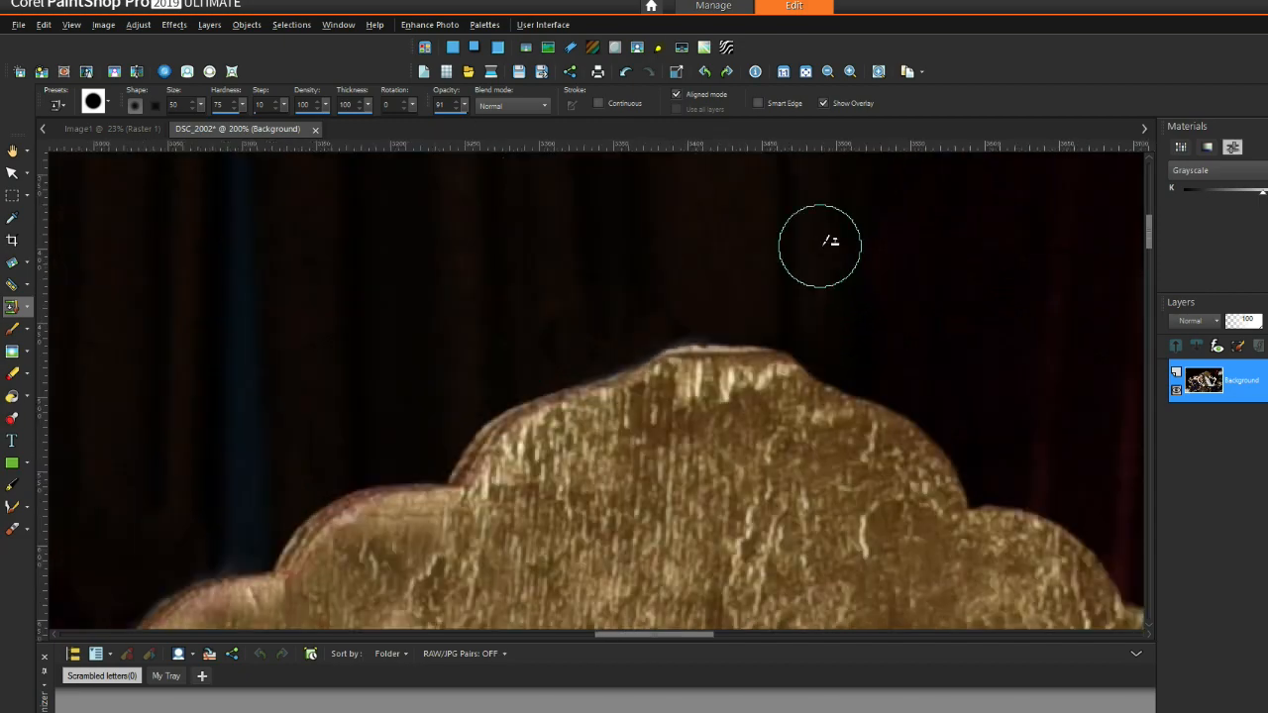
scroll(821, 245, "down", 2)
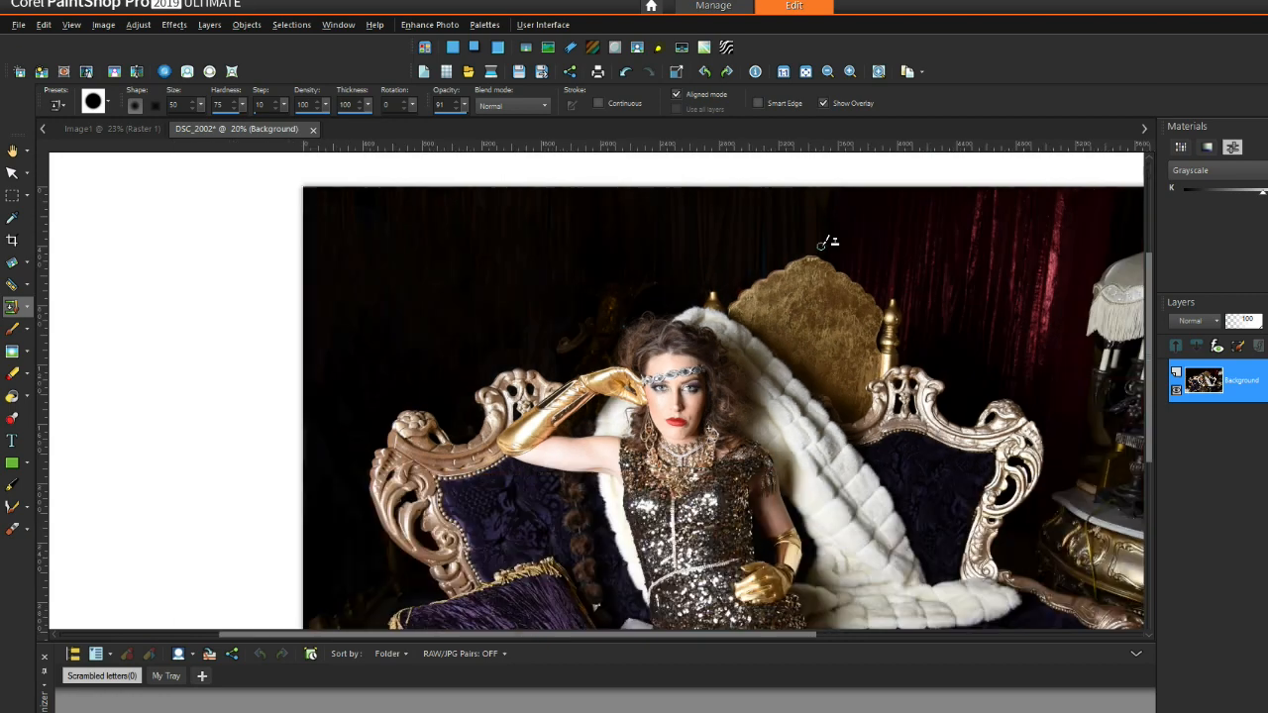
Step: Switch to the Makeover tool in Blemish Fixer mode at size 9, strength 30
scroll(696, 406, "up", 6)
left_click(27, 309)
left_click(28, 330)
left_click(29, 330)
left_click(28, 286)
left_click(79, 306)
scroll(658, 408, "up", 2)
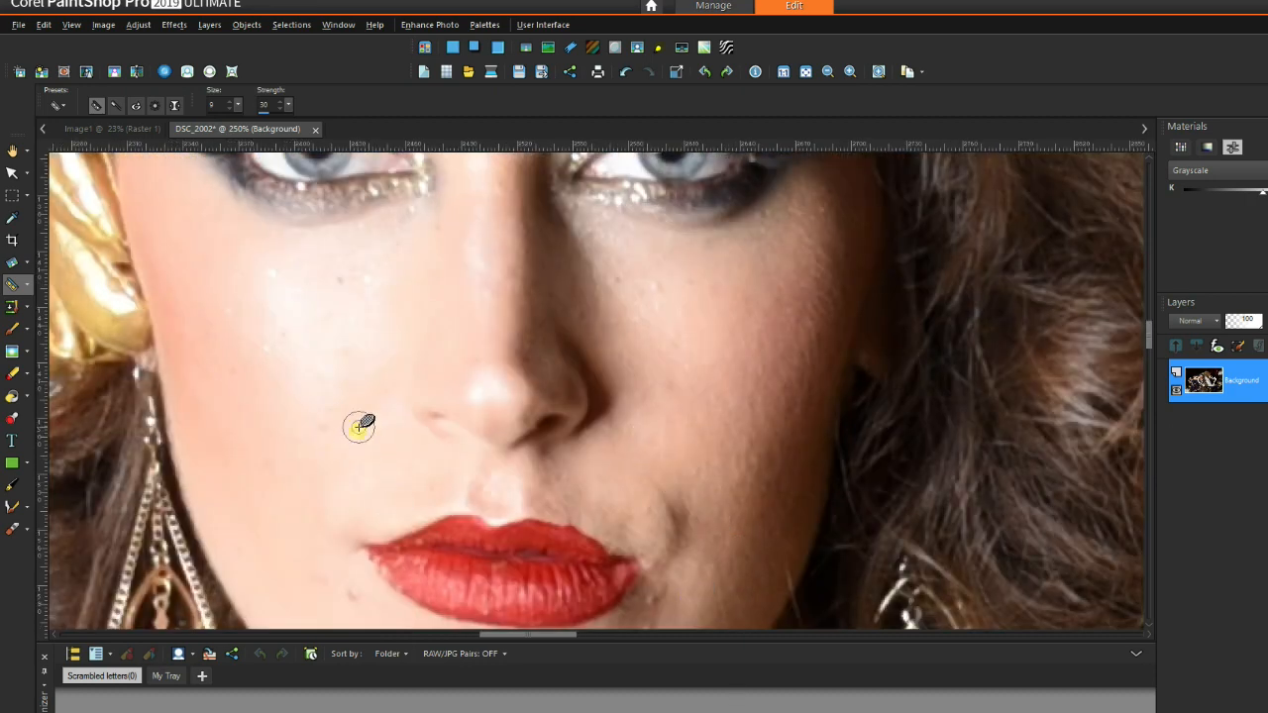
scroll(701, 603, "down", 1)
left_click_drag(1150, 327, 1152, 344)
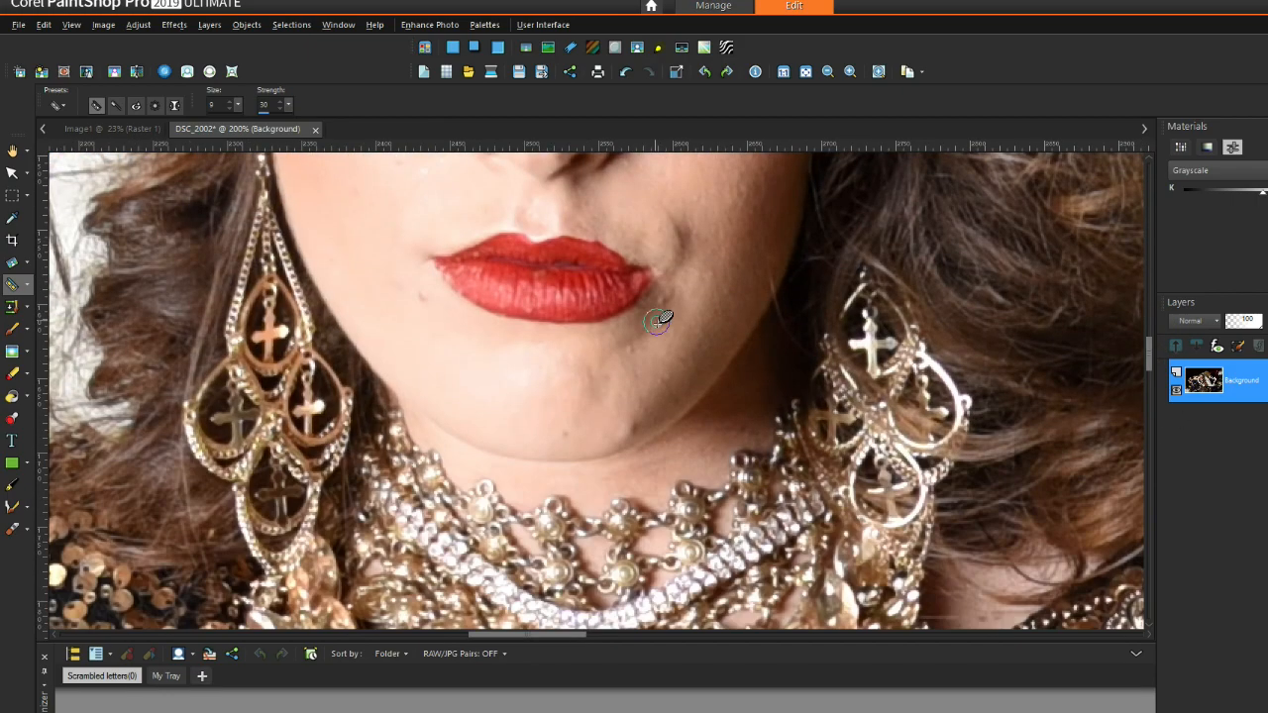
scroll(661, 327, "up", 3)
Step: Dab away the blemishes beside the lips, below the lip corner and on the chin
left_click(666, 434)
left_click(669, 442)
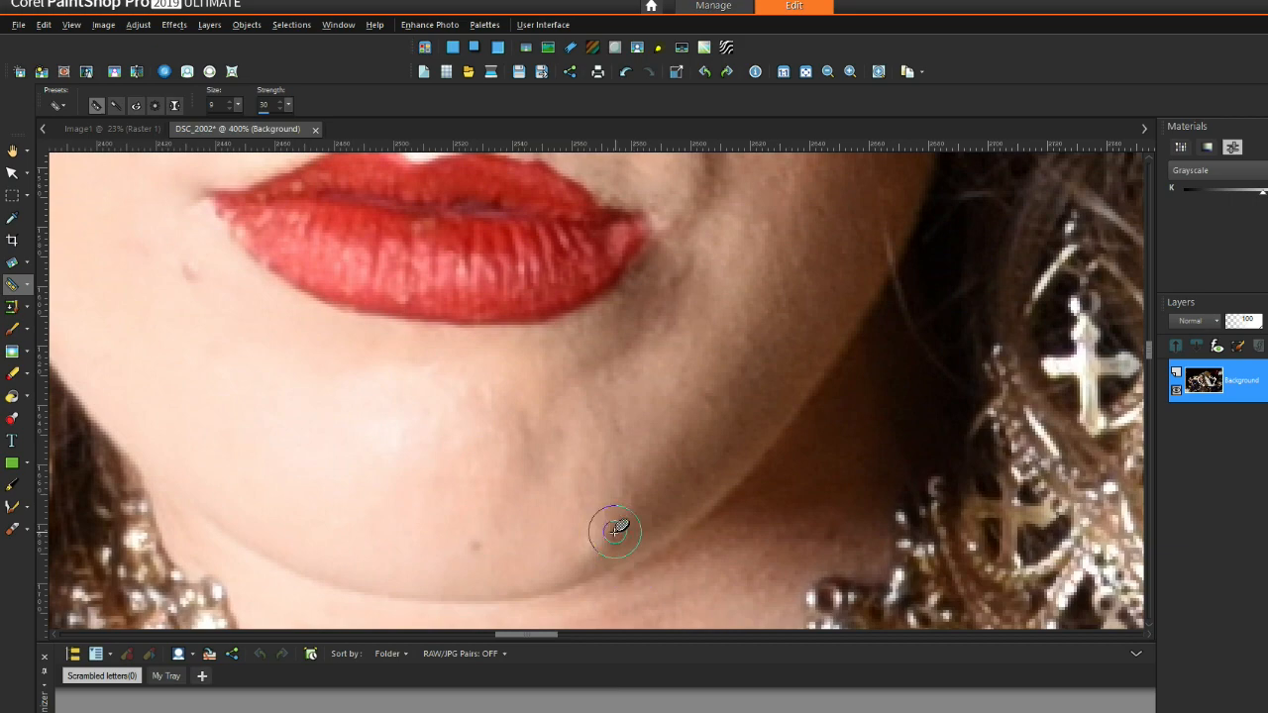
left_click(669, 456)
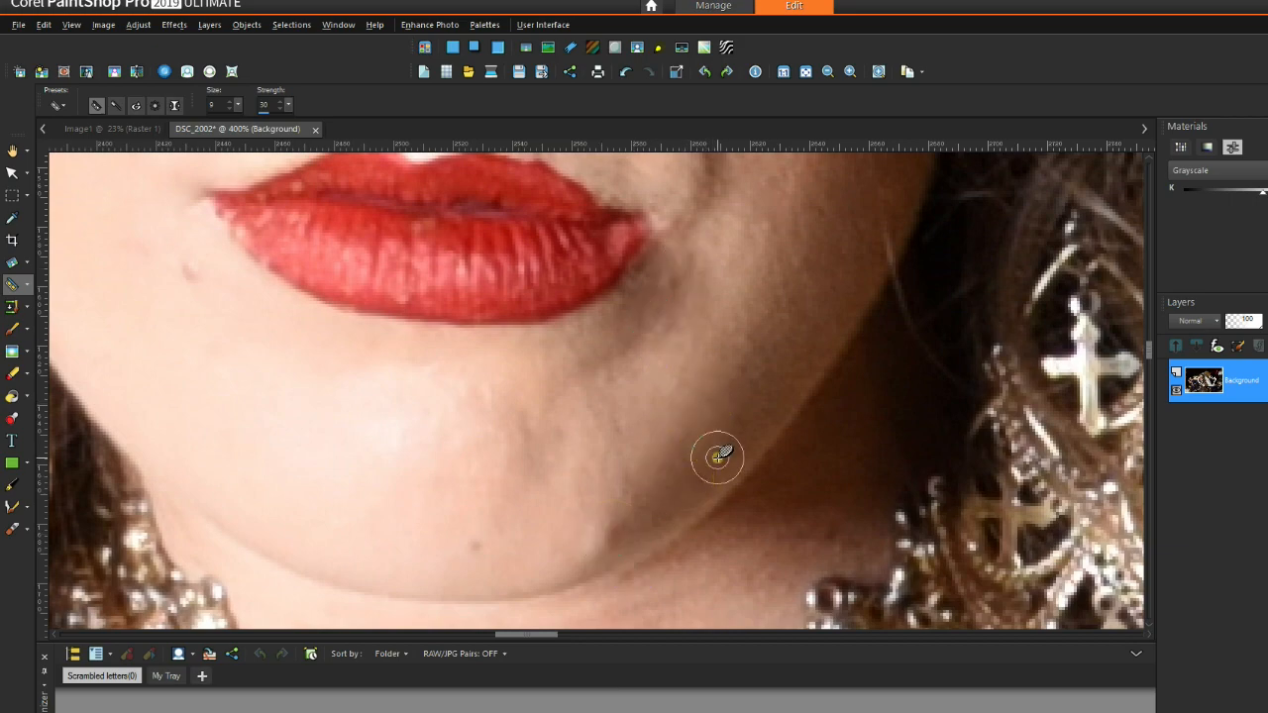
left_click(605, 543)
scroll(304, 343, "down", 2)
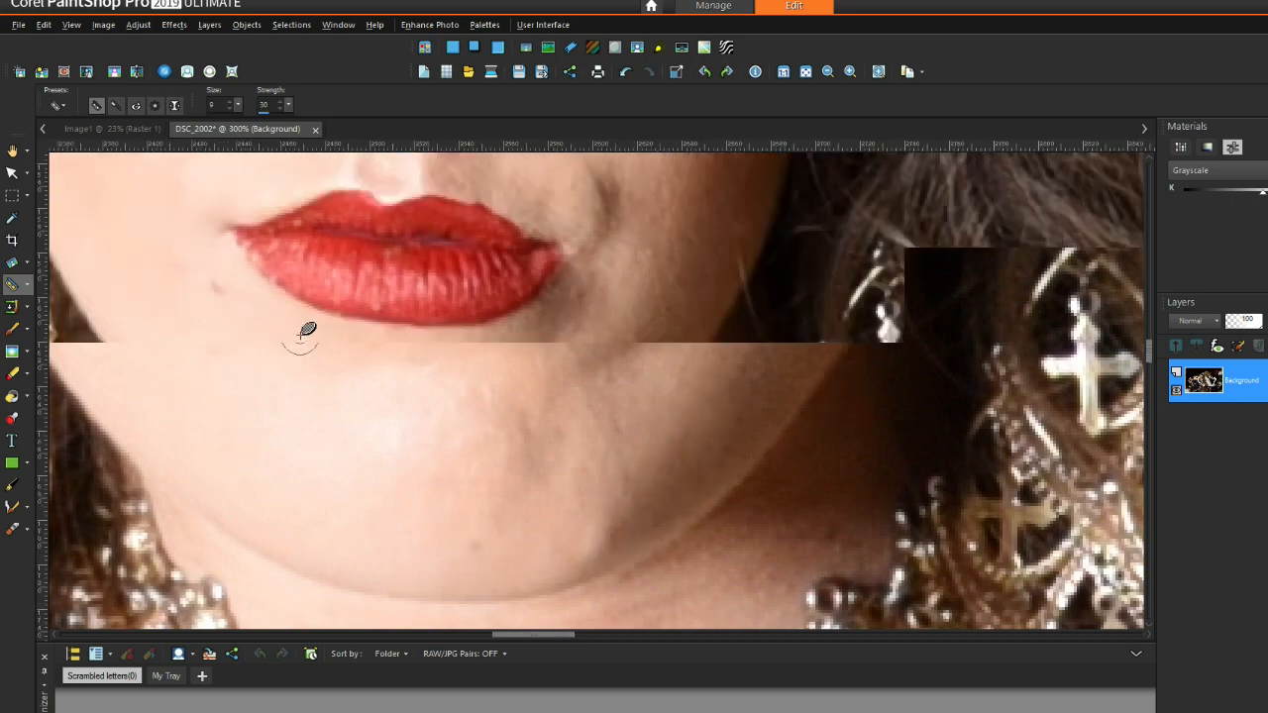
scroll(221, 307, "up", 2)
left_click(245, 299)
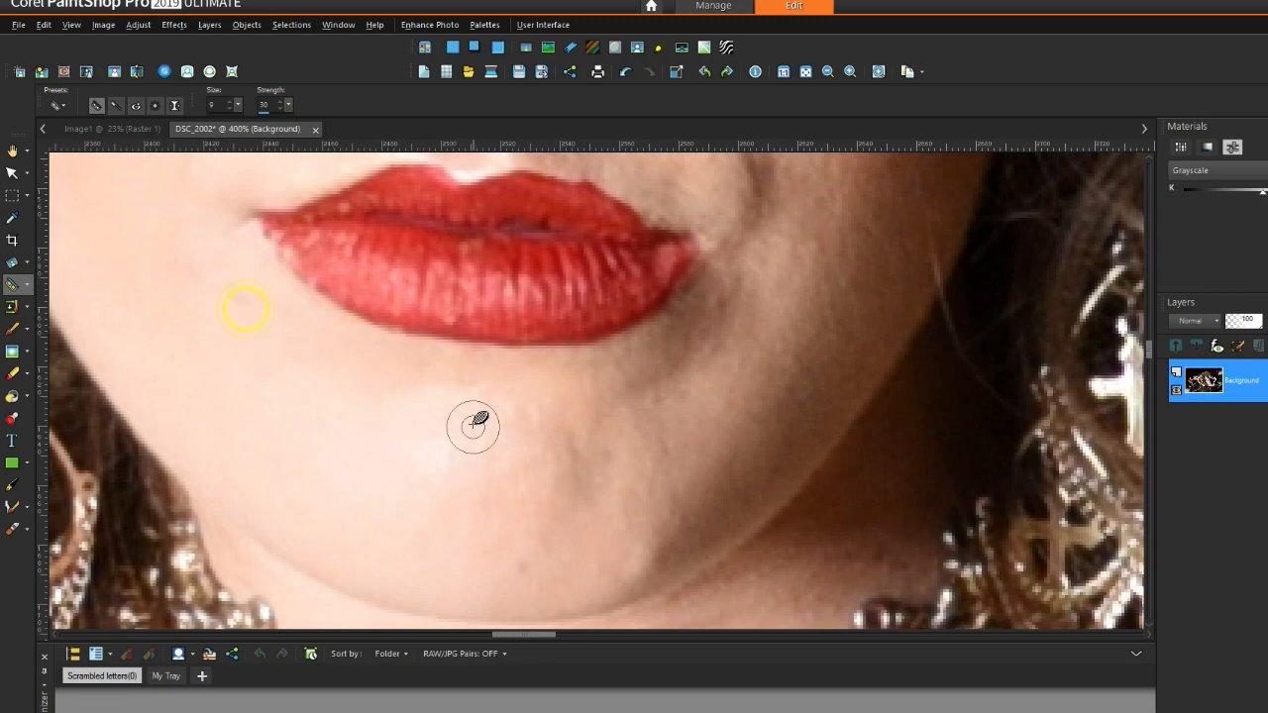
scroll(726, 346, "down", 6)
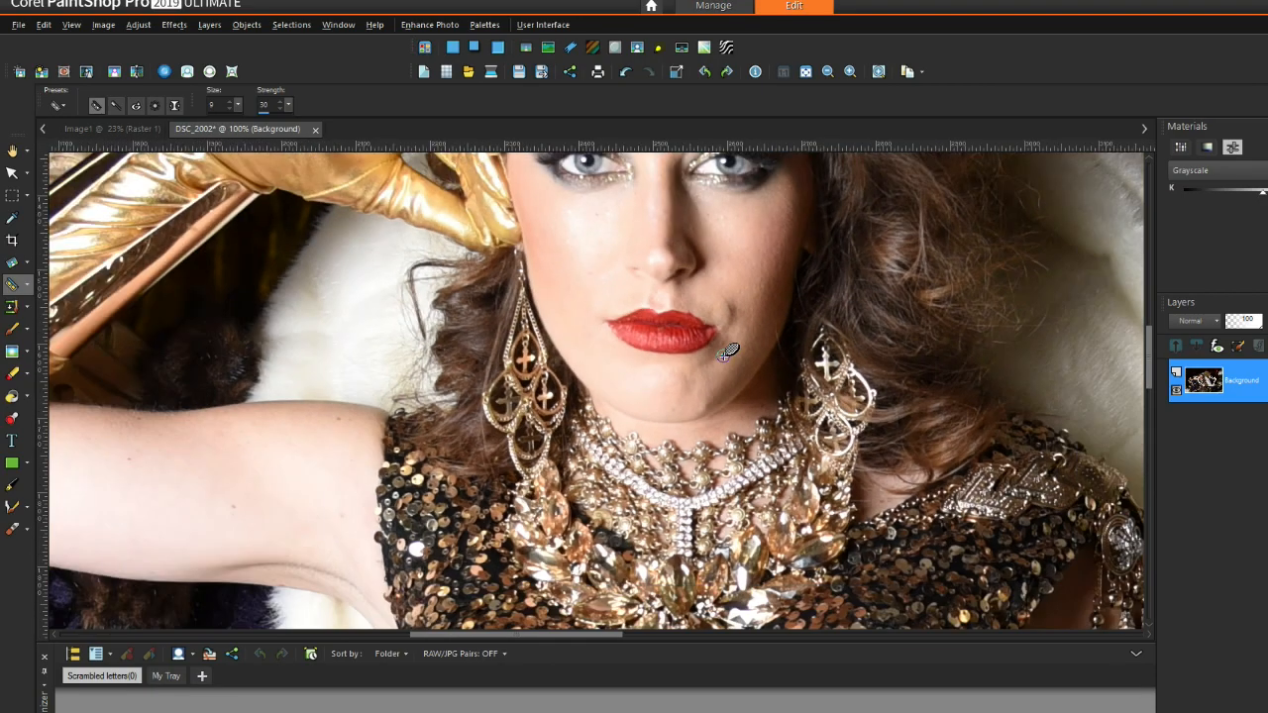
scroll(717, 233, "down", 2)
scroll(713, 597, "up", 5)
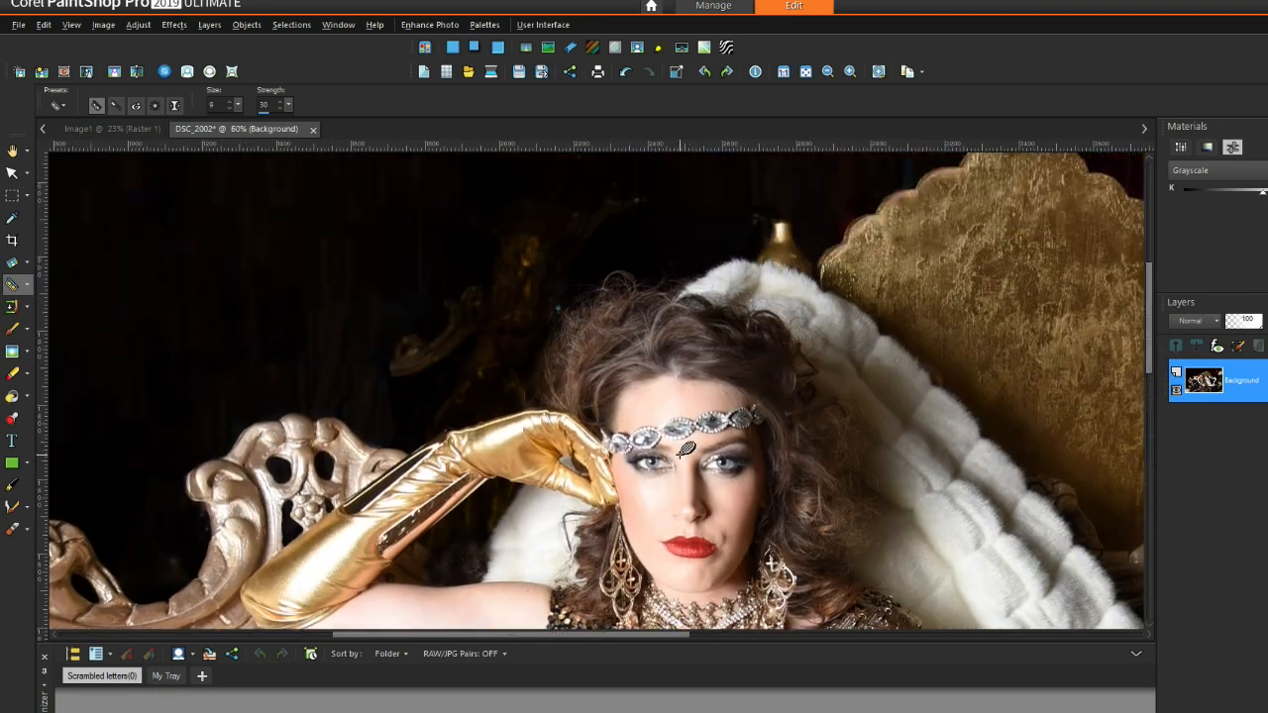
scroll(713, 597, "up", 2)
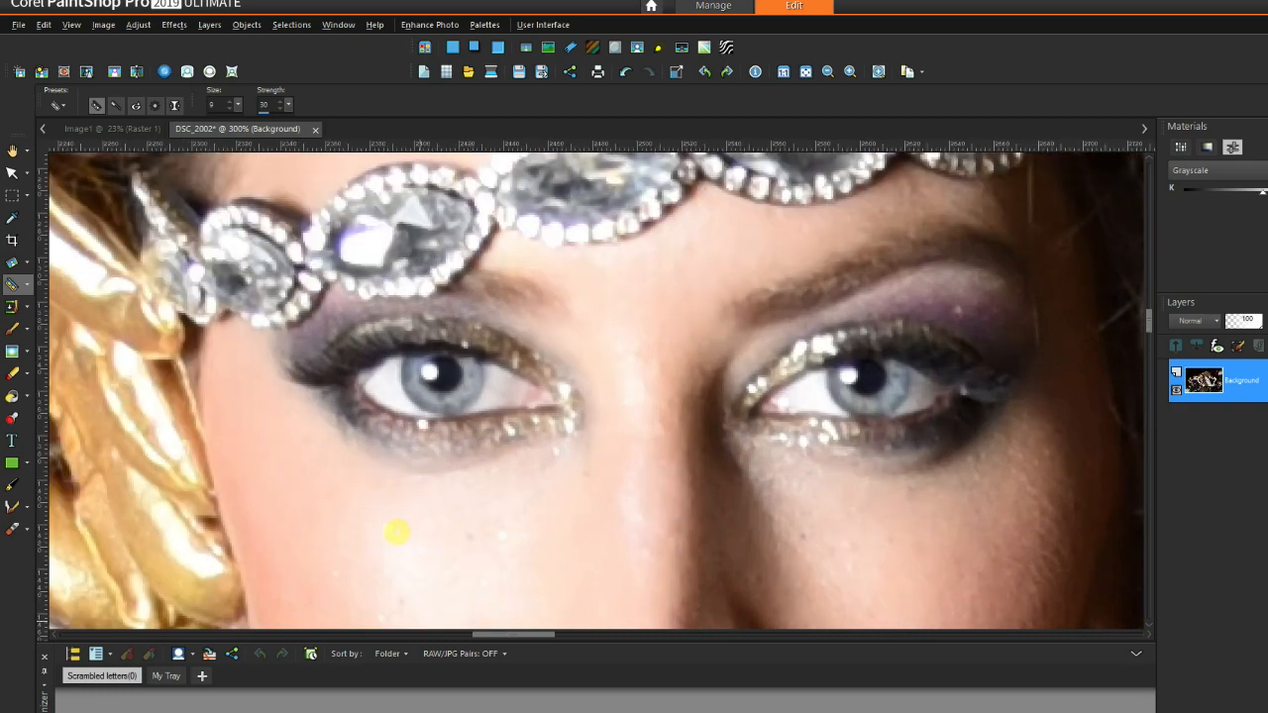
left_click_drag(1149, 311, 1150, 357)
scroll(952, 474, "down", 7)
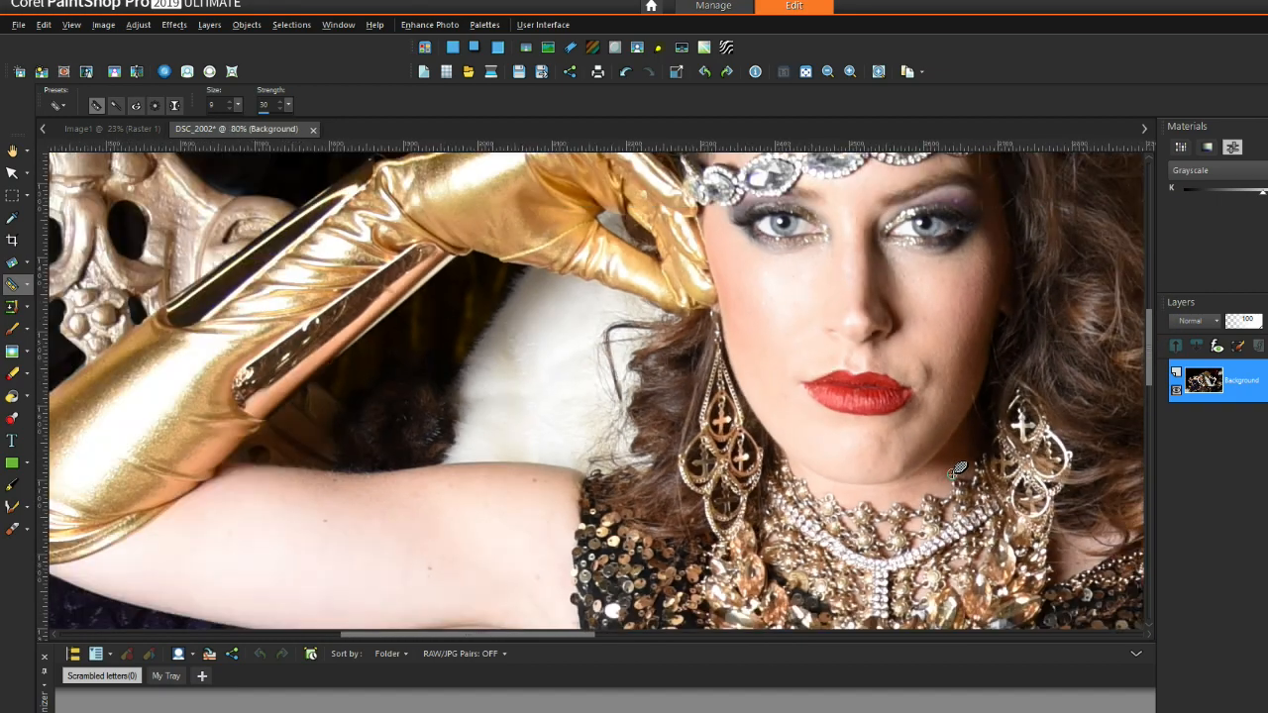
scroll(956, 473, "down", 4)
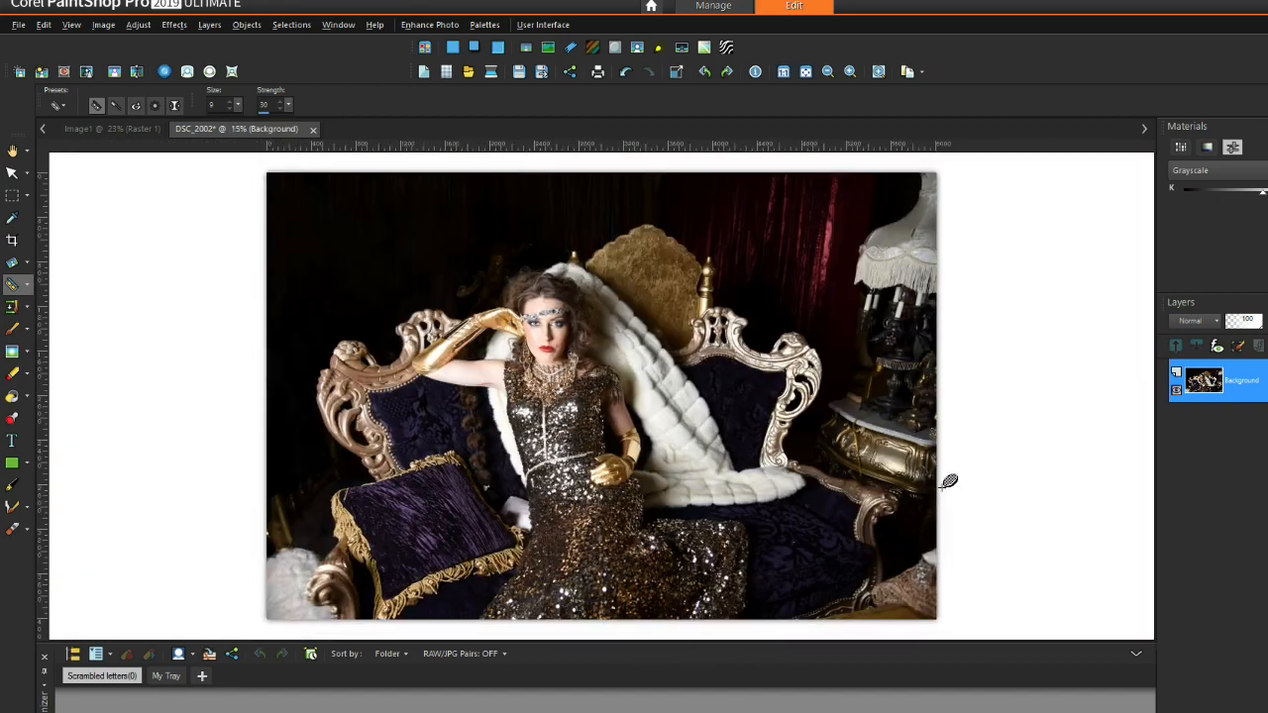
Step: Zoom to 300% on the hair edge to locate the bluish speck
scroll(640, 285, "up", 9)
left_click_drag(660, 634, 532, 635)
scroll(825, 452, "up", 1)
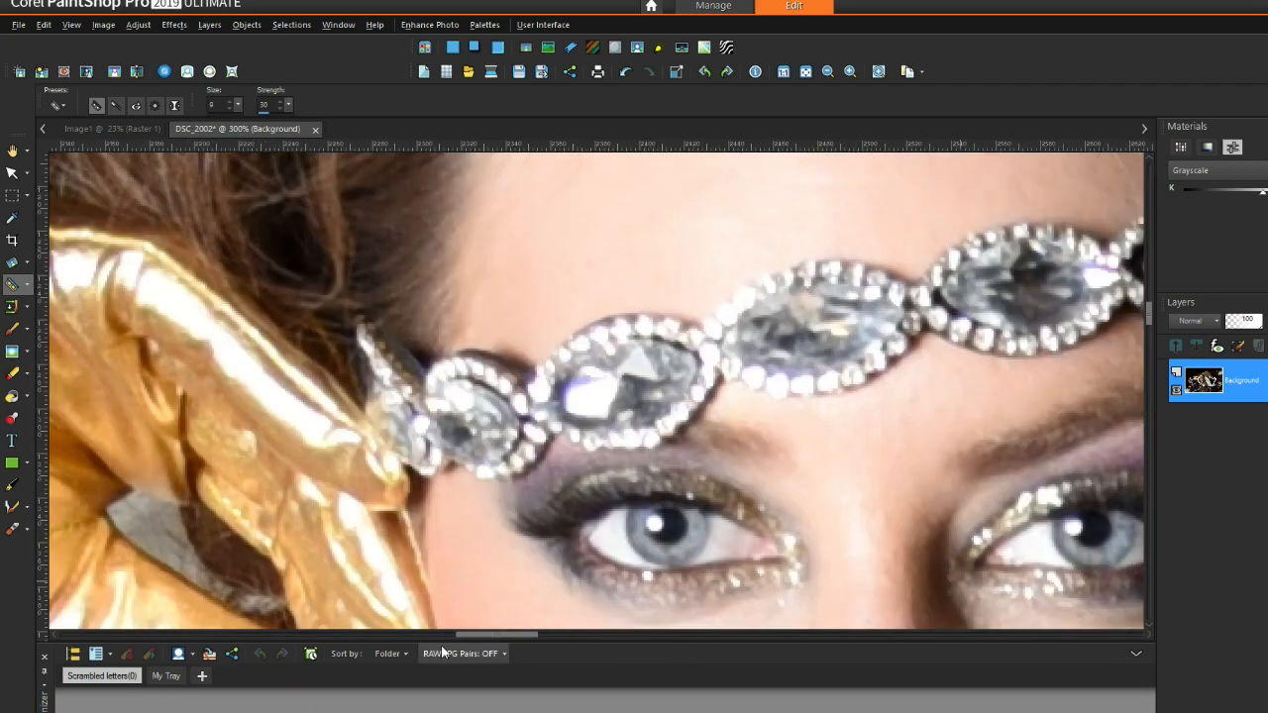
left_click_drag(467, 635, 520, 647)
left_click_drag(1150, 315, 1151, 346)
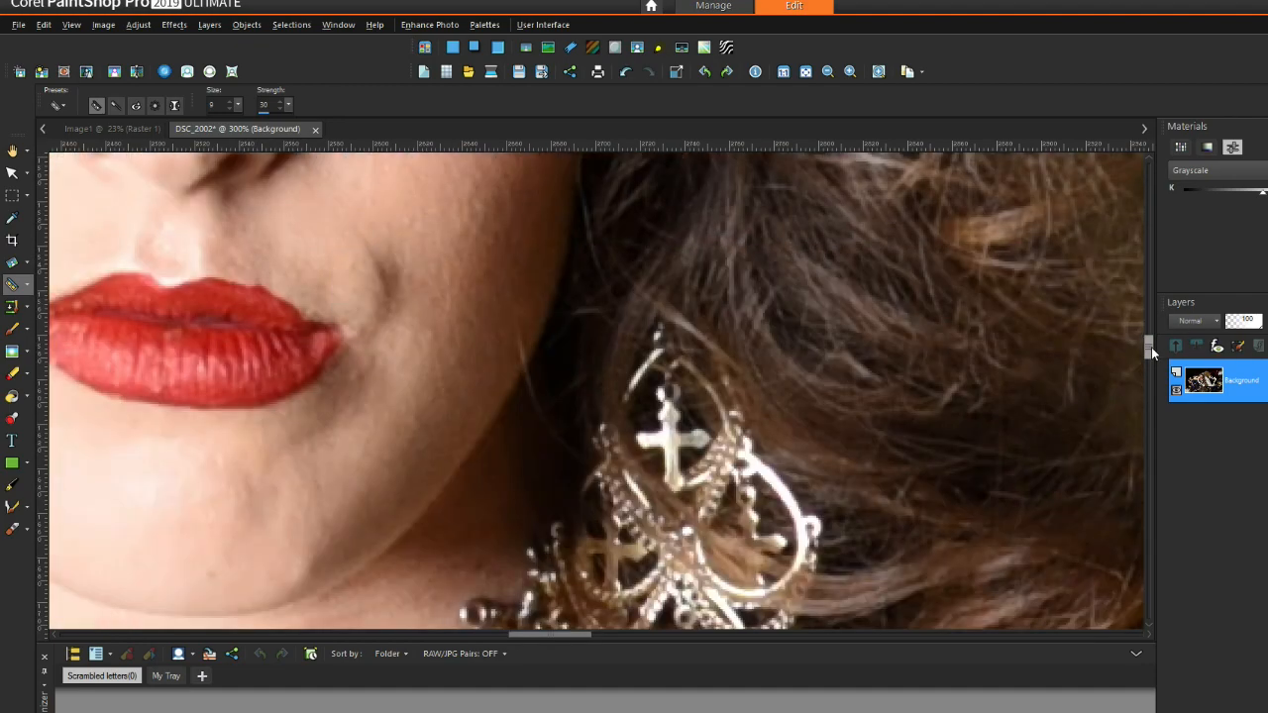
scroll(337, 563, "up", 2)
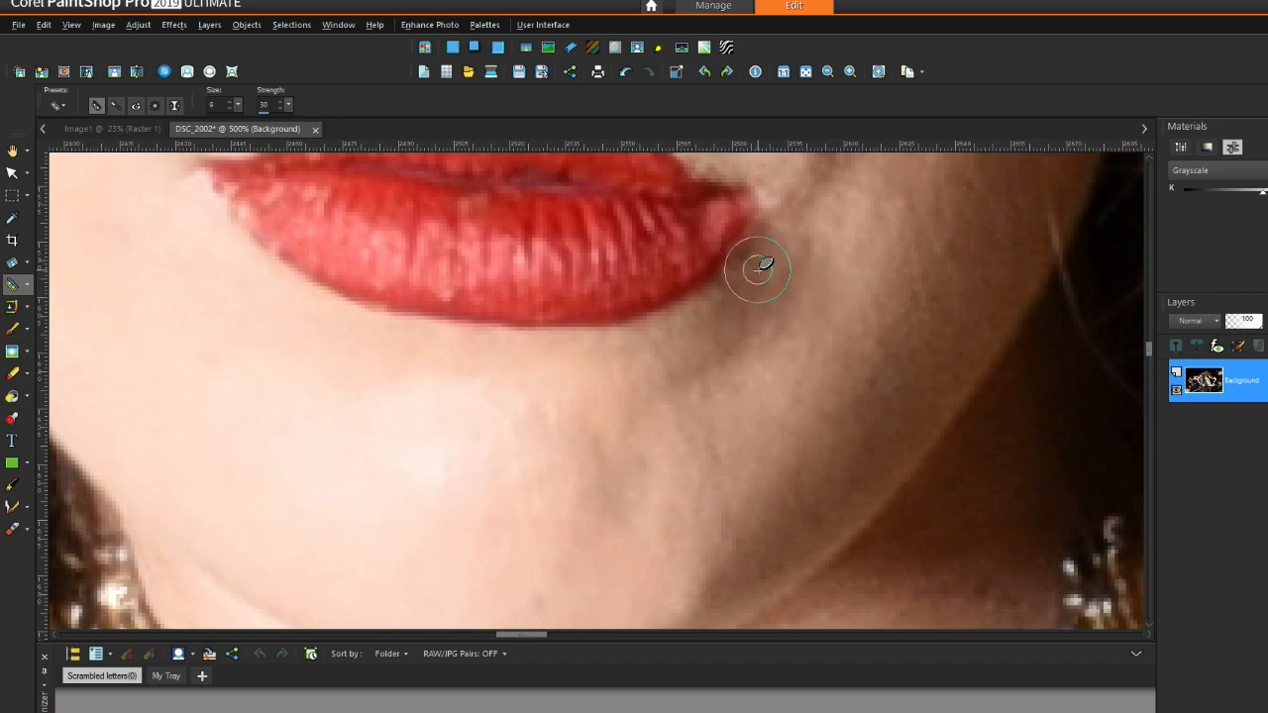
scroll(384, 424, "down", 7)
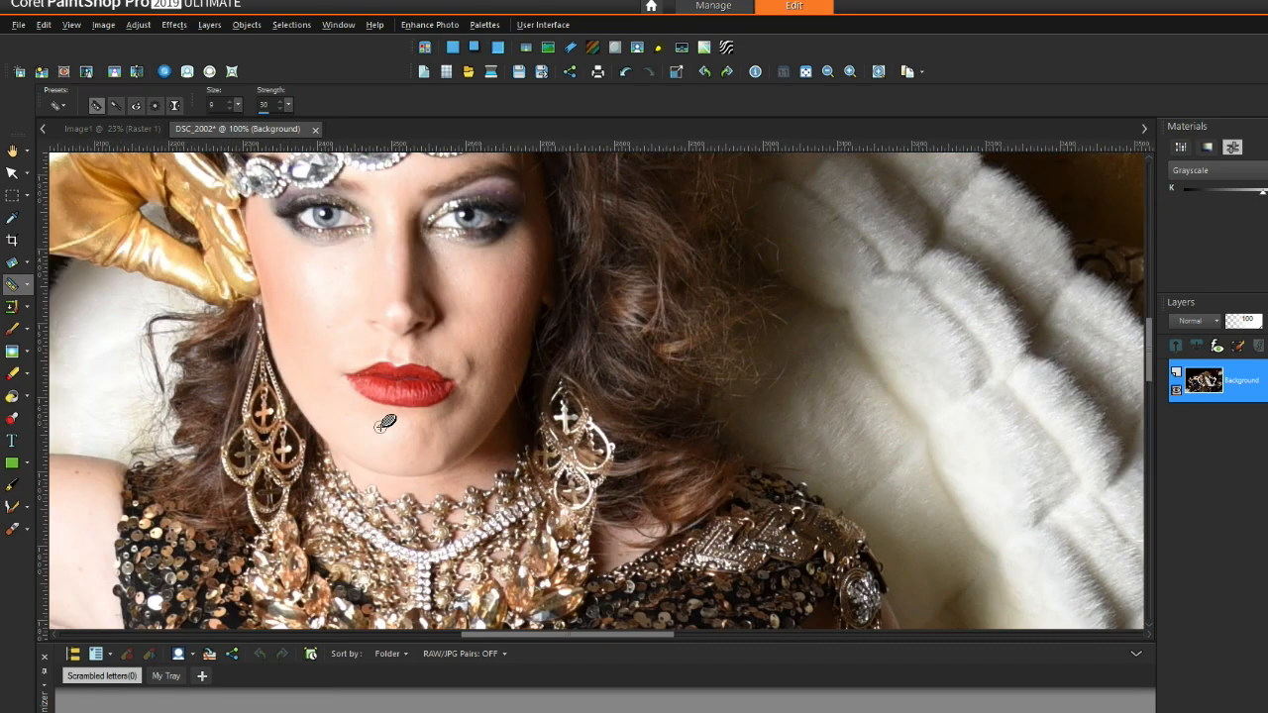
scroll(393, 452, "down", 1)
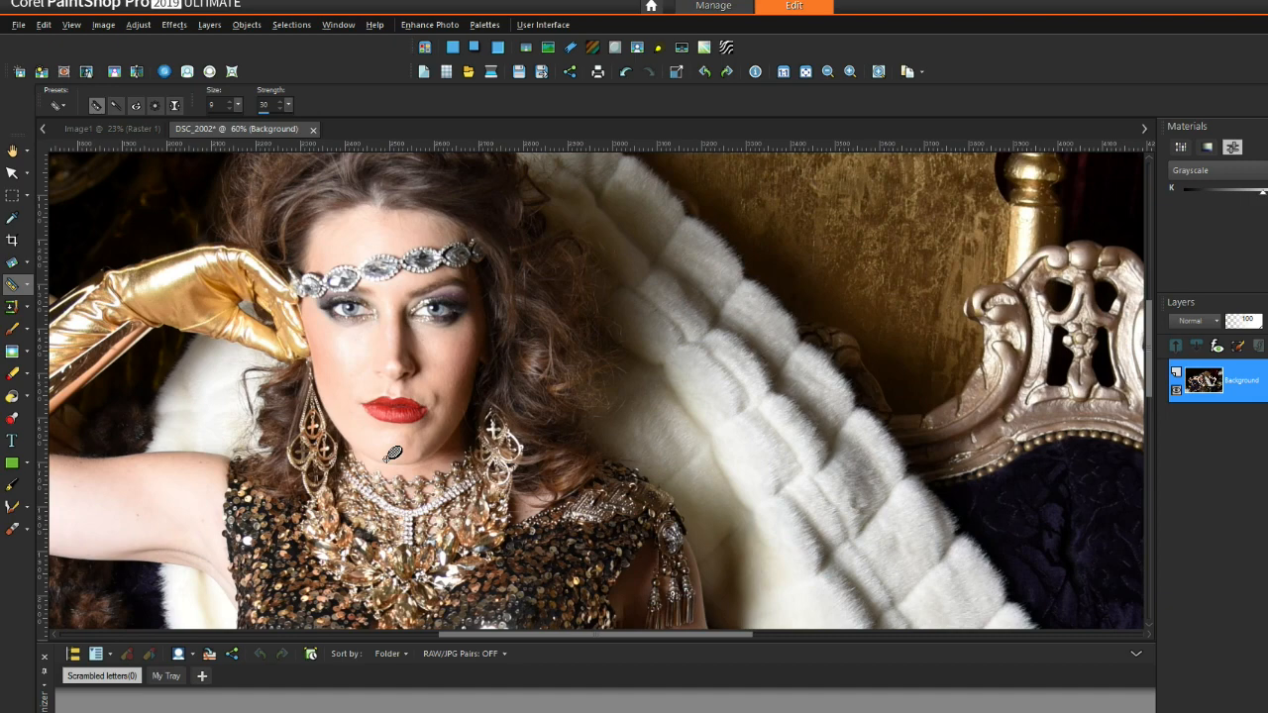
scroll(447, 309, "down", 1)
left_click_drag(737, 635, 627, 632)
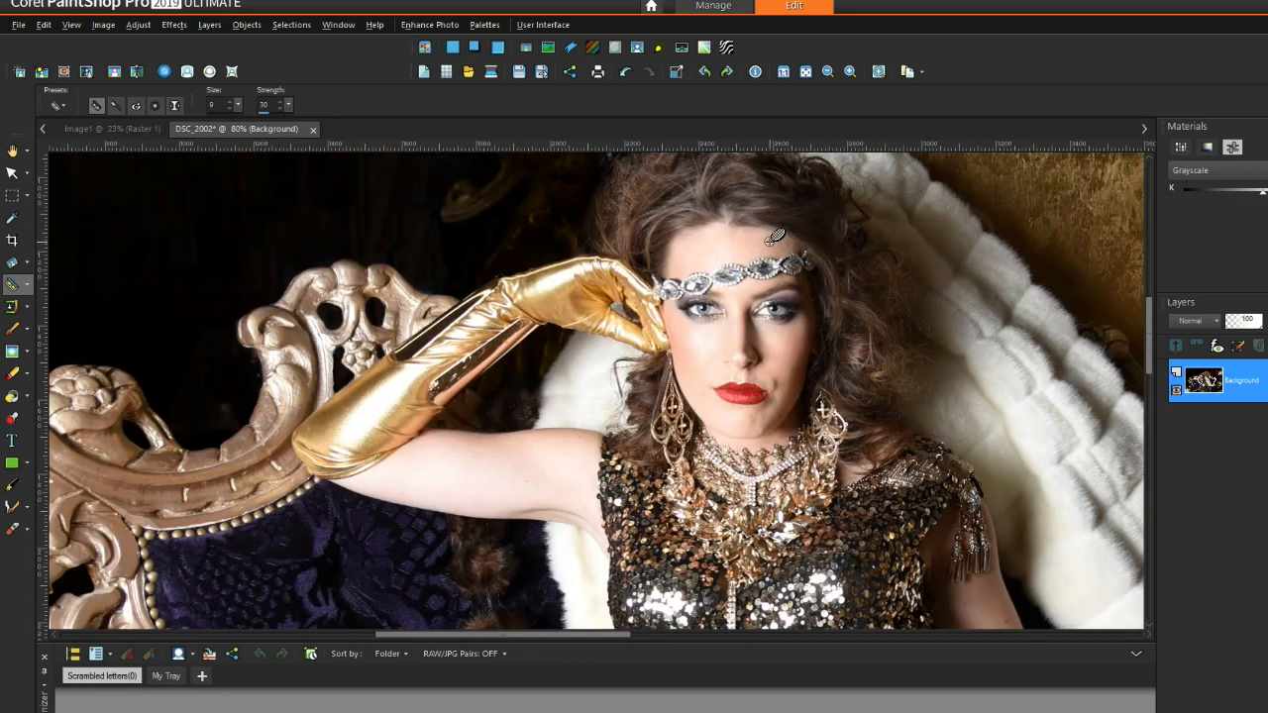
scroll(767, 243, "up", 4)
scroll(771, 240, "up", 2)
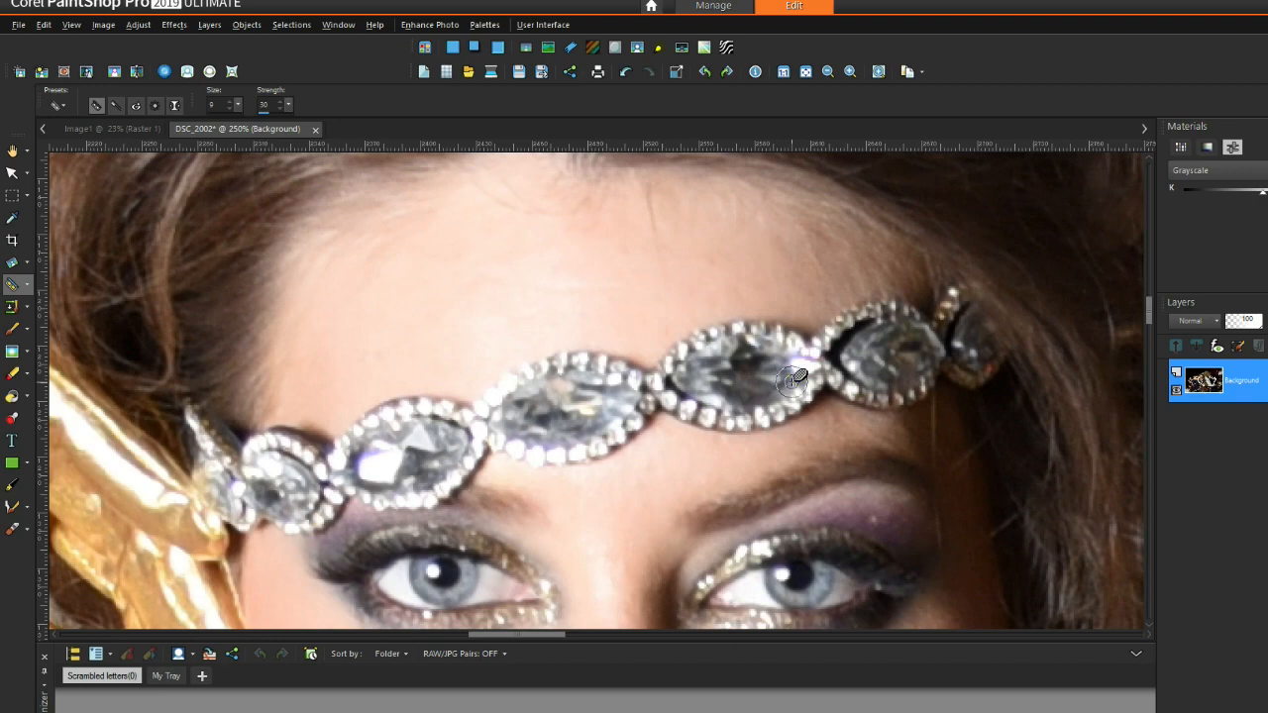
scroll(617, 262, "down", 4)
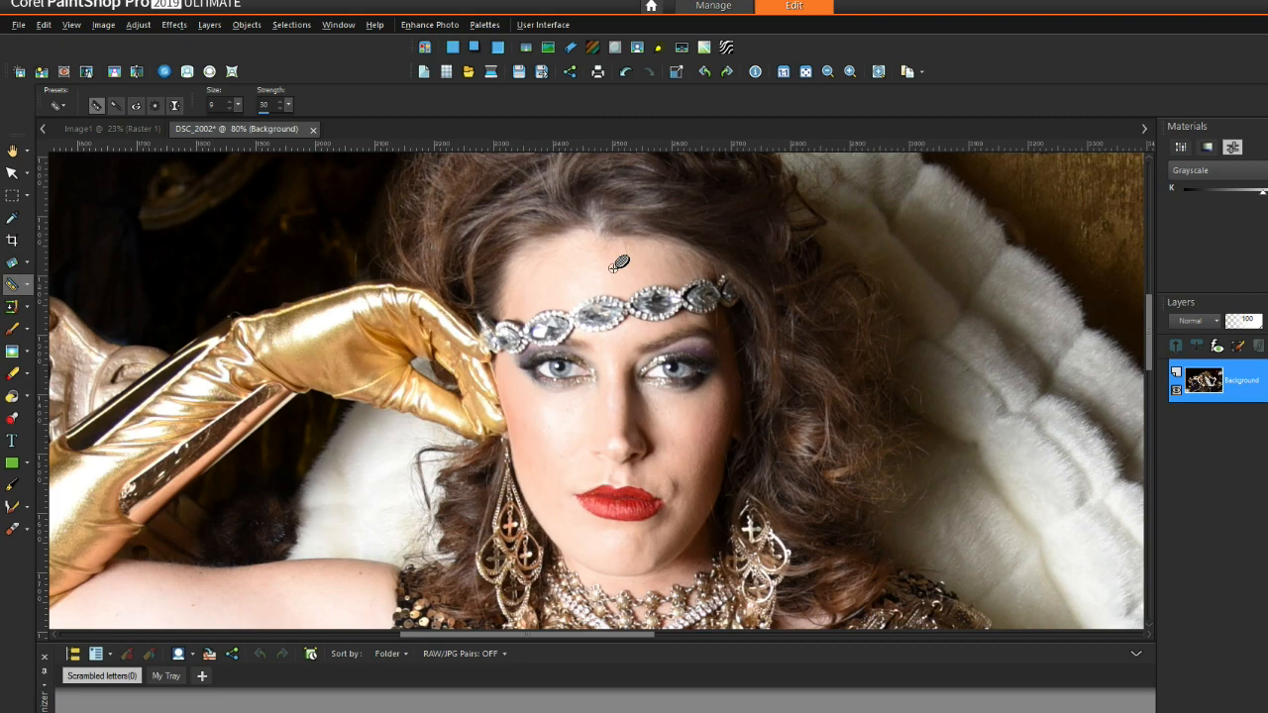
scroll(706, 359, "down", 5)
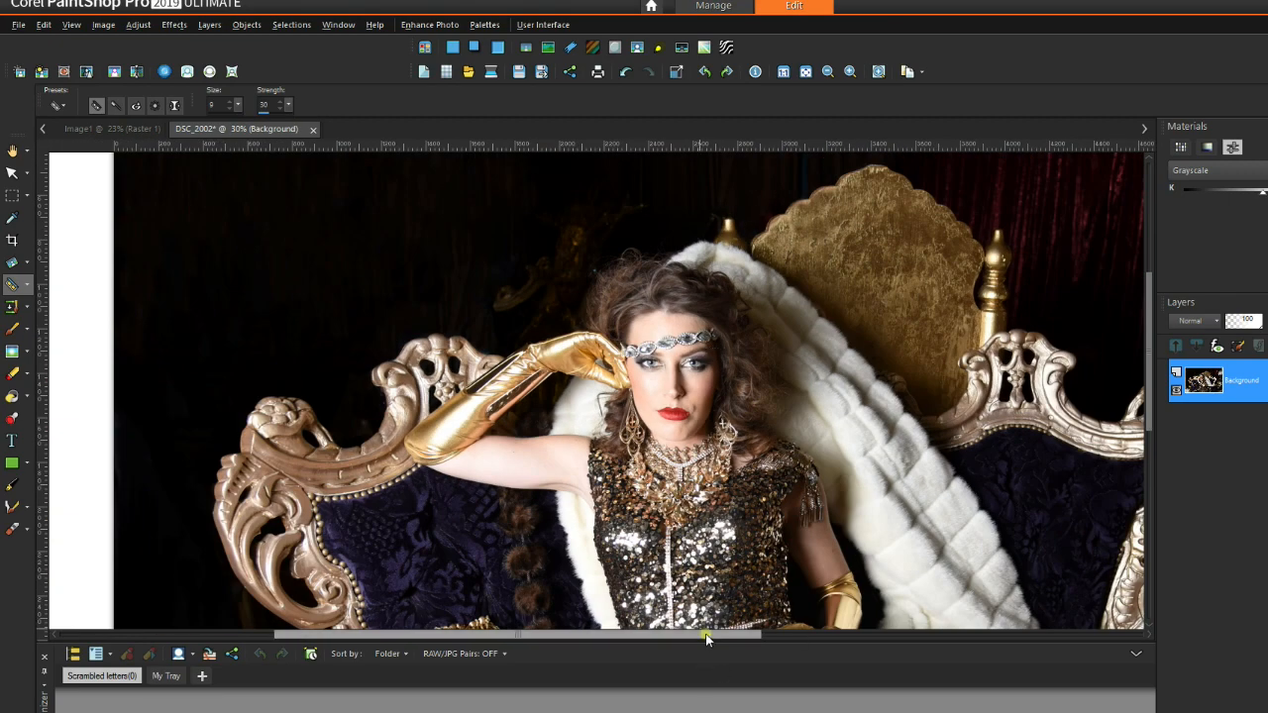
scroll(428, 175, "up", 5)
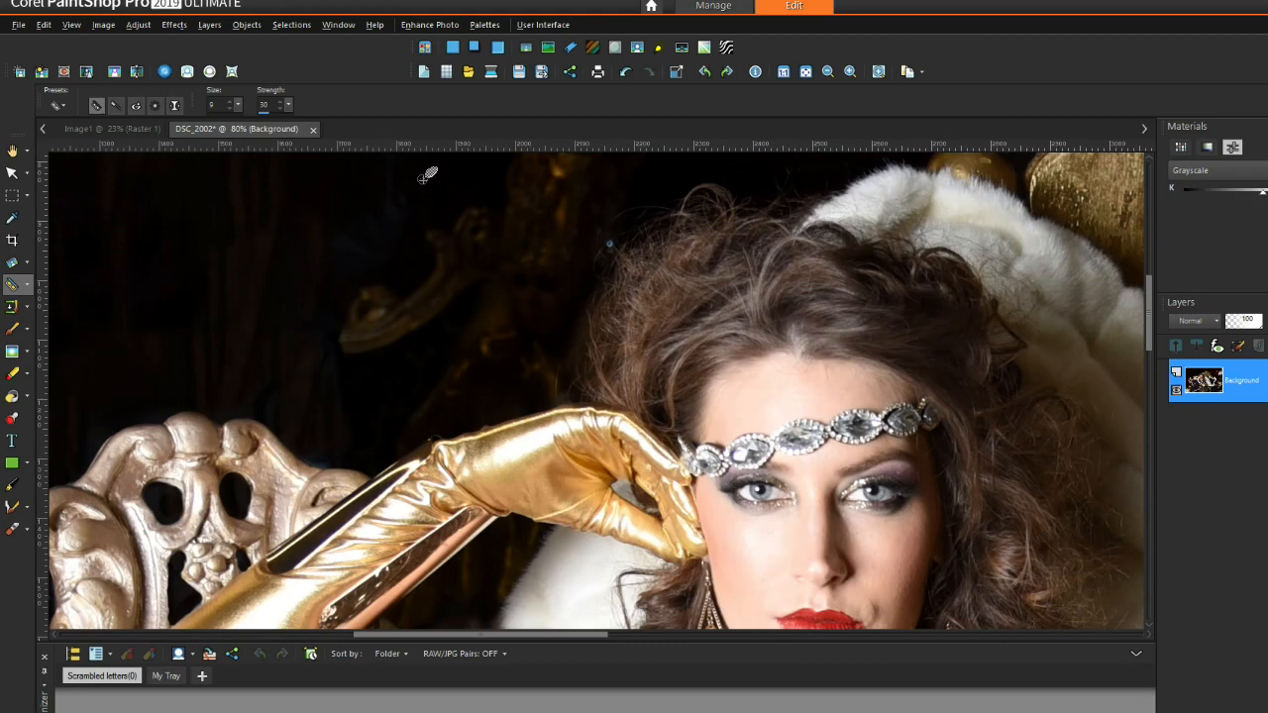
scroll(641, 263, "up", 5)
Step: Dab the bluish speck at the hair edge several times, then zoom out to check
left_click(673, 272)
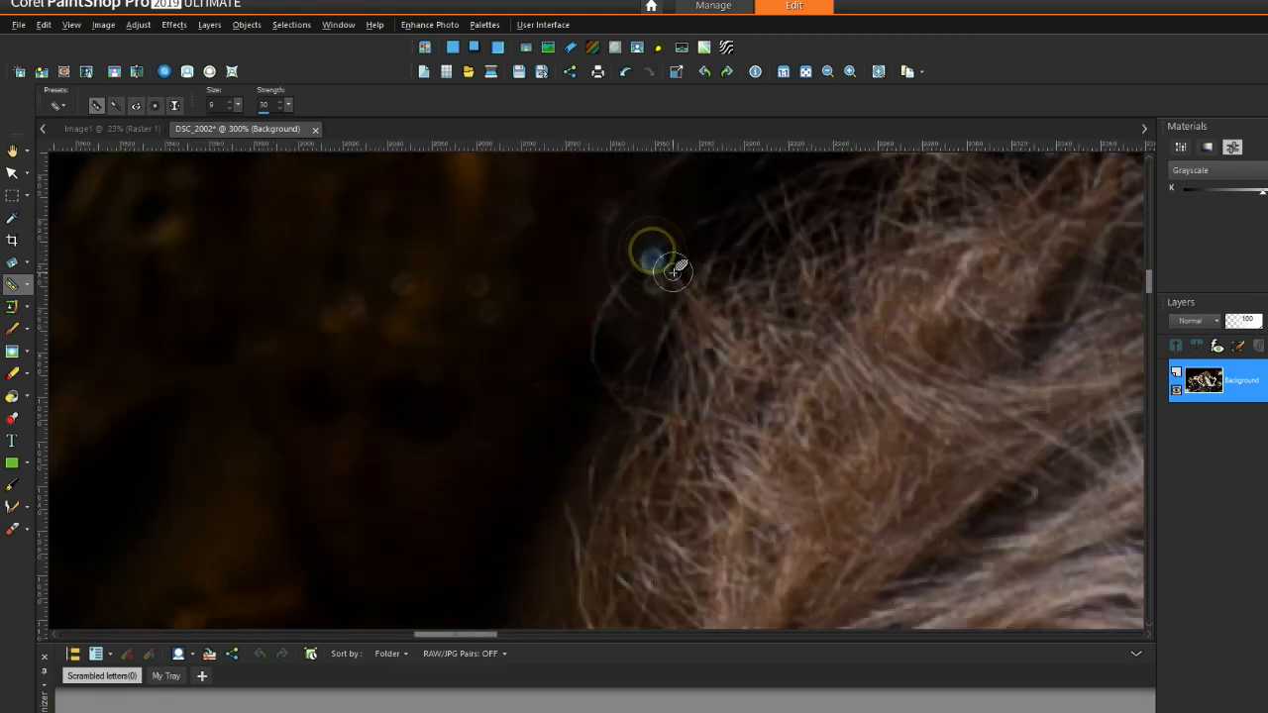
left_click(645, 271)
left_click(637, 268)
left_click(647, 276)
left_click(643, 258)
left_click(654, 241)
left_click(704, 207)
scroll(548, 263, "down", 7)
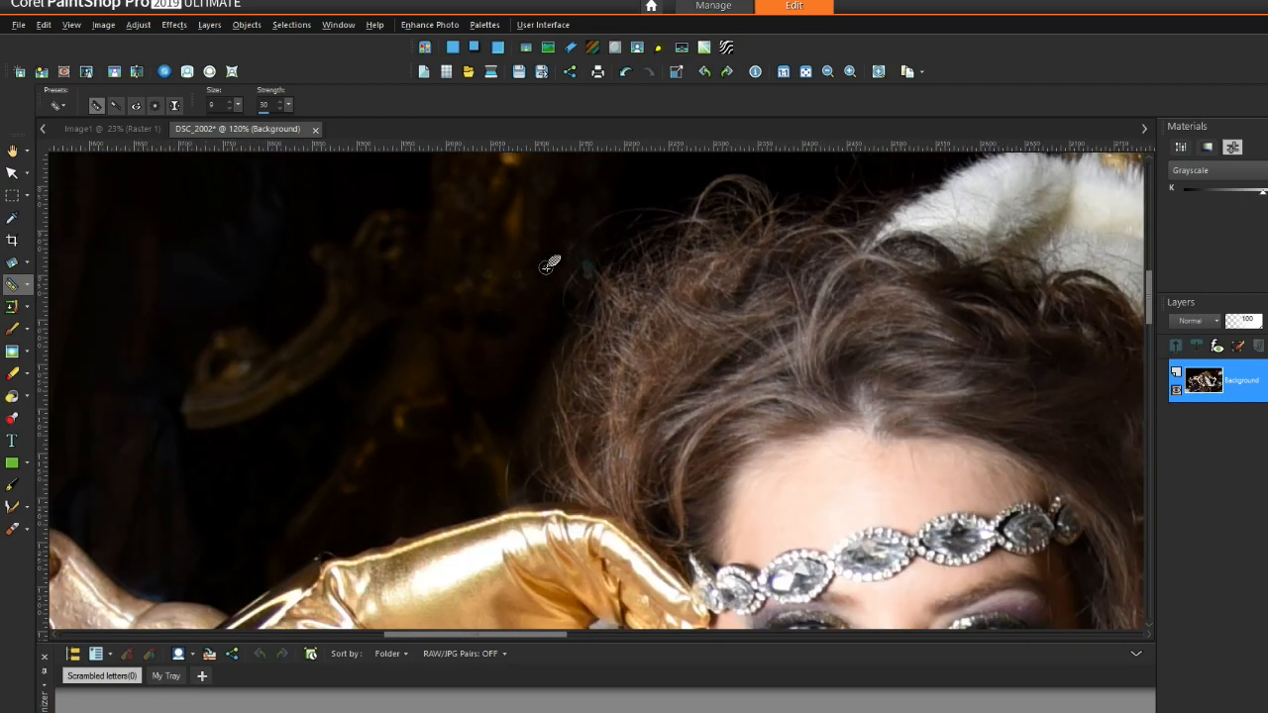
scroll(548, 264, "down", 3)
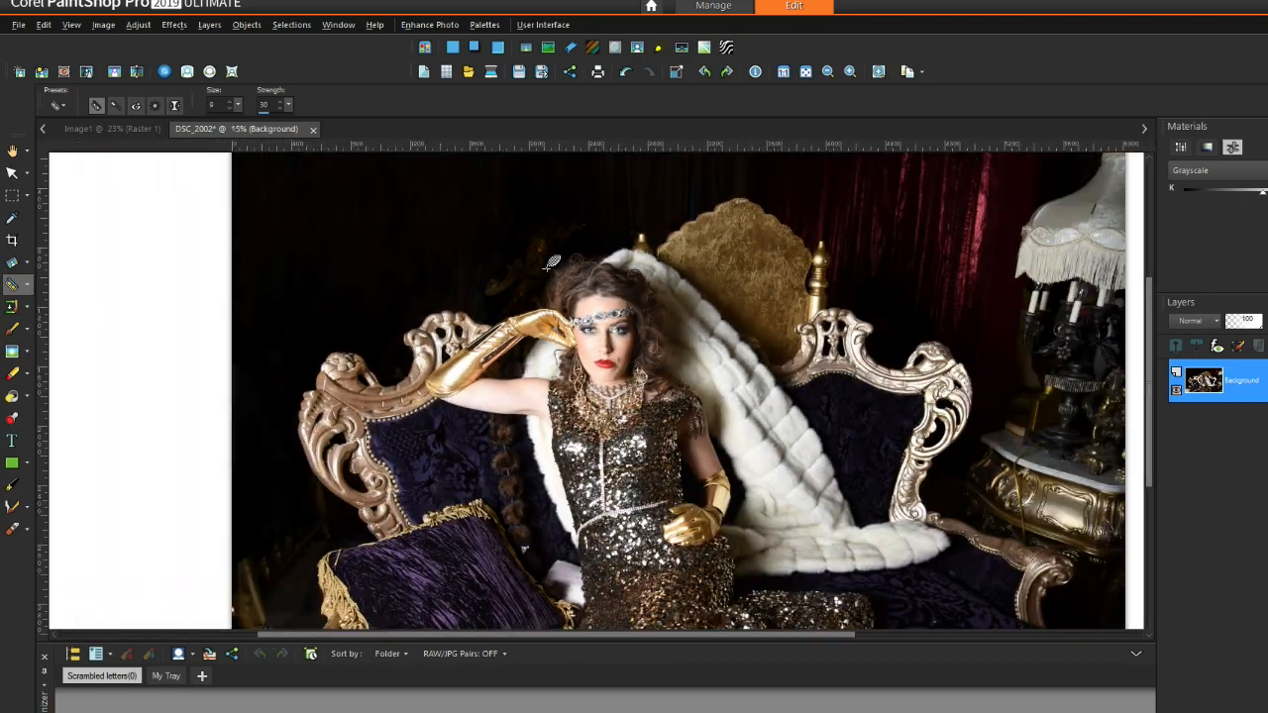
scroll(1030, 495, "up", 8)
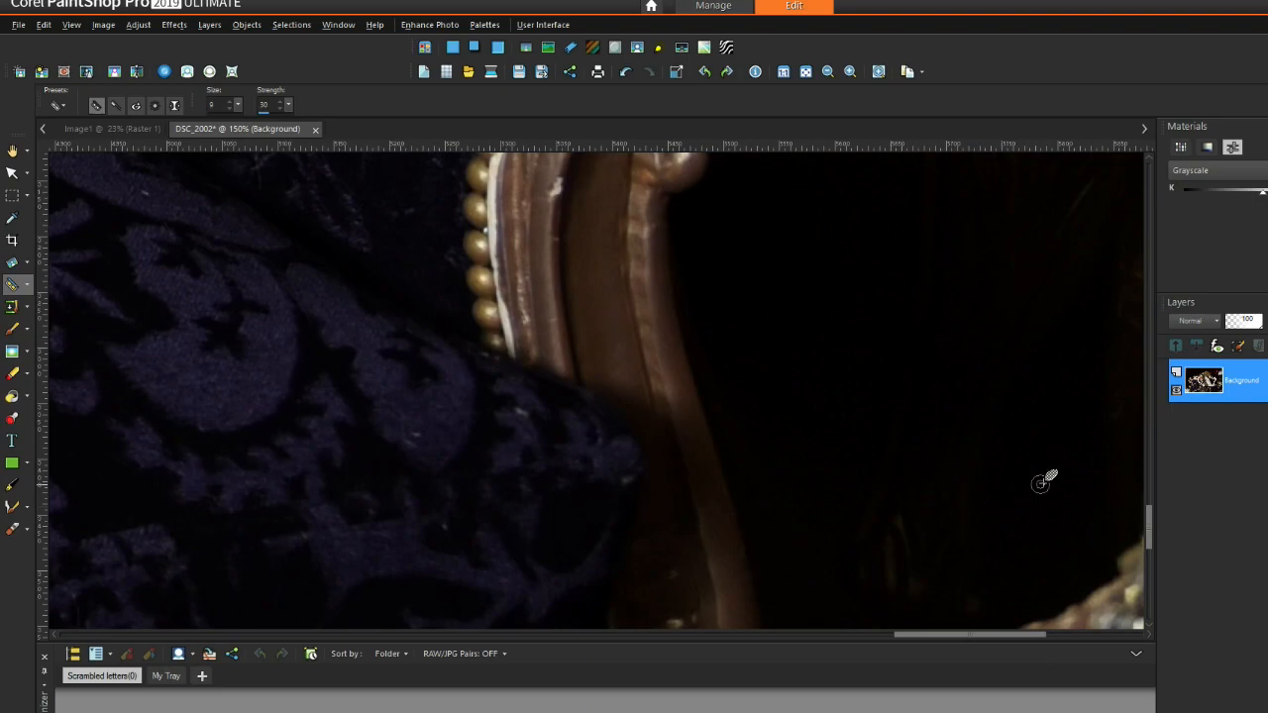
Step: Select the Clone brush from the cloning and removal tools
left_click_drag(931, 635, 461, 634)
scroll(616, 467, "down", 3)
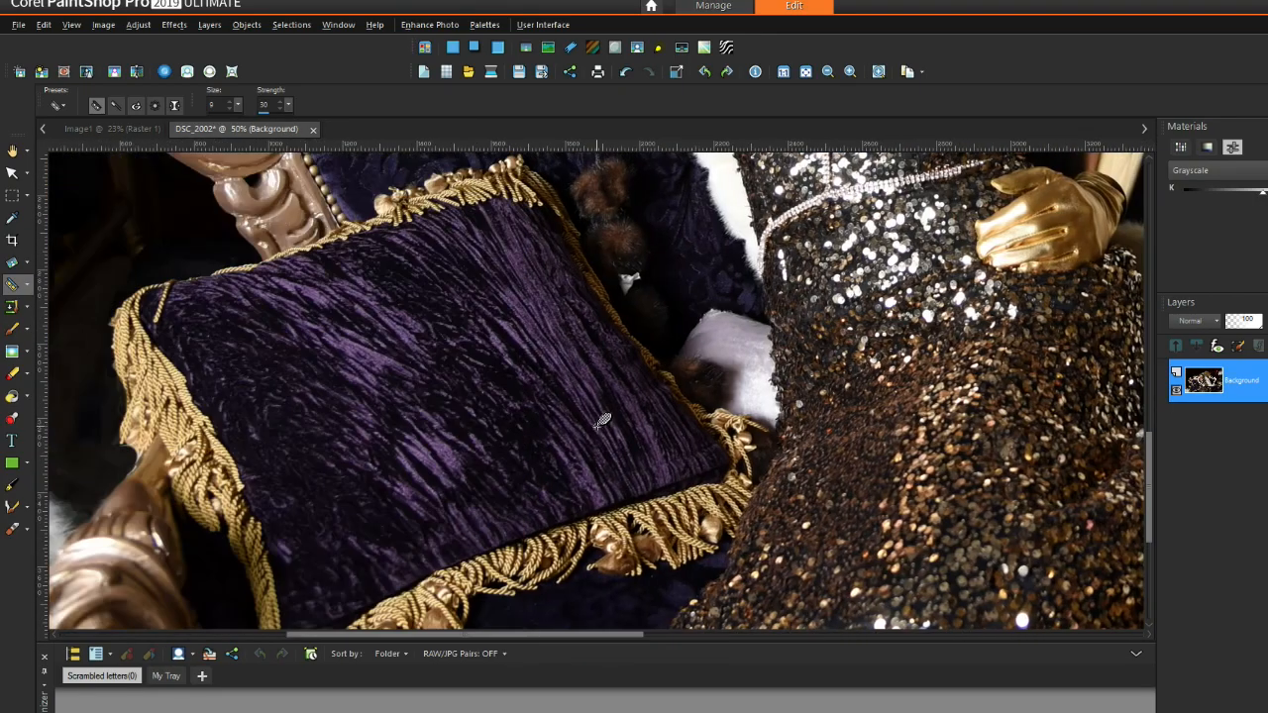
scroll(602, 420, "down", 2)
scroll(281, 439, "up", 4)
left_click(26, 313)
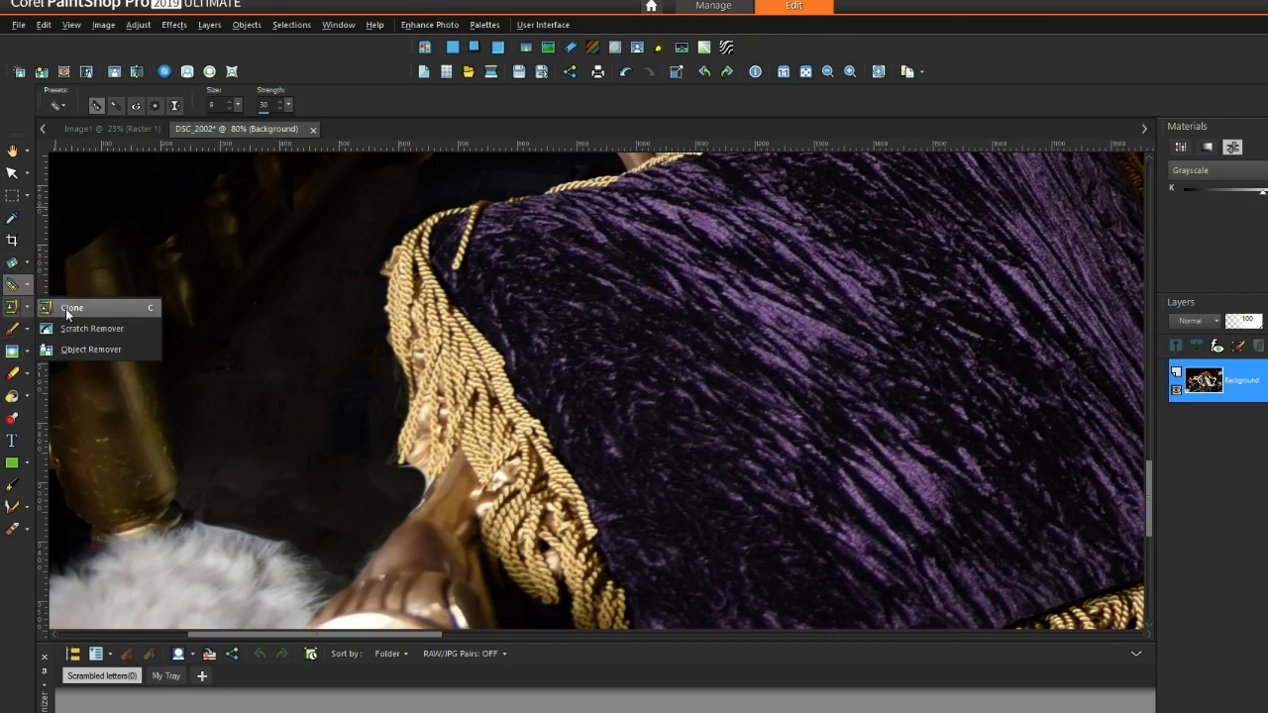
left_click(65, 308)
scroll(214, 404, "up", 3)
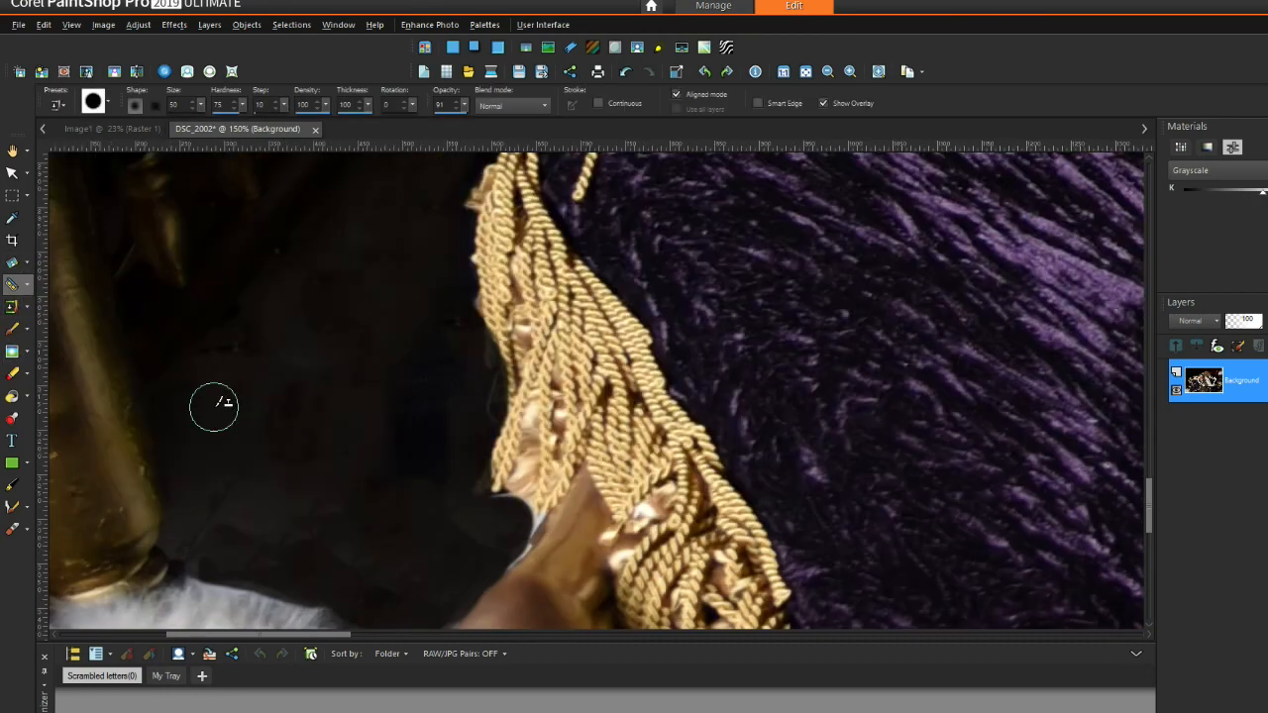
scroll(214, 404, "up", 1)
Step: Sample dark background and clone it over the distraction beside the cushion
right_click(215, 394)
mouse_move(298, 395)
left_mouse_down()
mouse_move(362, 405)
mouse_move(340, 462)
mouse_move(299, 444)
left_mouse_up()
right_click(280, 404)
left_click_drag(273, 313, 267, 275)
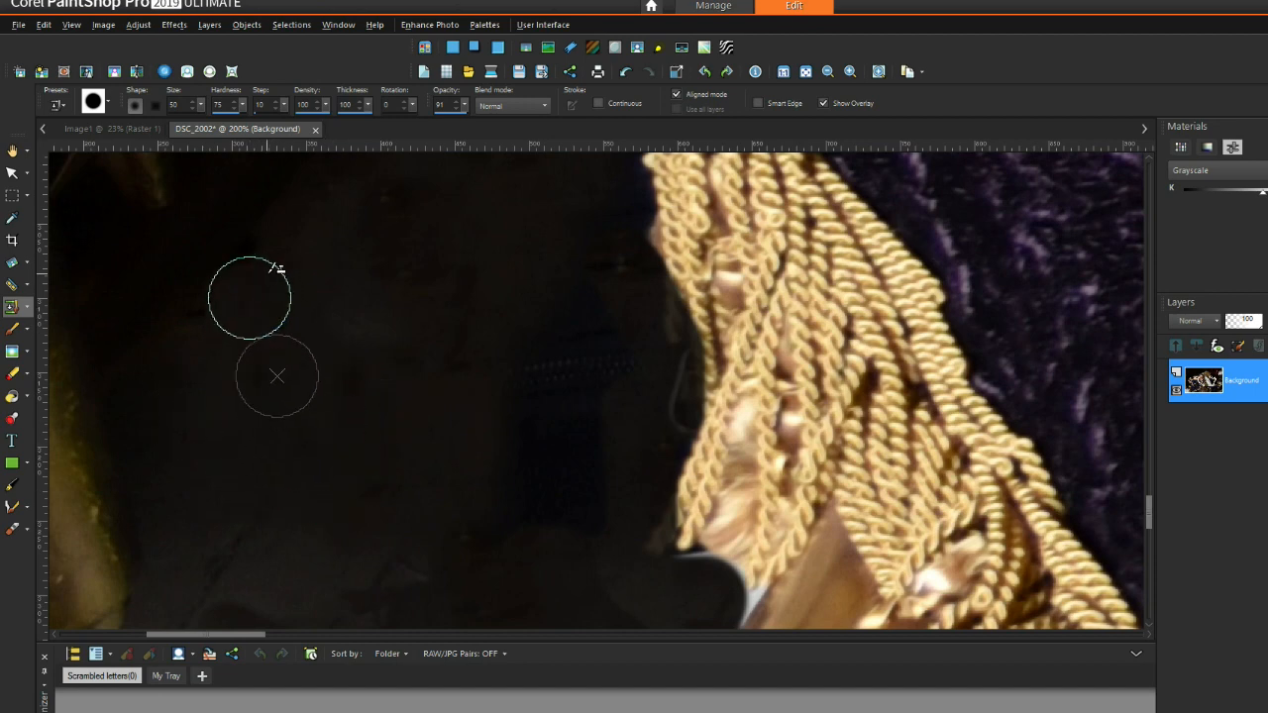
left_click_drag(191, 328, 295, 303)
right_click(194, 354)
right_click(268, 446)
mouse_move(366, 497)
left_mouse_down()
mouse_move(399, 506)
mouse_move(386, 474)
left_mouse_up()
right_click(253, 470)
right_click(363, 496)
mouse_move(356, 410)
left_mouse_down()
mouse_move(411, 374)
mouse_move(466, 300)
left_mouse_up()
right_click(353, 390)
left_click_drag(378, 298, 387, 198)
Step: Smooth the bluish dark area left of the gold fringe and remove the dark smudge
right_click(378, 351)
mouse_move(512, 524)
left_mouse_down()
mouse_move(578, 512)
mouse_move(560, 438)
left_mouse_up()
right_click(419, 464)
right_click(446, 363)
left_click_drag(554, 296, 585, 343)
right_click(454, 318)
left_click_drag(572, 408, 460, 537)
right_click(501, 418)
left_click_drag(533, 327, 443, 280)
right_click(504, 358)
left_click(603, 270)
right_click(386, 365)
left_click_drag(369, 325, 367, 222)
left_click_drag(264, 280, 284, 239)
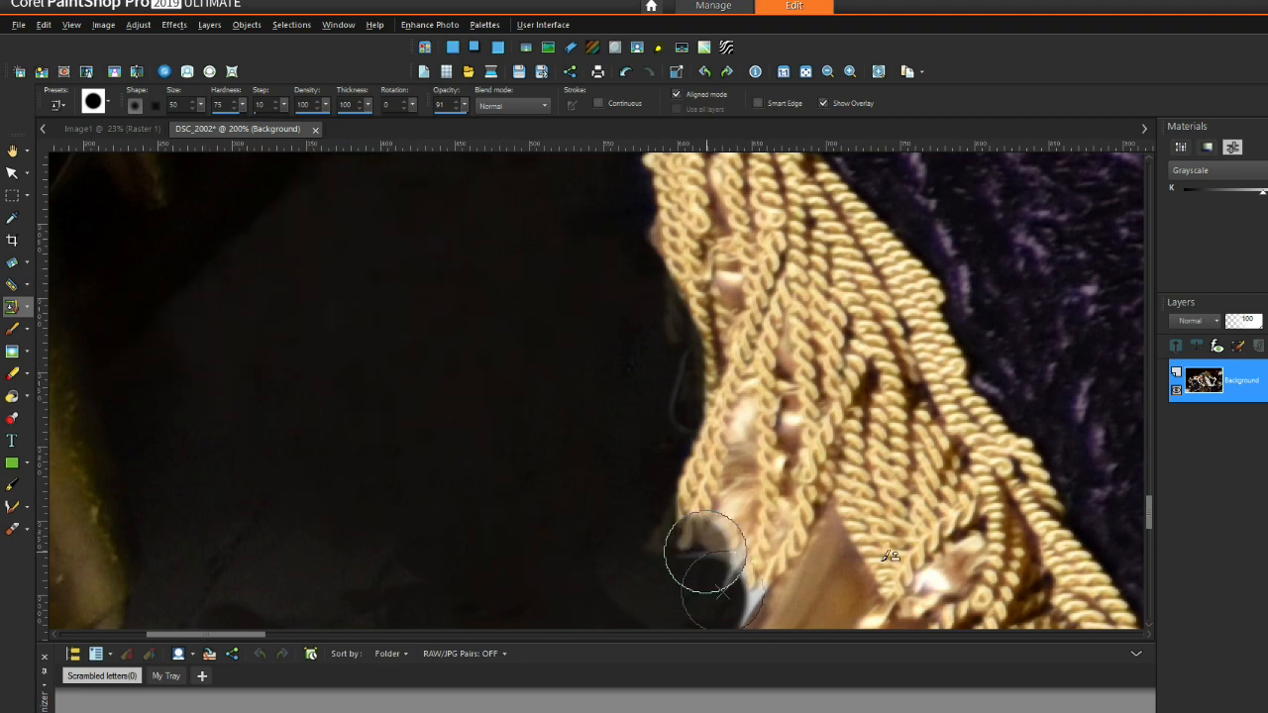
Step: Dab cloned dark background over the scattered dark patches below the fringe
left_click_drag(1151, 520, 1152, 540)
scroll(471, 260, "up", 1)
right_click(263, 237)
left_click(351, 376)
right_click(292, 268)
mouse_move(178, 353)
left_mouse_down()
mouse_move(204, 337)
mouse_move(208, 290)
left_mouse_up()
right_click(208, 289)
left_click(359, 439)
right_click(187, 283)
left_click(225, 404)
right_click(221, 292)
left_click_drag(221, 425, 165, 424)
right_click(145, 343)
left_click(377, 462)
right_click(244, 366)
left_click(292, 443)
right_click(209, 296)
left_click(434, 483)
left_click(510, 491)
left_click(459, 507)
left_click_drag(439, 501, 456, 512)
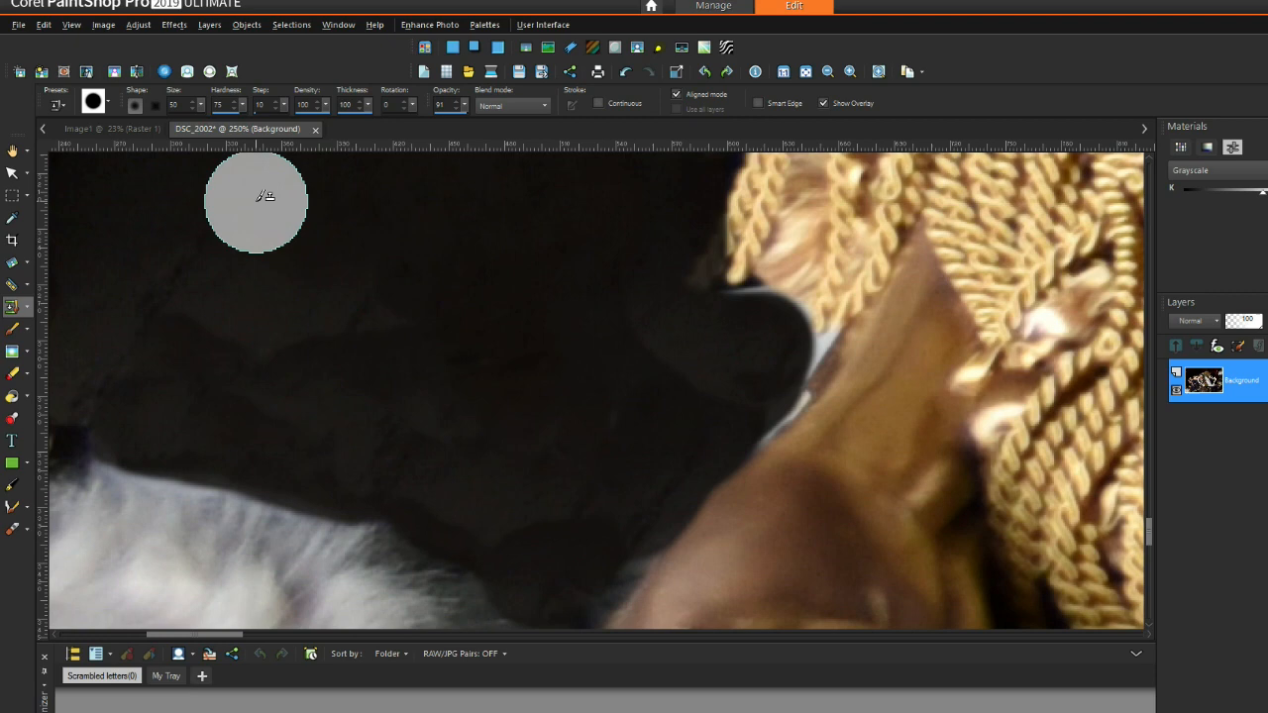
Step: Resample and keep smoothing the remaining lower dark background with cloned texture
scroll(605, 343, "down", 1)
right_click(297, 237)
left_click(297, 287)
right_click(257, 262)
left_click(568, 492)
left_click(513, 484)
right_click(456, 389)
left_click(442, 456)
scroll(475, 337, "down", 2)
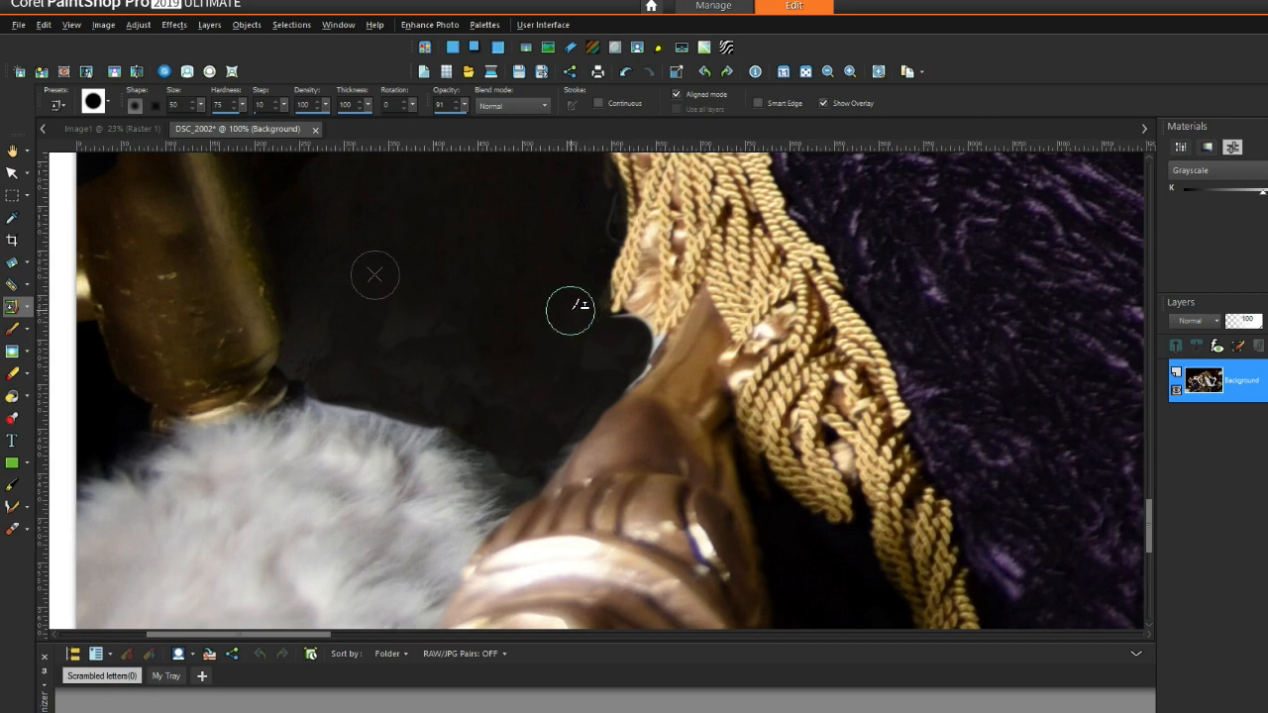
scroll(572, 306, "down", 1)
right_click(424, 317)
left_click_drag(457, 371, 482, 372)
scroll(513, 327, "down", 3)
scroll(515, 326, "up", 4)
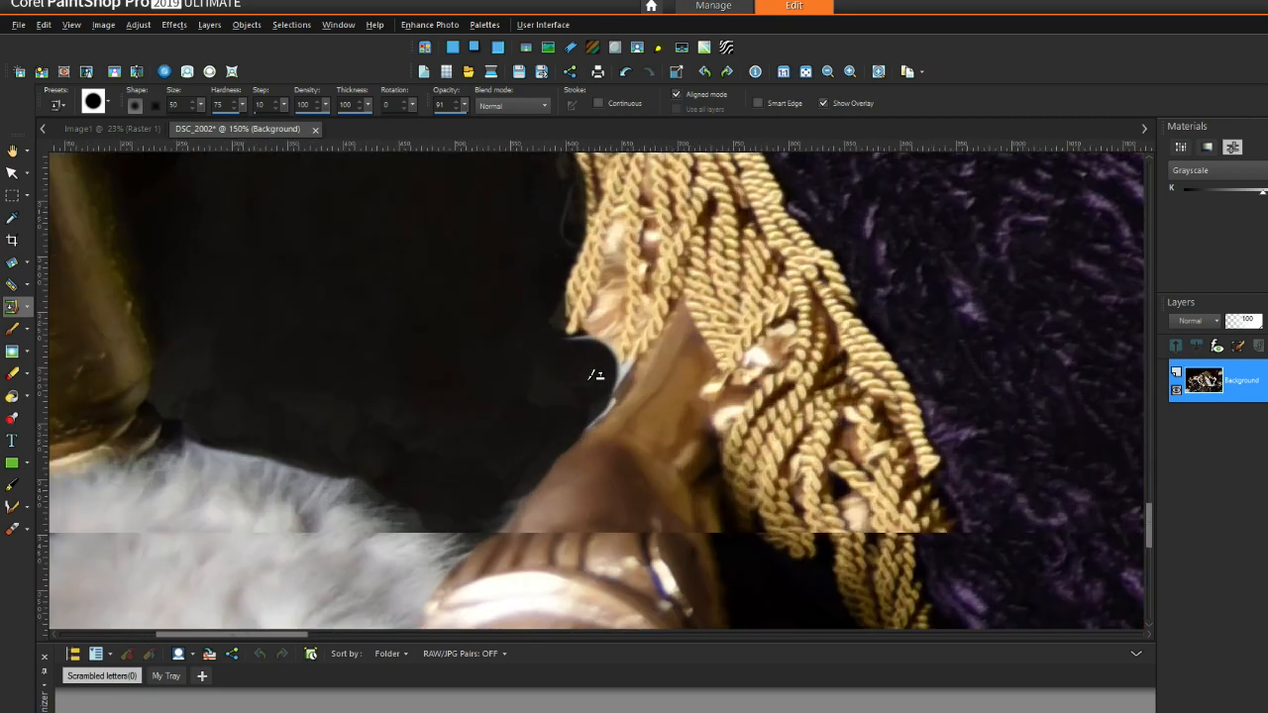
Step: Clean the dark background along the fringe edge and the wood's dark edge
mouse_move(565, 354)
left_mouse_down()
mouse_move(605, 359)
mouse_move(563, 432)
mouse_move(510, 343)
left_mouse_up()
right_click(499, 346)
mouse_move(522, 448)
left_mouse_down()
mouse_move(518, 472)
mouse_move(530, 447)
left_mouse_up()
scroll(473, 363, "down", 6)
scroll(479, 362, "down", 2)
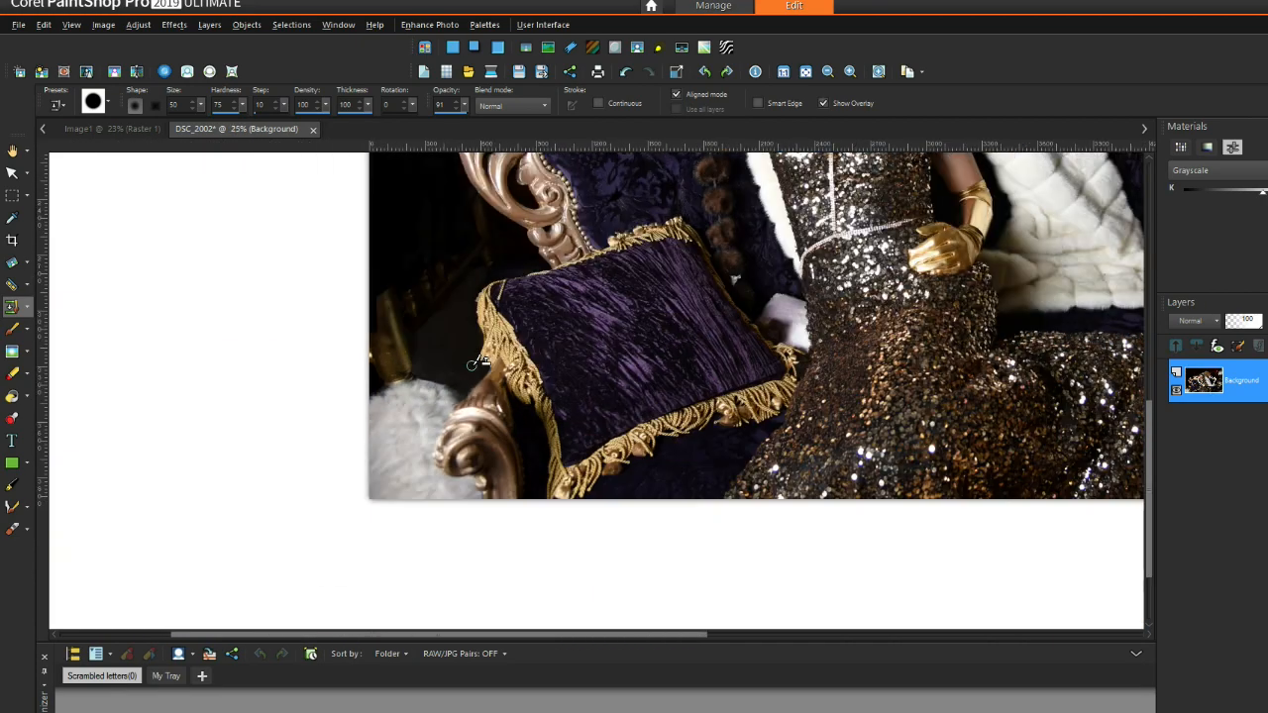
scroll(839, 278, "up", 6)
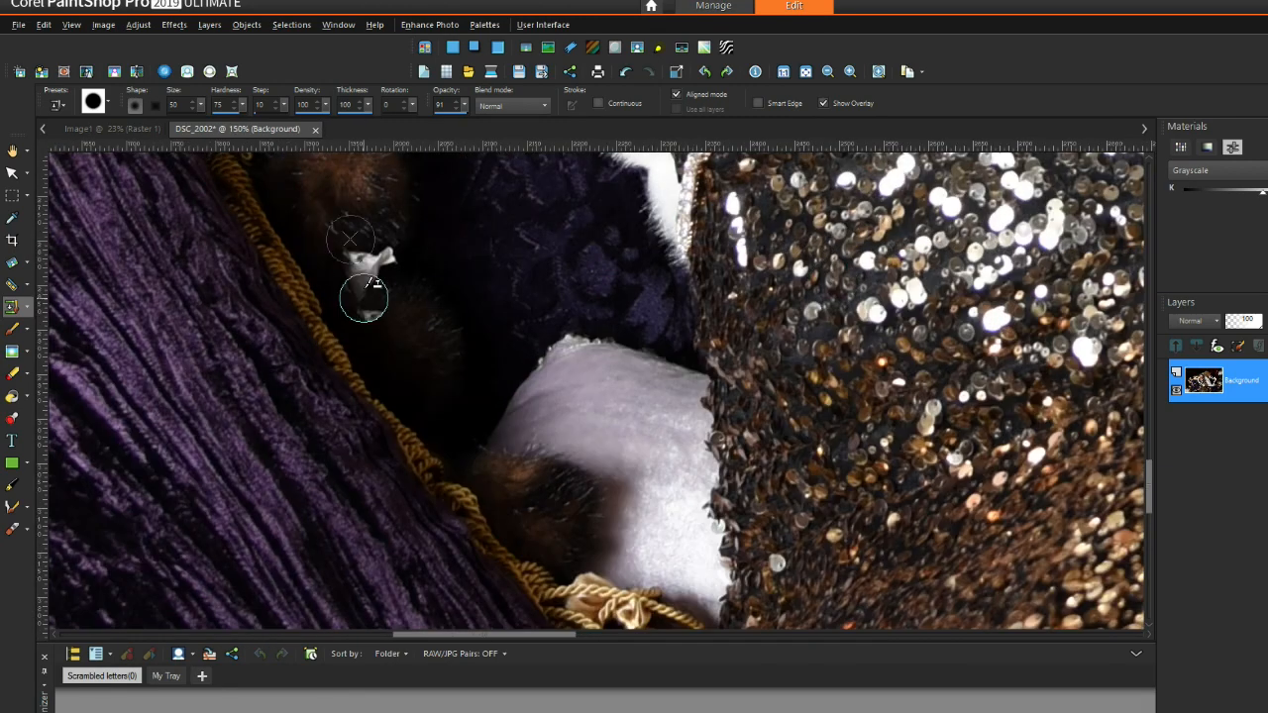
scroll(363, 297, "up", 3)
Step: Sample the dark fur and clone it over the white lace
right_click(452, 325)
mouse_move(390, 229)
left_mouse_down()
mouse_move(387, 213)
mouse_move(382, 257)
mouse_move(355, 228)
left_mouse_up()
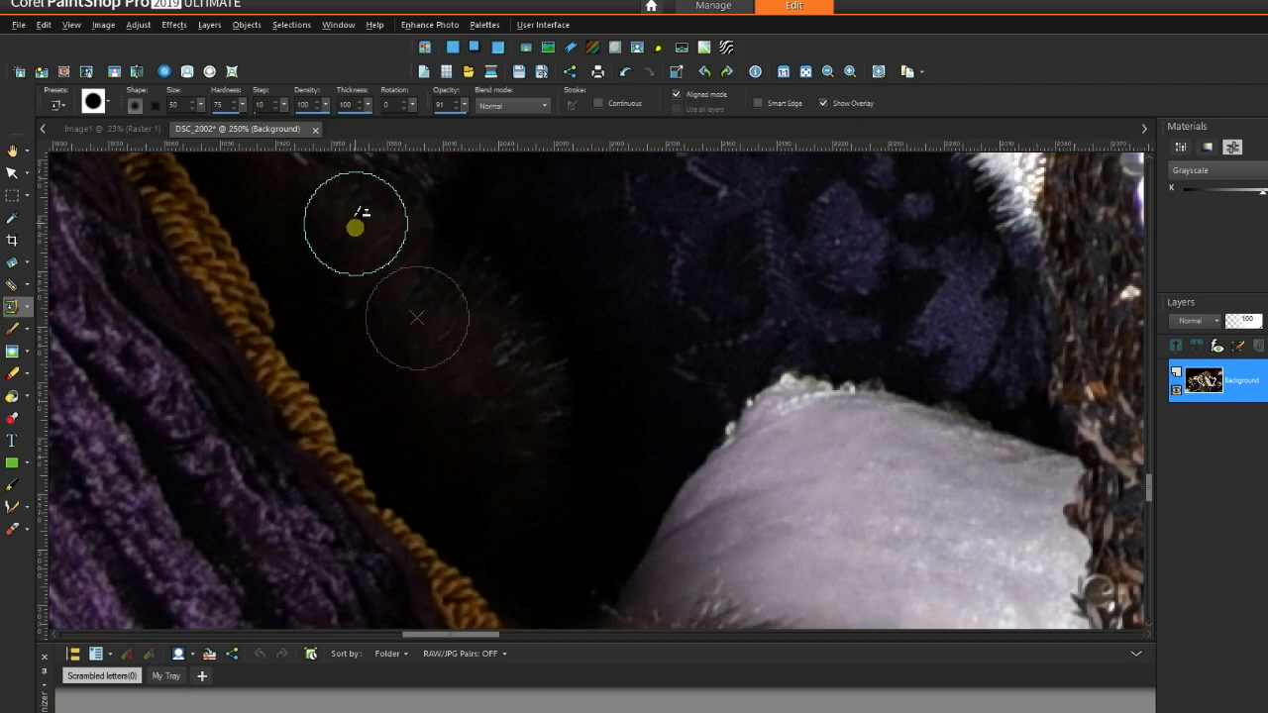
scroll(518, 232, "down", 5)
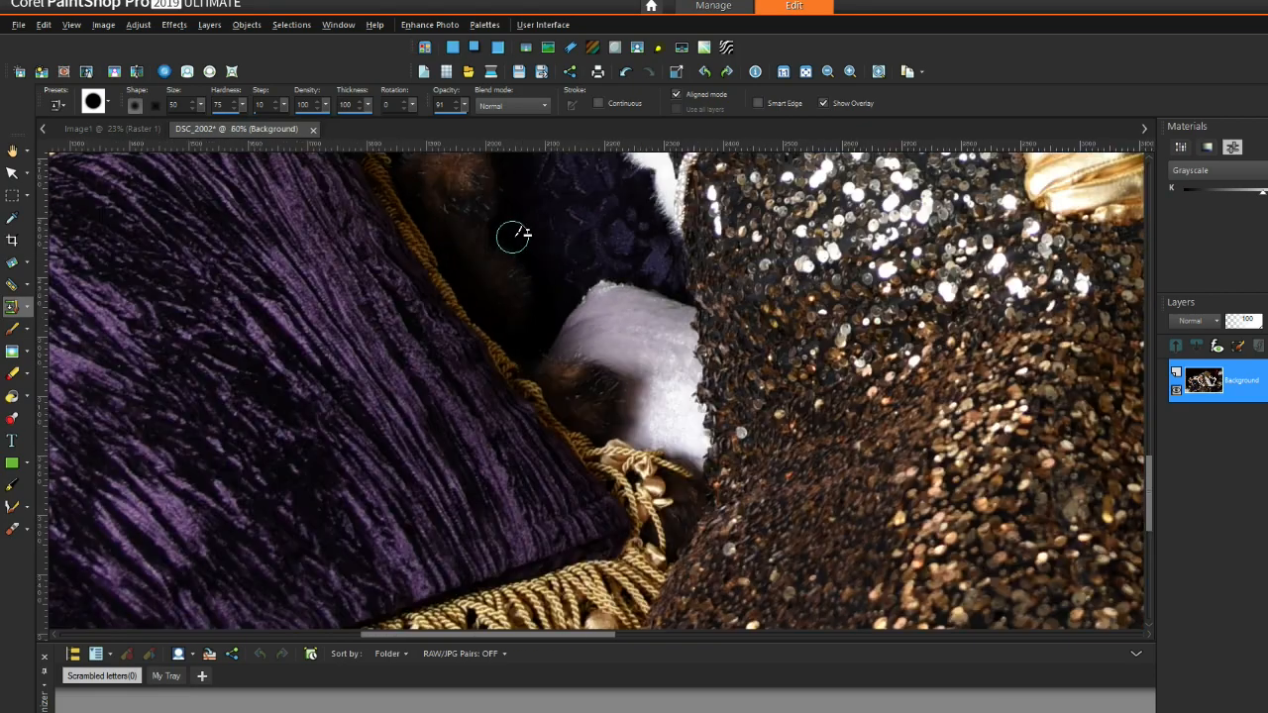
scroll(515, 236, "down", 4)
scroll(1033, 241, "up", 6)
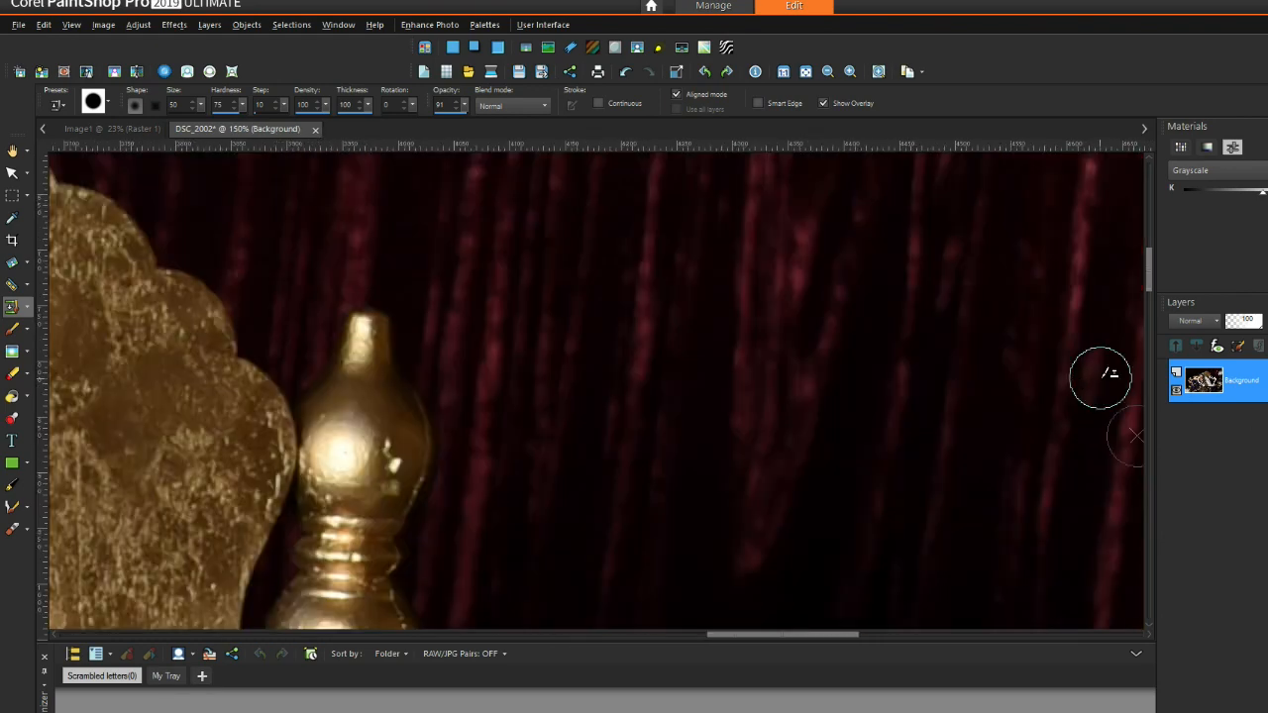
Step: Clone dark background beside the lamp's right bulb, then undo the bad stroke
scroll(713, 404, "down", 5)
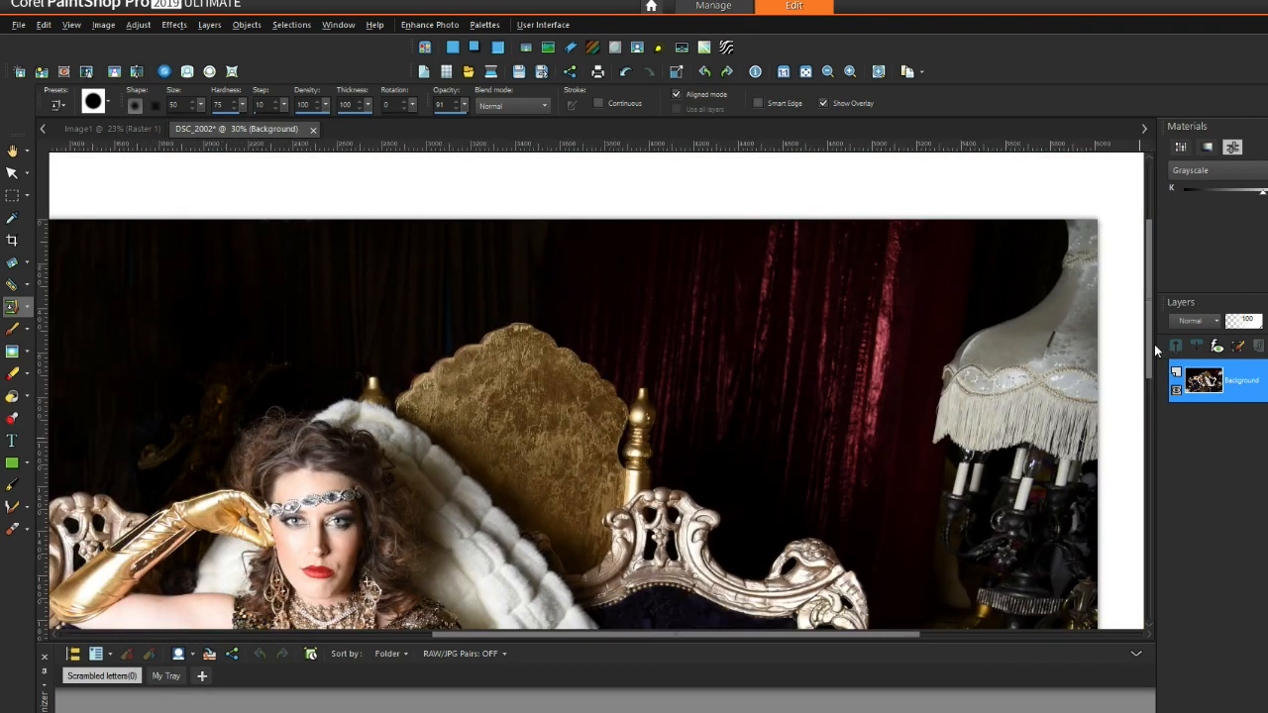
scroll(1004, 252, "up", 3)
left_click_drag(1150, 244, 1151, 308)
scroll(797, 398, "up", 3)
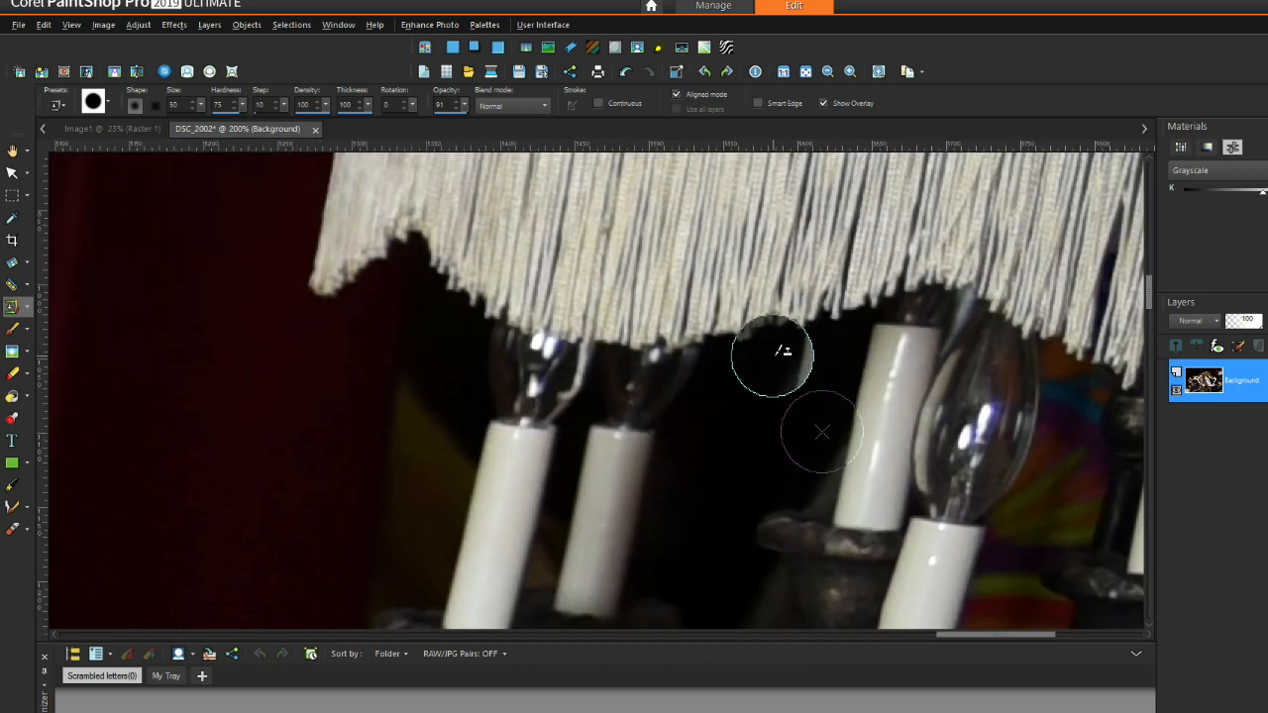
right_click(760, 401)
left_click_drag(1048, 485, 1067, 414)
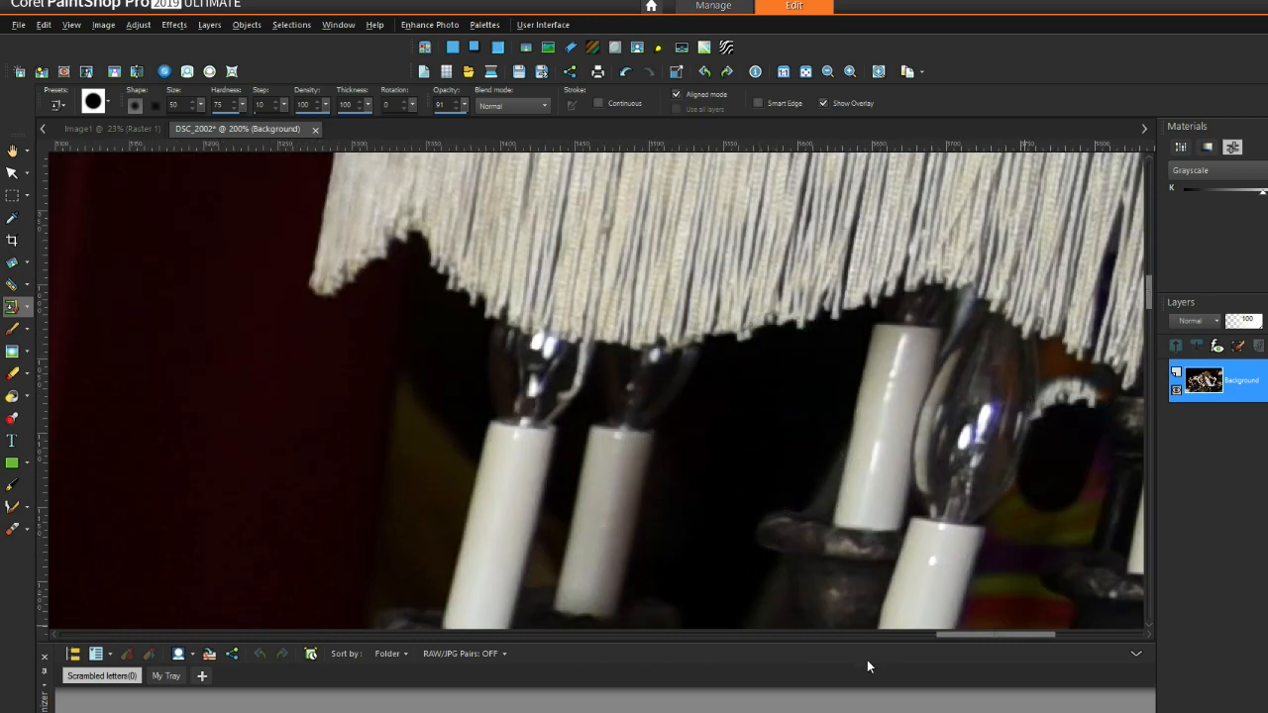
left_click(627, 76)
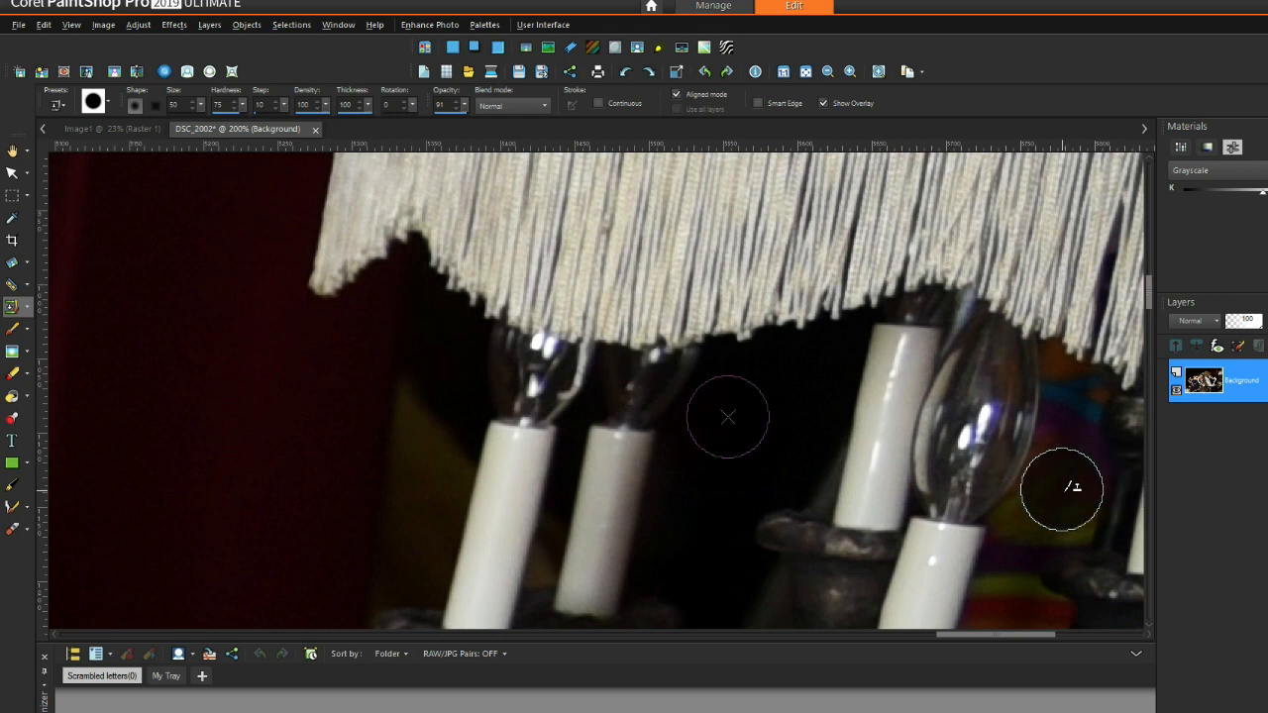
Step: Resample a dark source and repaint the colourful area beside the bulb
right_click(704, 472)
mouse_move(1069, 476)
left_mouse_down()
mouse_move(1039, 515)
mouse_move(829, 531)
mouse_move(1084, 503)
mouse_move(1081, 405)
left_mouse_up()
right_click(716, 436)
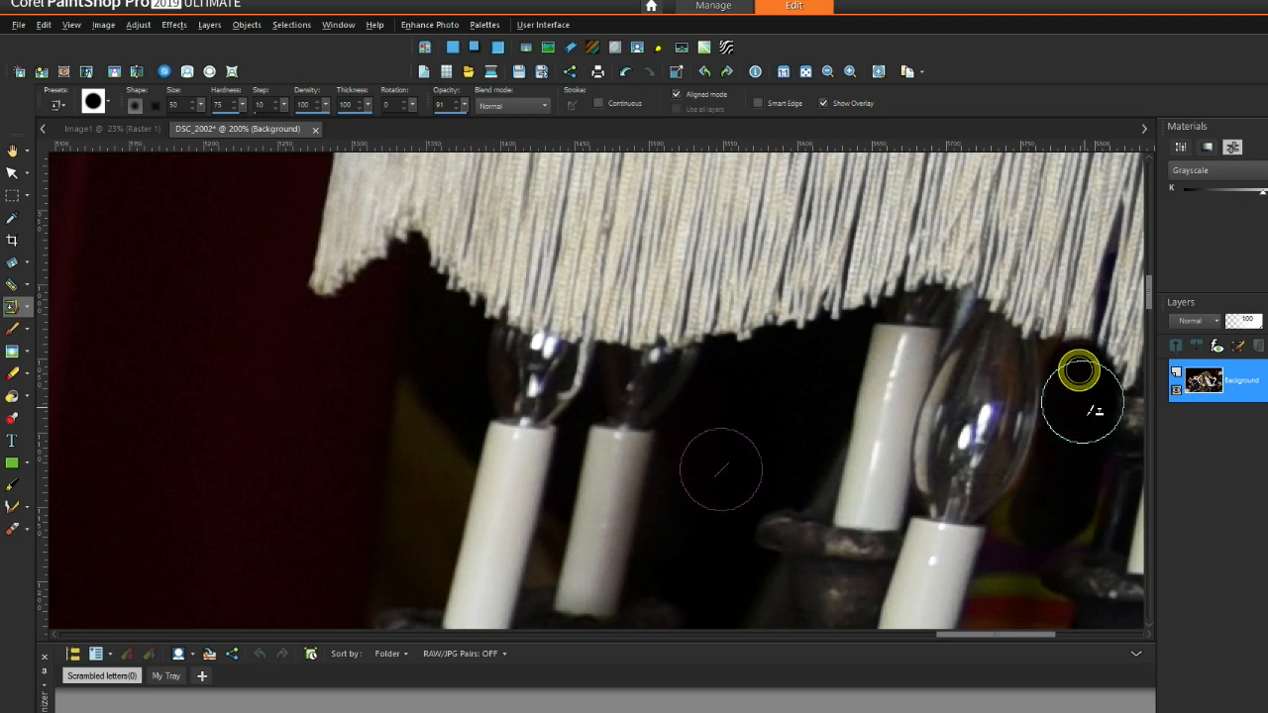
mouse_move(1149, 297)
left_mouse_down()
mouse_move(1152, 308)
mouse_move(1149, 298)
left_mouse_up()
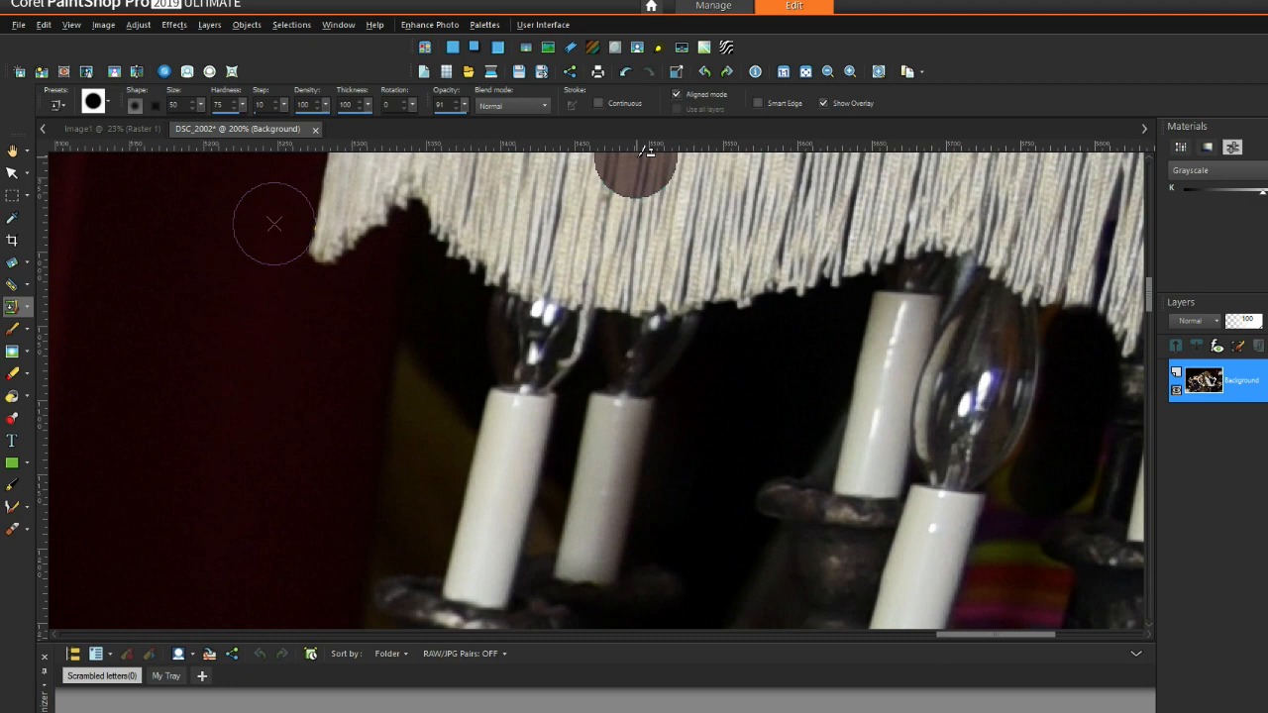
left_click_drag(988, 633, 1006, 634)
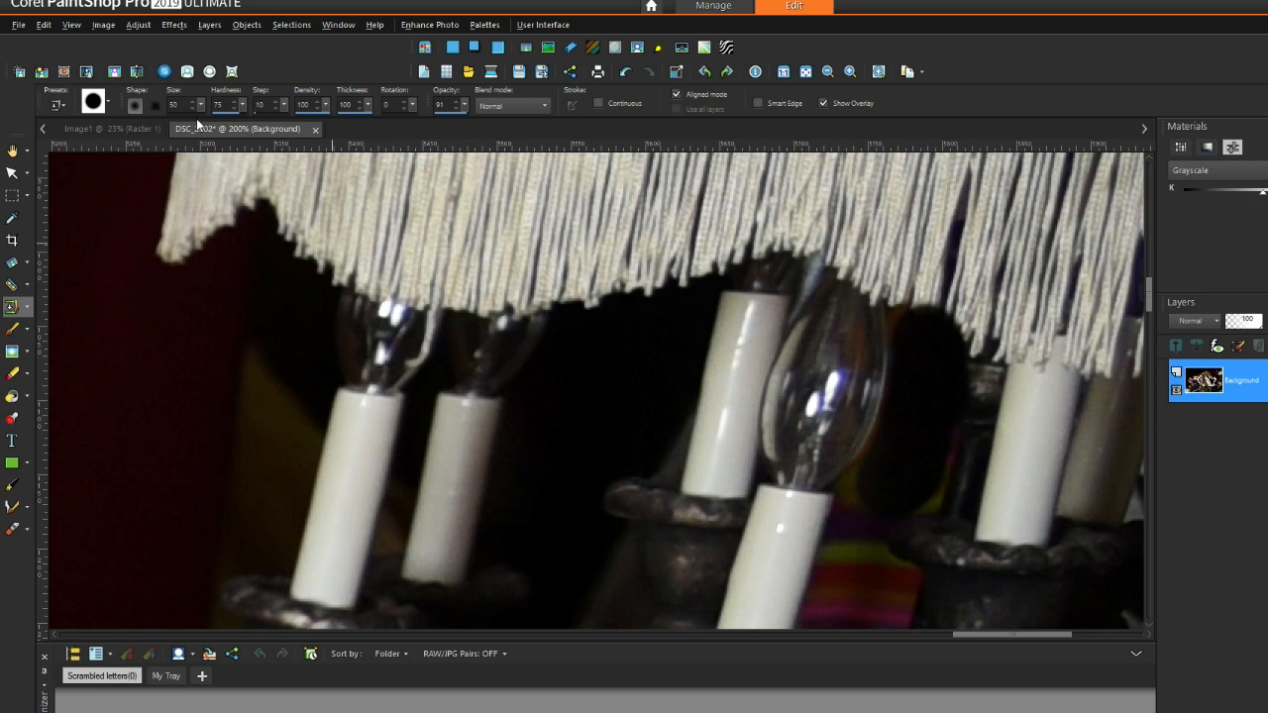
Step: Switch the Clone Brush to a square brush tip
left_click(106, 99)
left_click(353, 274)
left_click(306, 518)
left_click(200, 105)
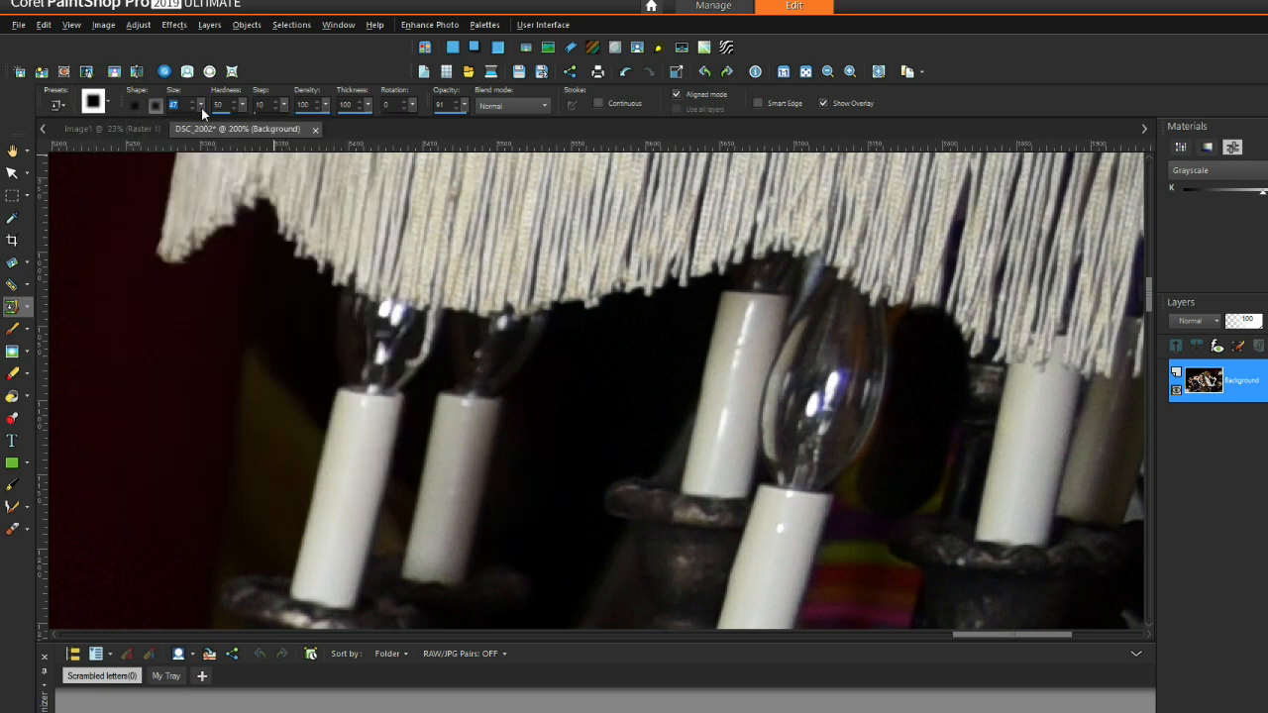
Step: Clone dark background over the colourful patch and the fringing right of the candle
right_click(555, 434)
left_click_drag(864, 572, 877, 506)
right_click(549, 423)
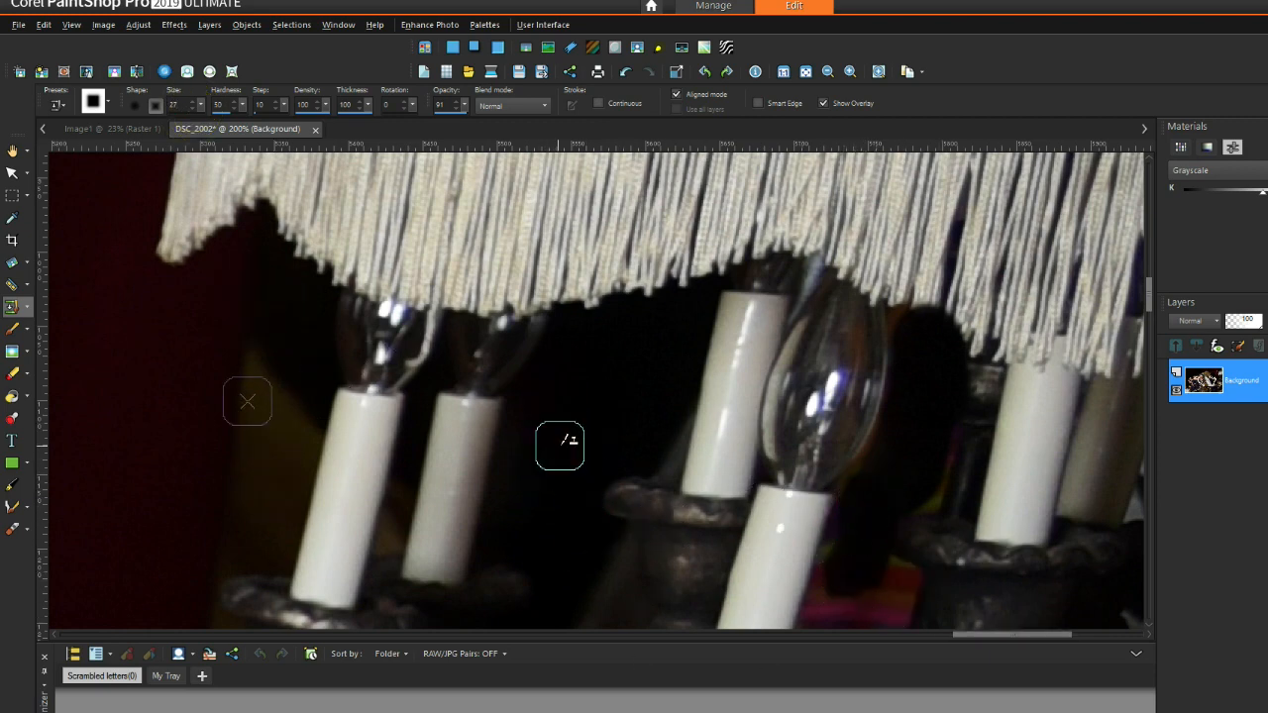
left_click_drag(1147, 302, 1151, 310)
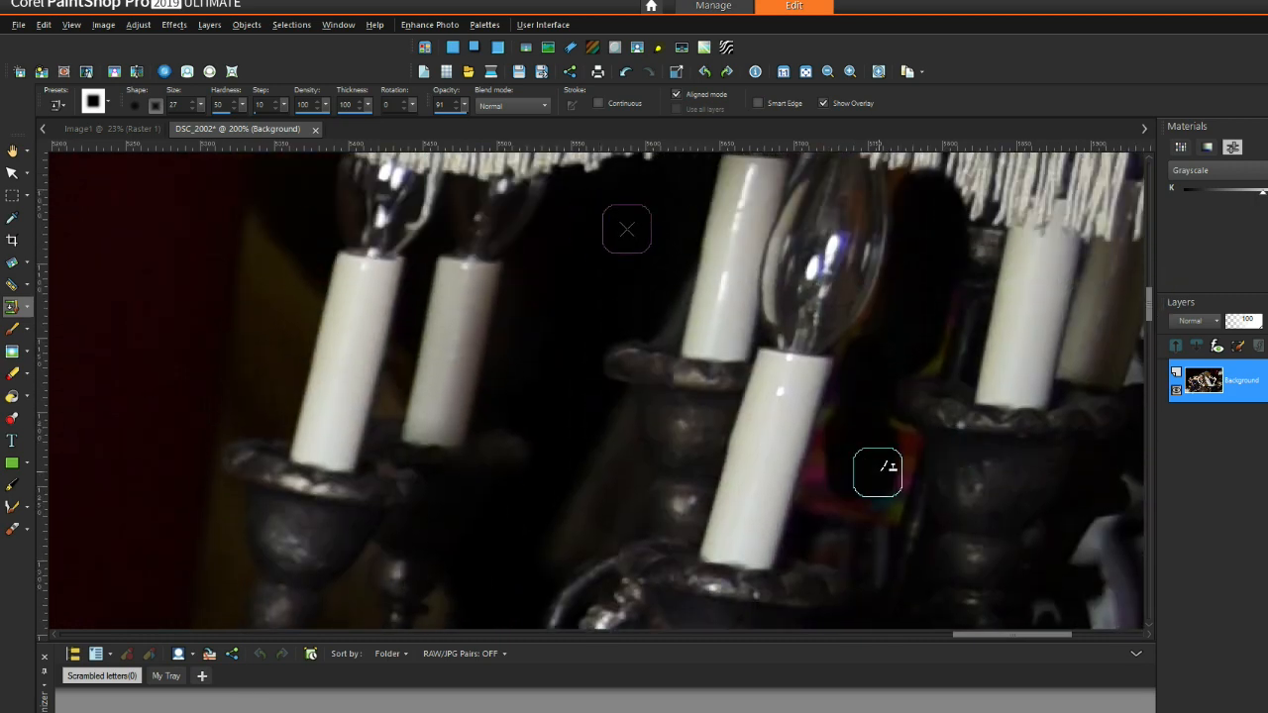
left_click_drag(835, 484, 831, 463)
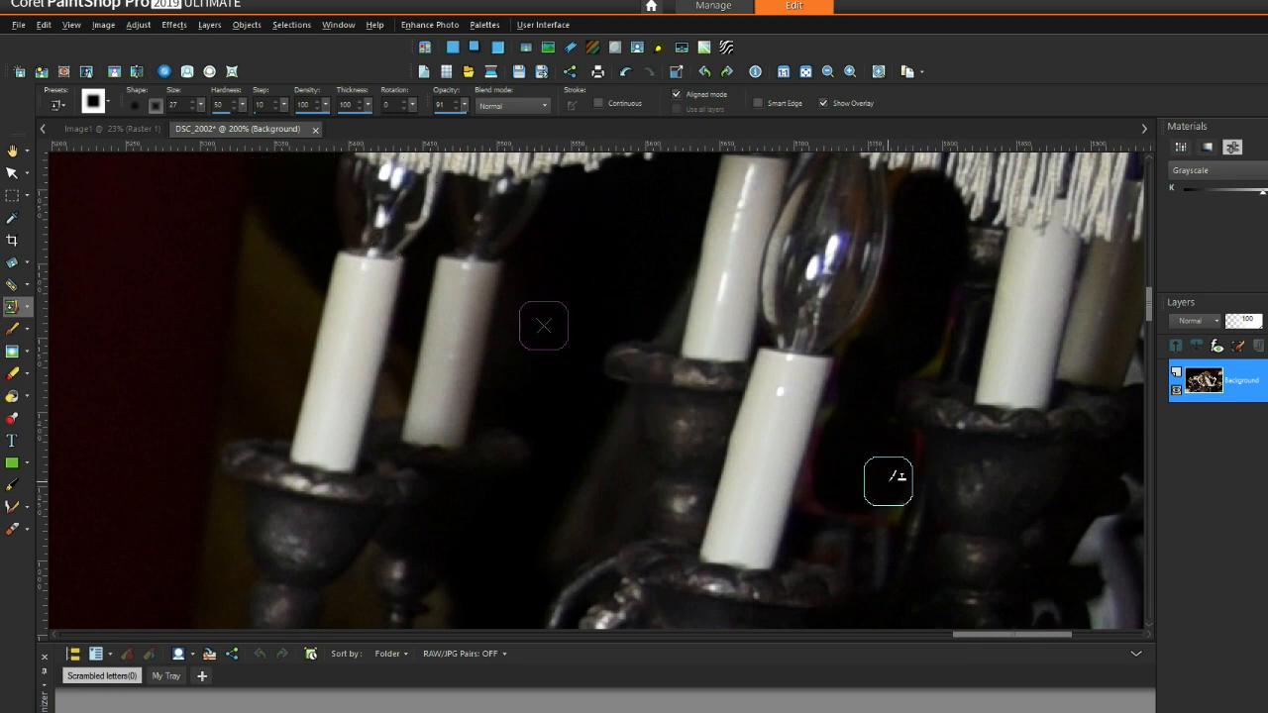
right_click(539, 343)
left_click(827, 488)
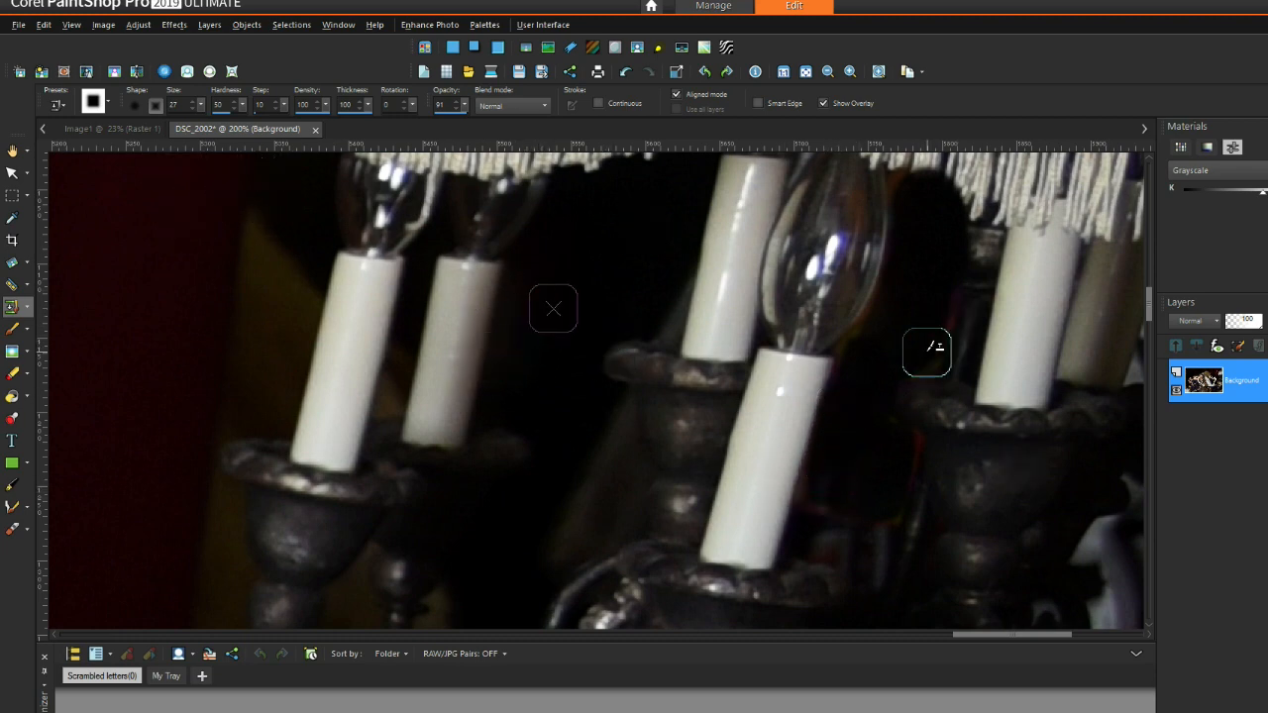
right_click(569, 300)
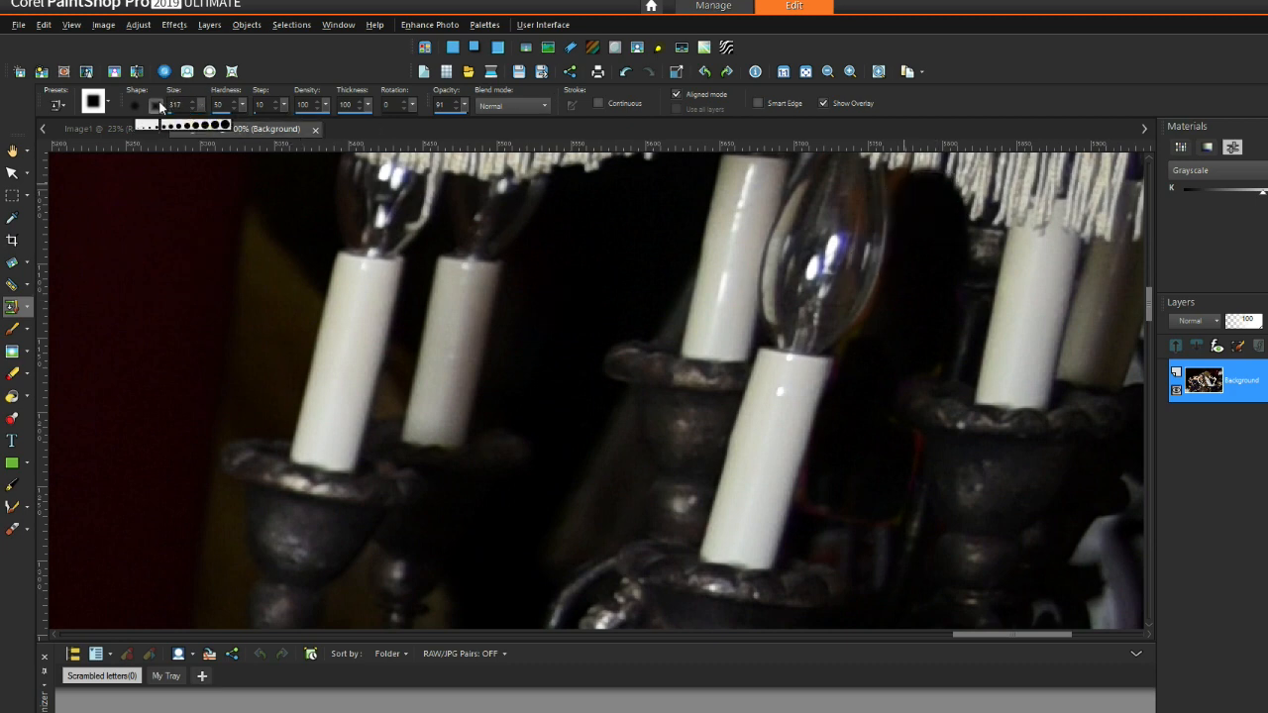
Step: Shrink the brush from 29 to about 10 and dab out spots at the candle edge
left_click_drag(140, 102, 142, 103)
right_click(590, 257)
right_click(840, 233)
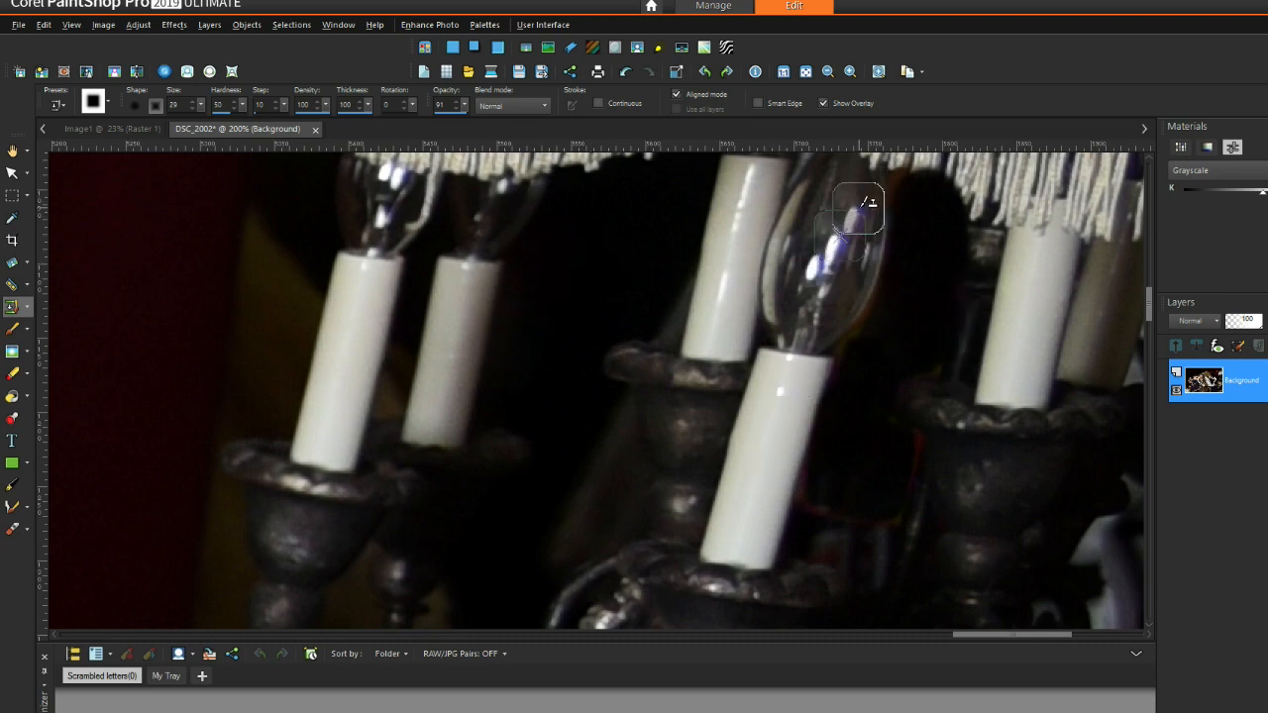
right_click(592, 266)
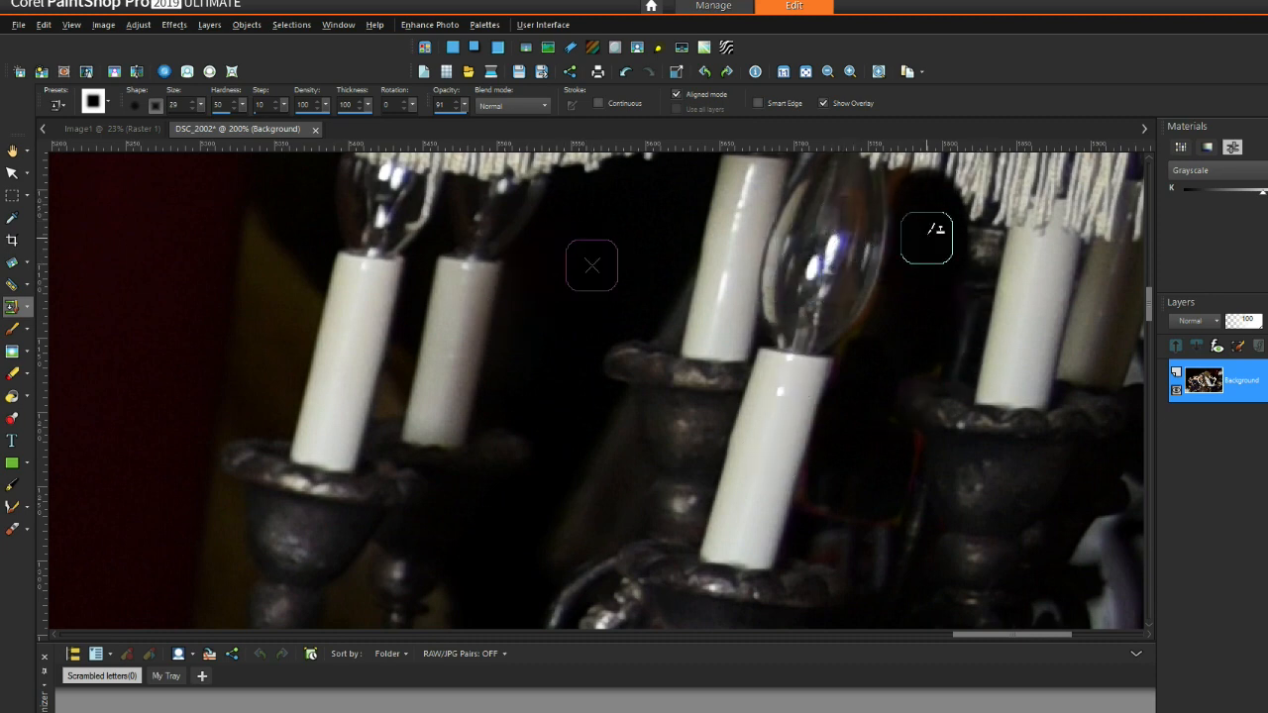
mouse_move(200, 104)
left_mouse_down()
mouse_move(128, 105)
mouse_move(198, 105)
left_mouse_up()
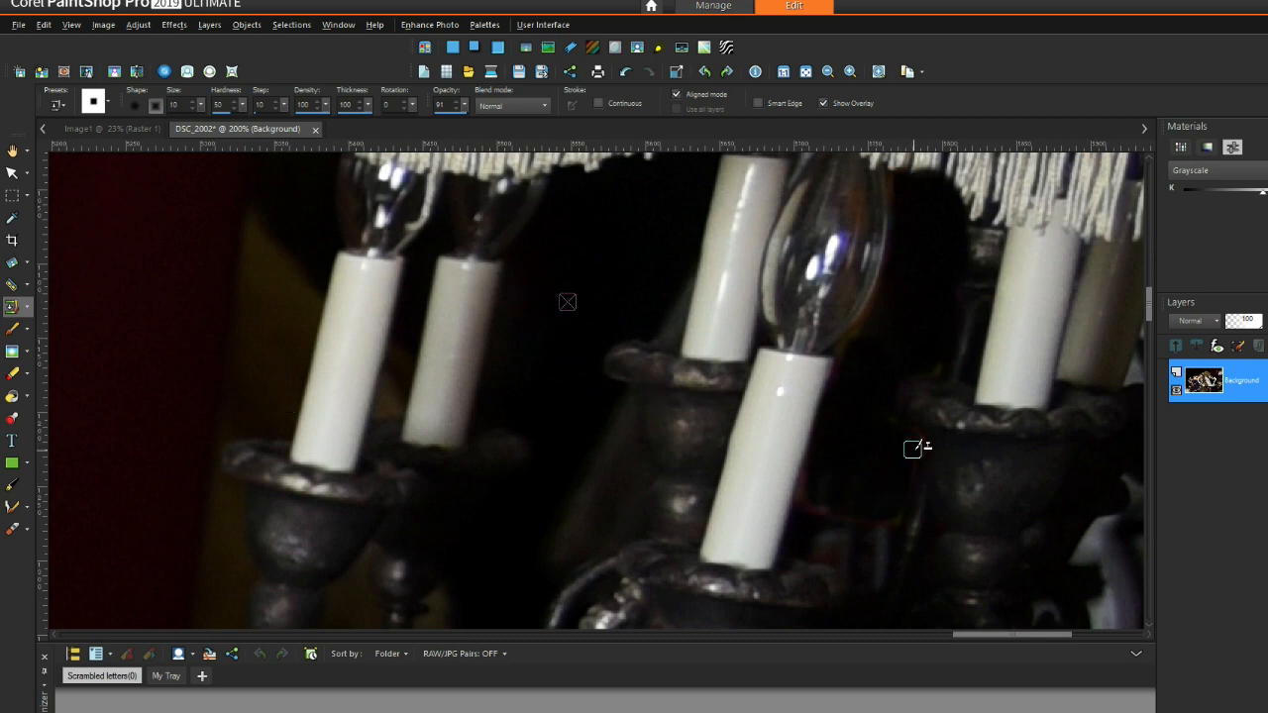
left_click(815, 509)
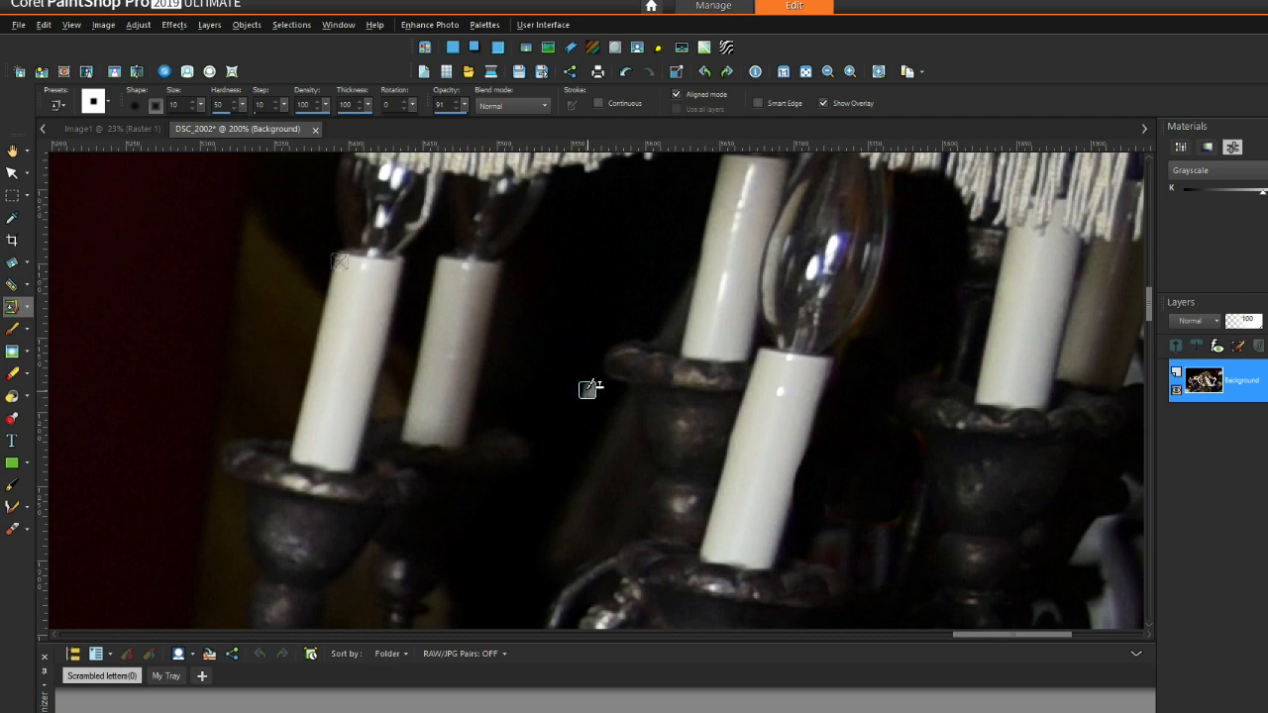
left_click(836, 514)
left_click(853, 517)
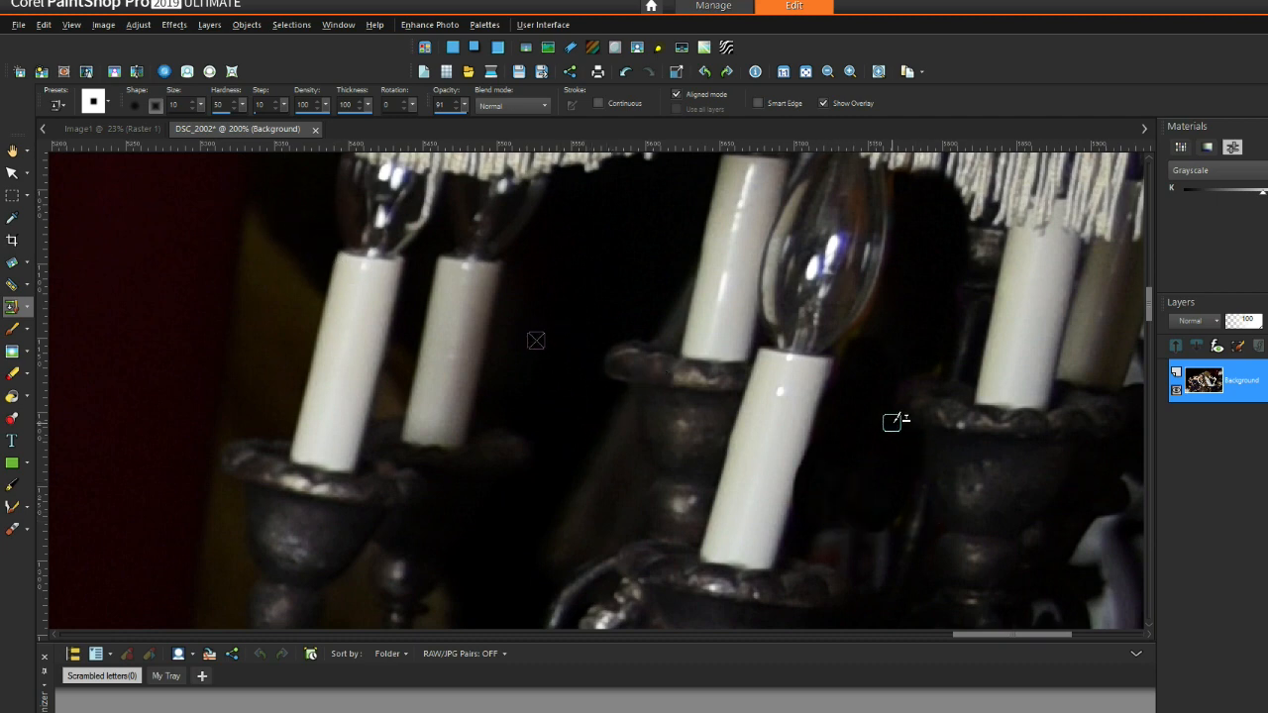
scroll(820, 489, "up", 1)
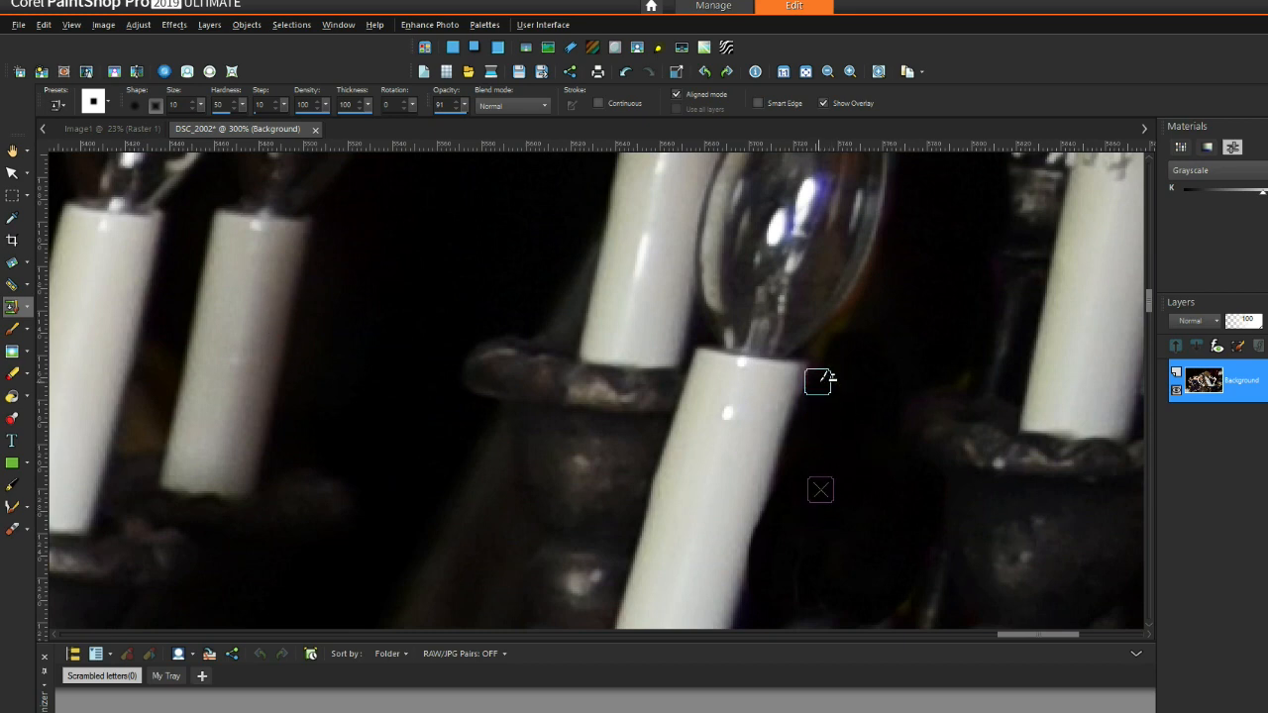
left_click(962, 368)
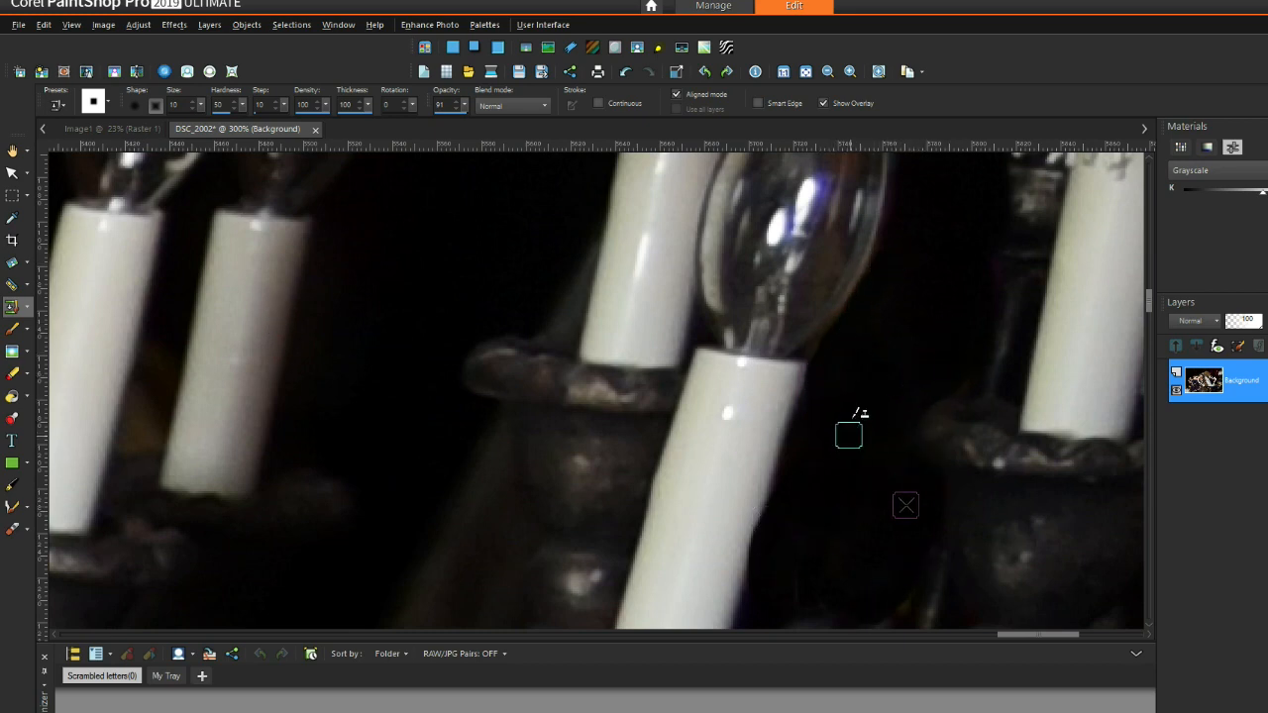
scroll(945, 480, "down", 3)
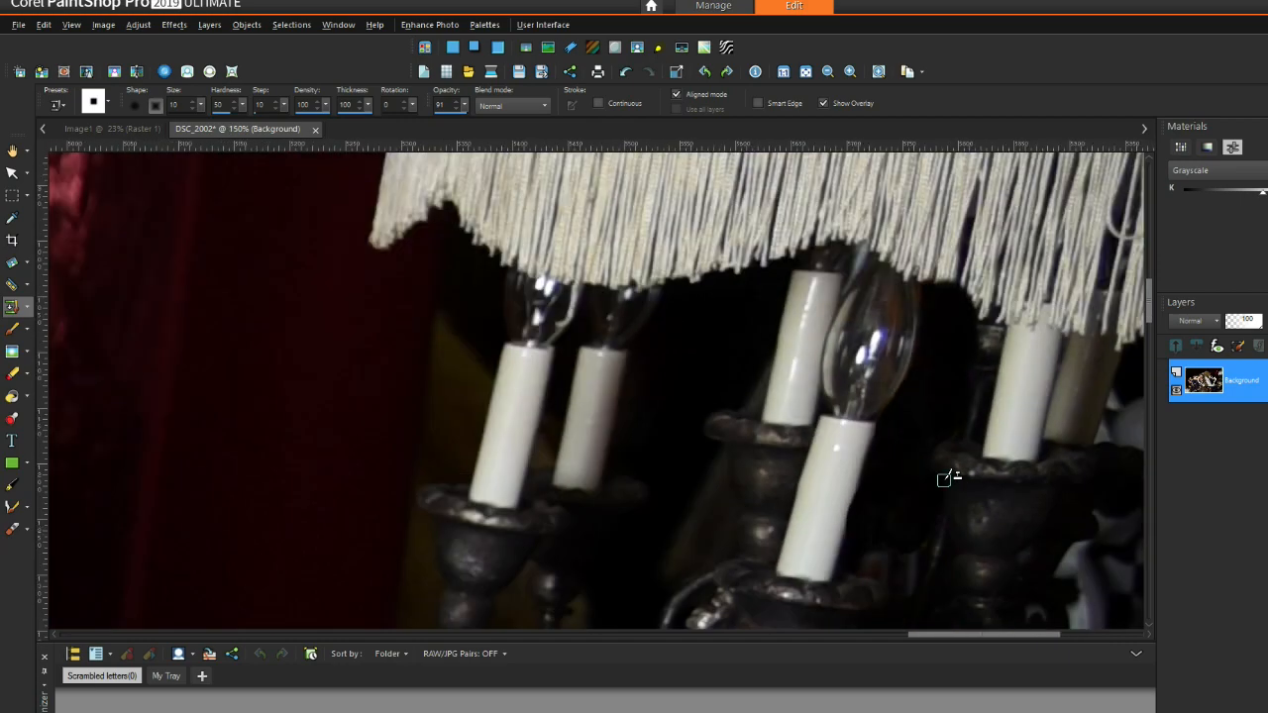
Step: Switch the Clone Brush to a round brush tip
scroll(945, 480, "down", 2)
scroll(864, 609, "up", 5)
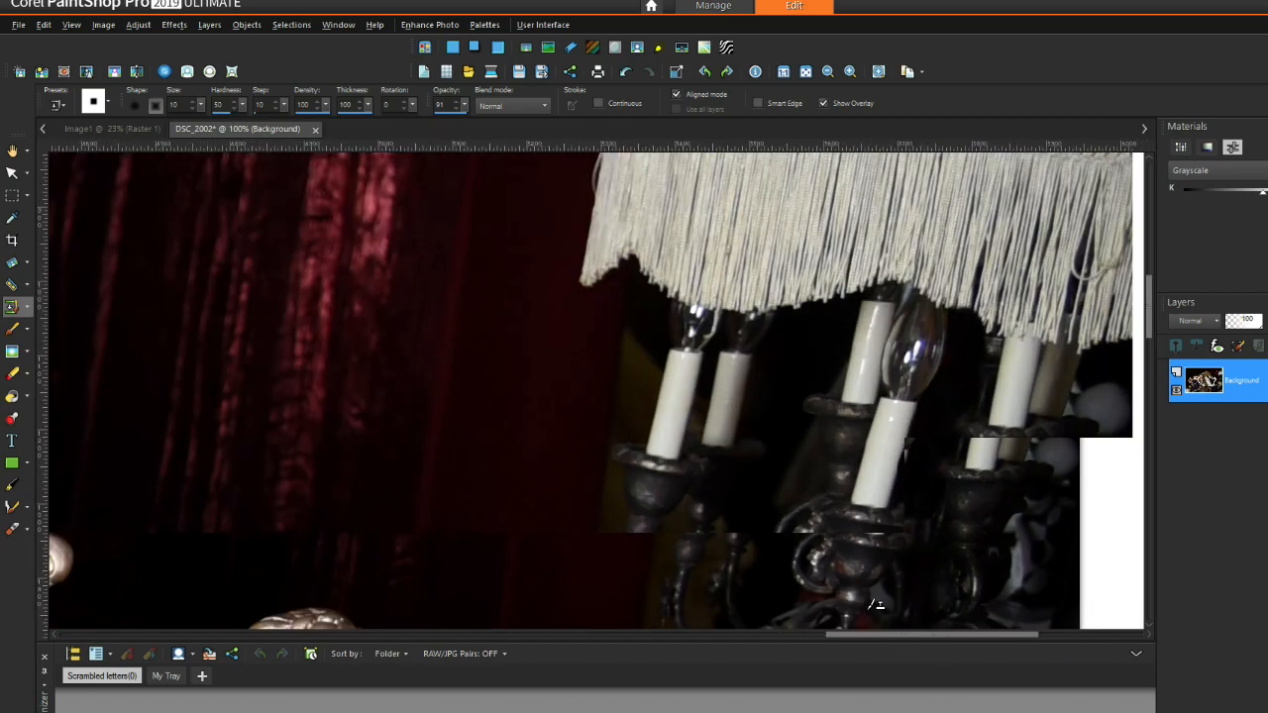
scroll(863, 609, "up", 1)
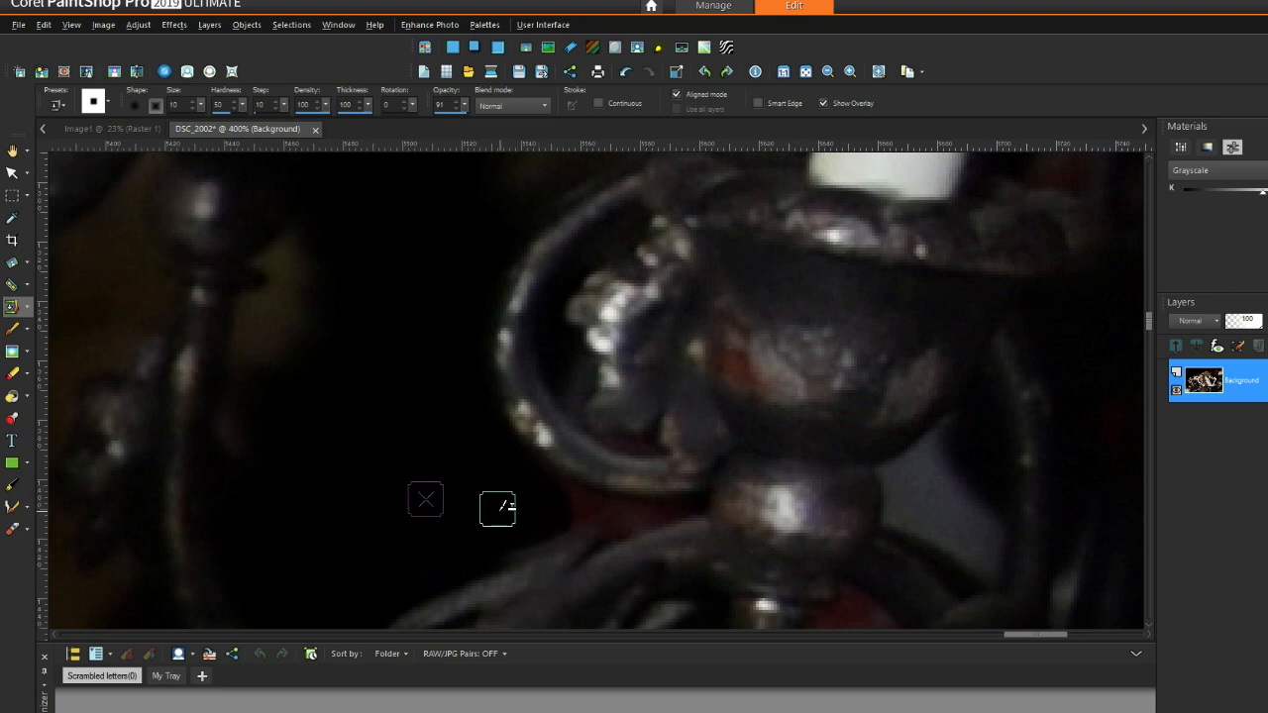
left_click(108, 102)
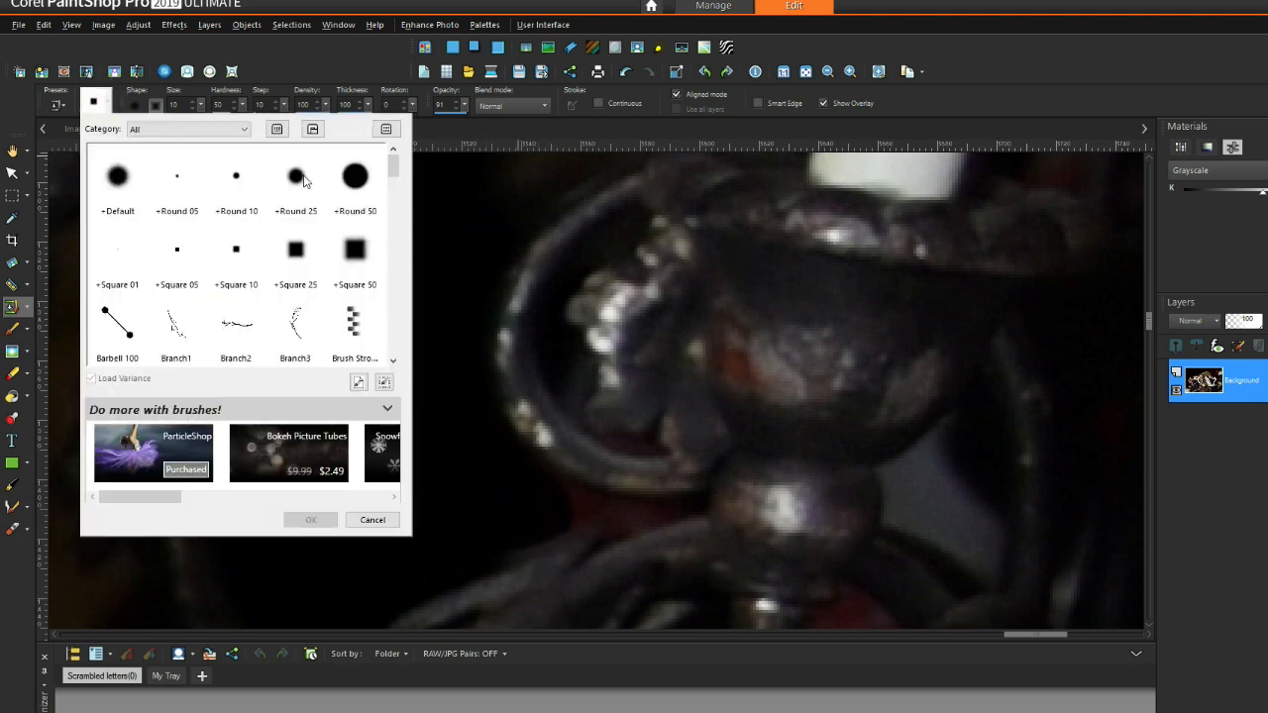
left_click(235, 182)
Step: Clone dark background over the reddish patch under the ring and the grey area
mouse_move(584, 506)
left_mouse_down()
mouse_move(652, 512)
mouse_move(568, 494)
mouse_move(601, 524)
left_mouse_up()
right_click(441, 470)
right_click(430, 465)
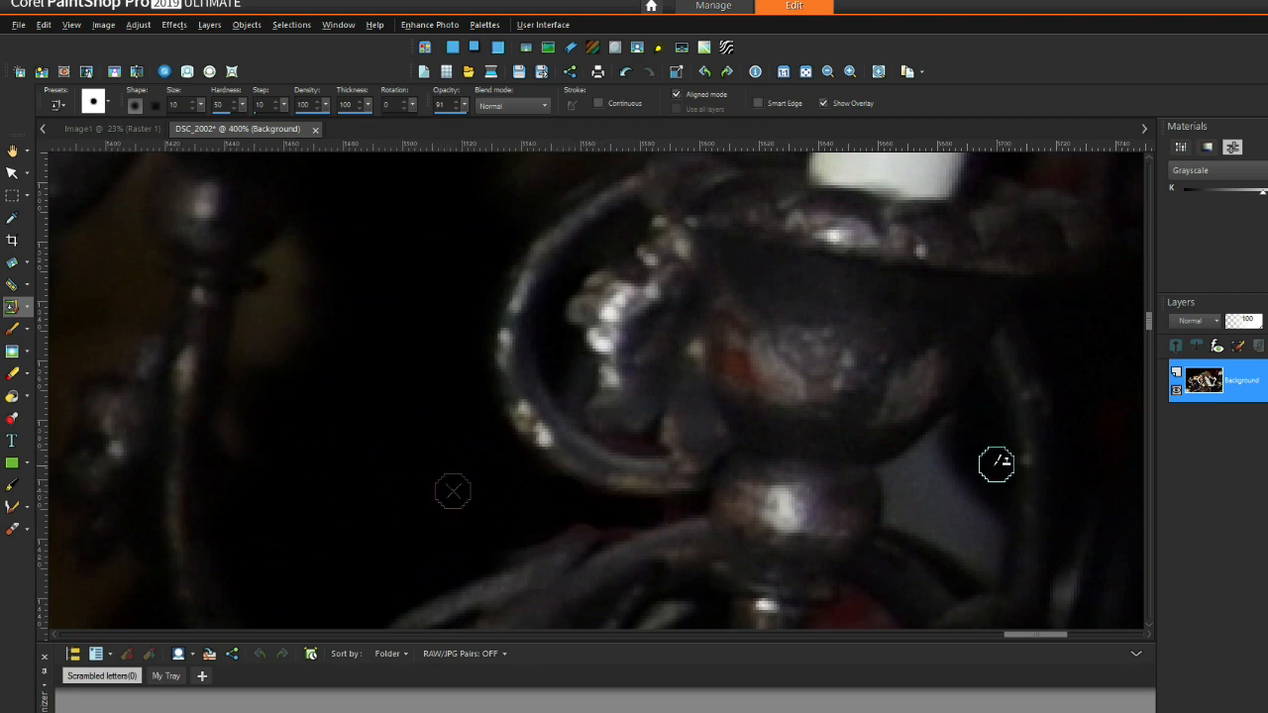
mouse_move(973, 484)
left_mouse_down()
mouse_move(941, 490)
mouse_move(981, 460)
mouse_move(957, 461)
mouse_move(950, 440)
mouse_move(926, 453)
mouse_move(946, 438)
mouse_move(921, 466)
mouse_move(959, 512)
left_mouse_up()
right_click(370, 401)
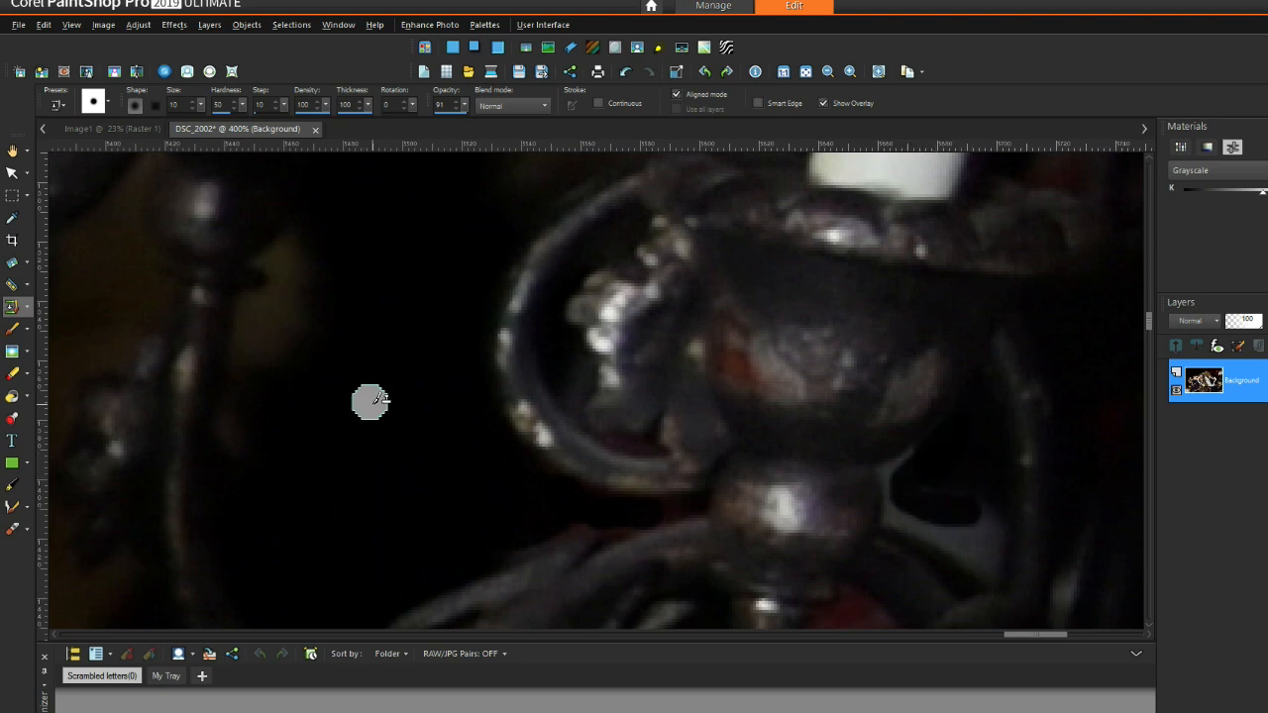
mouse_move(975, 488)
left_mouse_down()
mouse_move(988, 565)
mouse_move(901, 514)
mouse_move(916, 463)
left_mouse_up()
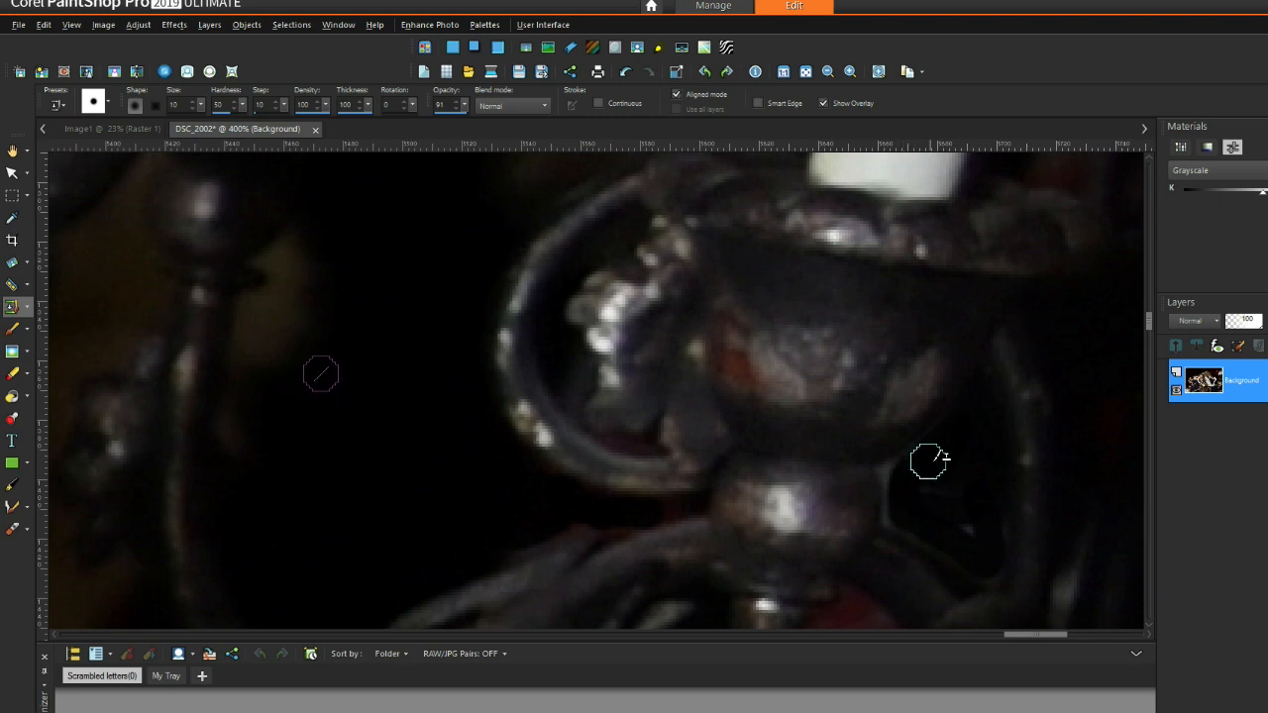
right_click(397, 458)
mouse_move(900, 504)
left_mouse_down()
mouse_move(898, 476)
mouse_move(937, 466)
mouse_move(900, 515)
mouse_move(891, 482)
mouse_move(920, 470)
left_mouse_up()
Step: Cover the lower and remaining grey patches, then set the brush size to 7
right_click(449, 470)
left_click_drag(593, 511, 518, 542)
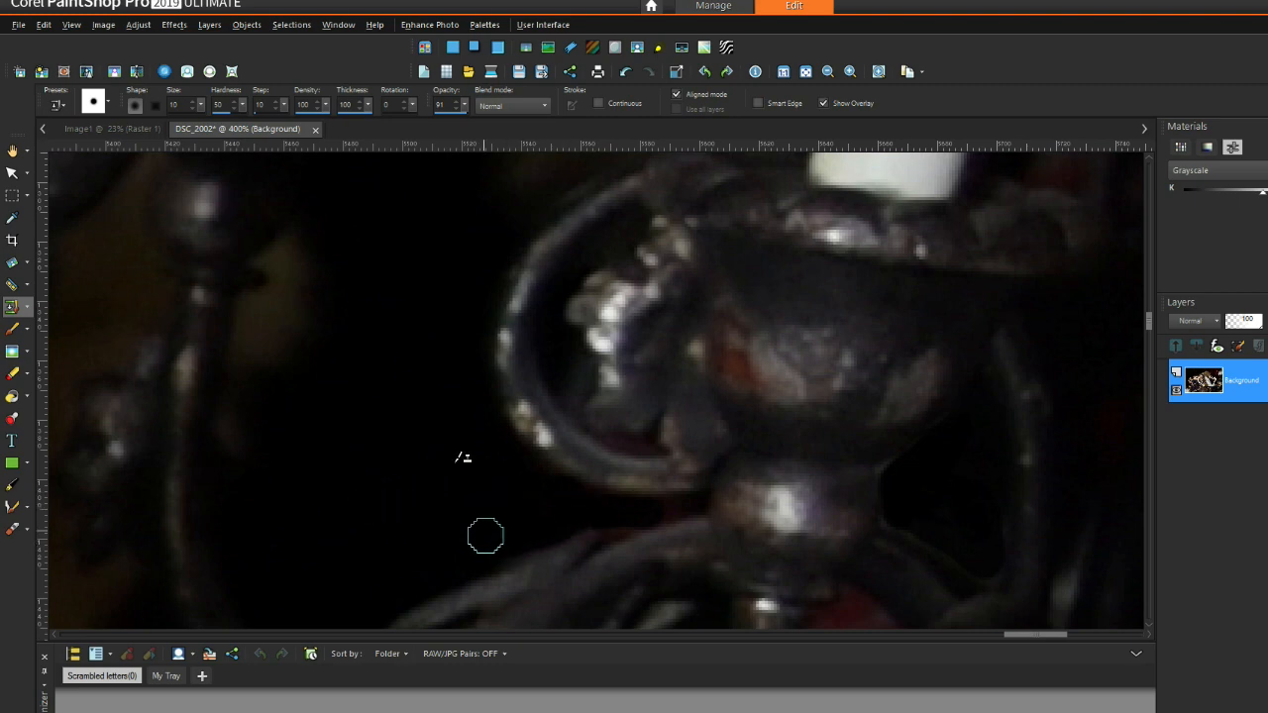
right_click(420, 393)
mouse_move(741, 376)
left_mouse_down()
mouse_move(750, 367)
mouse_move(733, 346)
mouse_move(741, 377)
left_mouse_up()
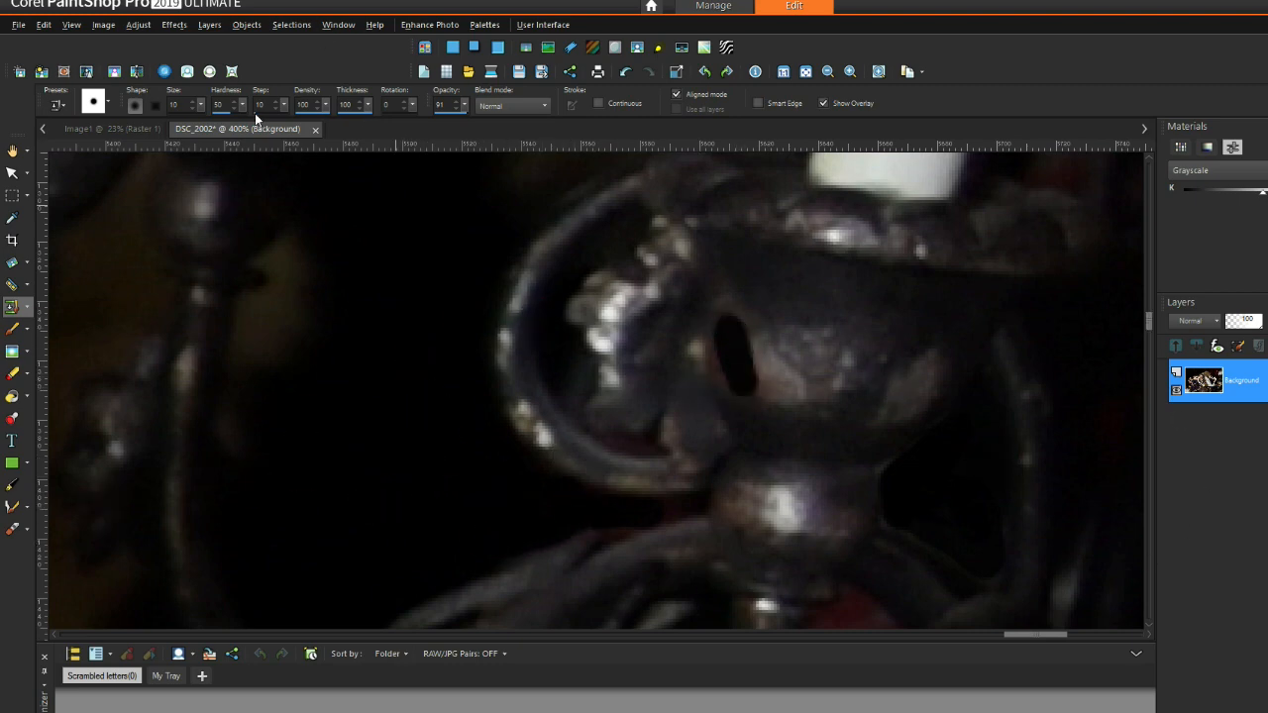
left_click(193, 110)
left_click(193, 101)
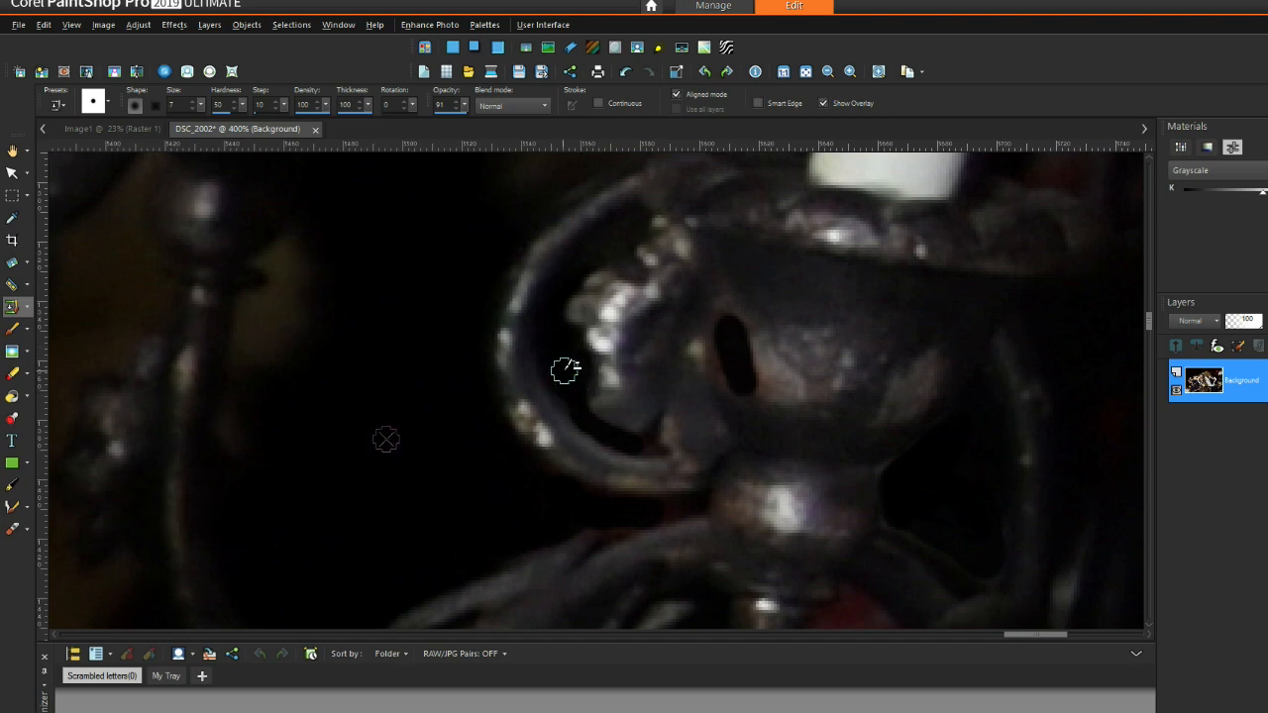
left_click_drag(1149, 326, 1146, 340)
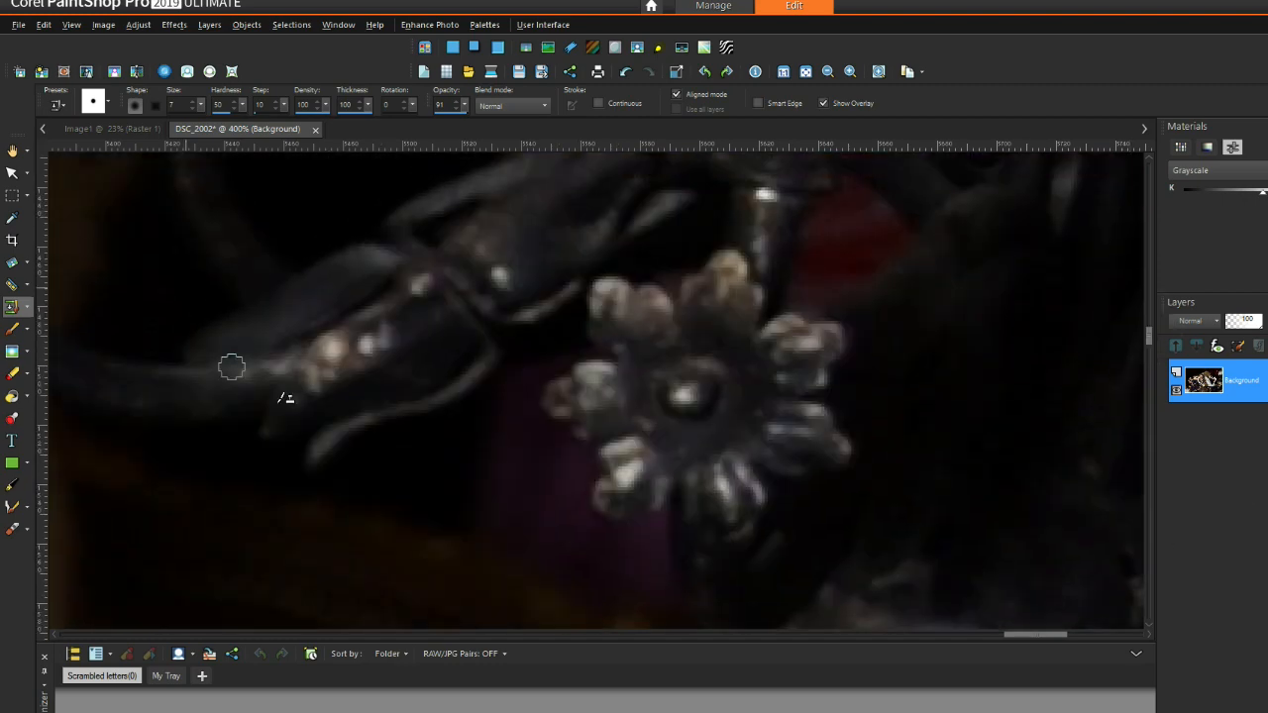
Step: Clone dark tone below the flower ornament, then undo the bad stroke
right_click(421, 480)
left_click(498, 420)
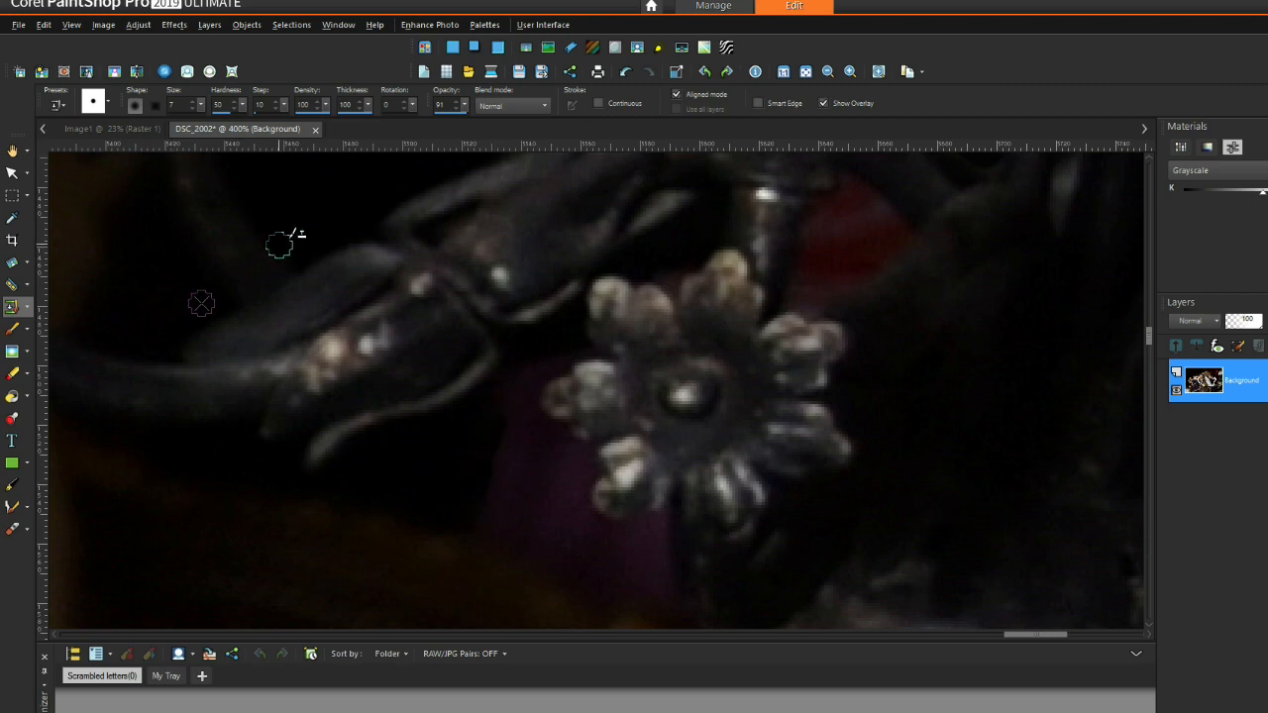
scroll(404, 430, "down", 2)
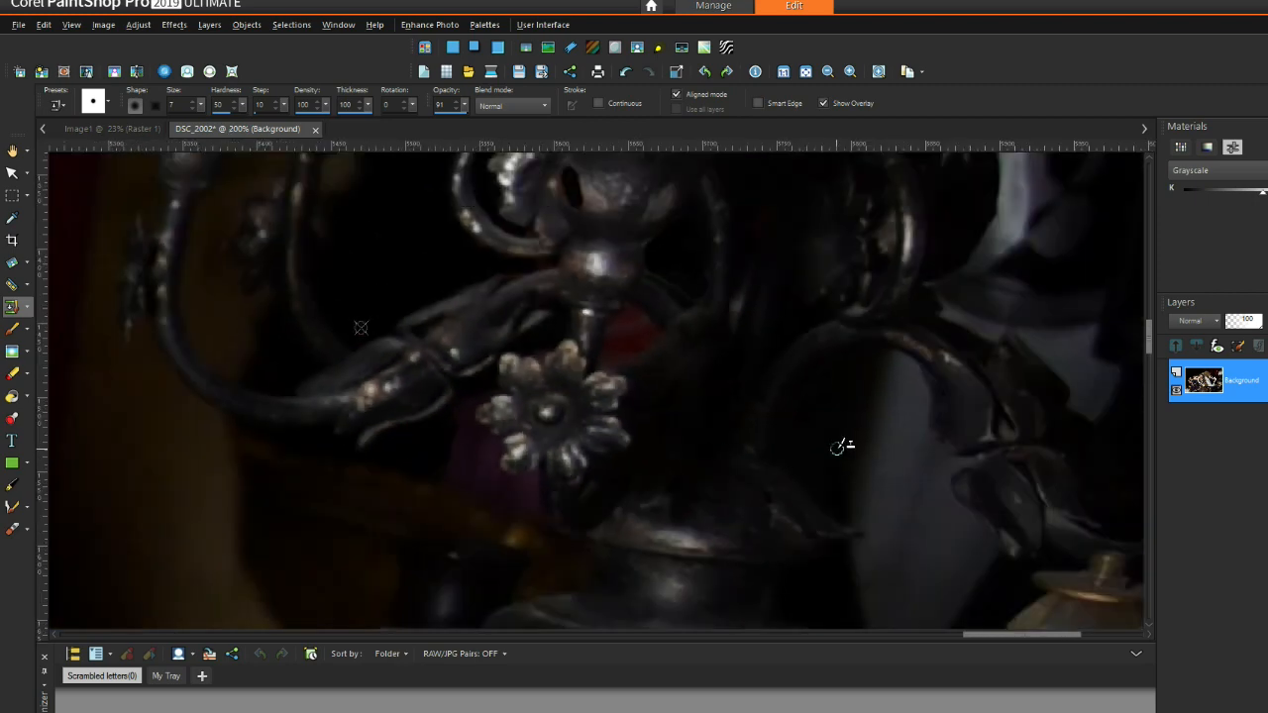
scroll(505, 497, "up", 2)
left_click_drag(571, 497, 593, 516)
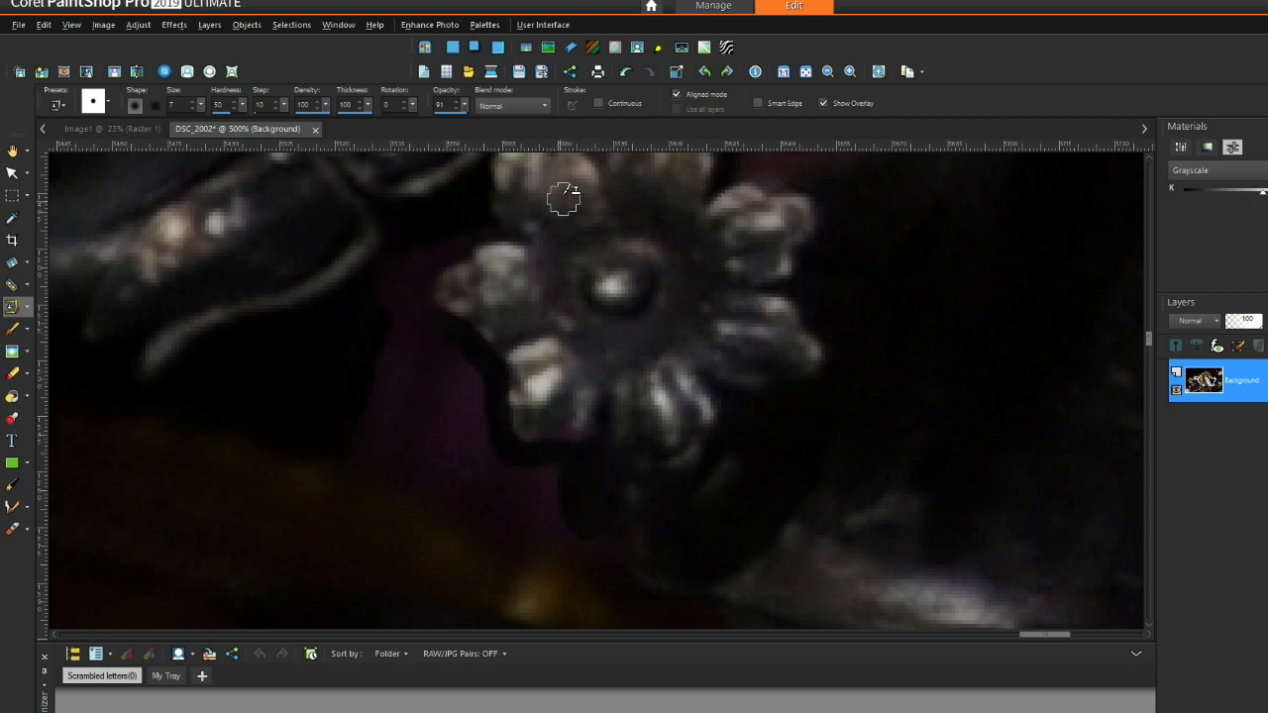
left_click(625, 72)
Step: Blacken the purple area below and beside the flower with fresh dark clone sources
mouse_move(463, 470)
left_mouse_down()
mouse_move(476, 418)
mouse_move(376, 376)
left_mouse_up()
mouse_move(447, 474)
left_mouse_down()
mouse_move(341, 432)
mouse_move(418, 444)
left_mouse_up()
right_click(262, 369)
right_click(281, 384)
left_click_drag(338, 427, 296, 399)
mouse_move(375, 407)
left_mouse_down()
mouse_move(445, 428)
mouse_move(451, 418)
mouse_move(300, 395)
mouse_move(449, 444)
left_mouse_up()
right_click(348, 413)
left_click_drag(377, 370, 390, 317)
right_click(306, 400)
mouse_move(339, 362)
left_mouse_down()
mouse_move(343, 340)
mouse_move(377, 325)
left_mouse_up()
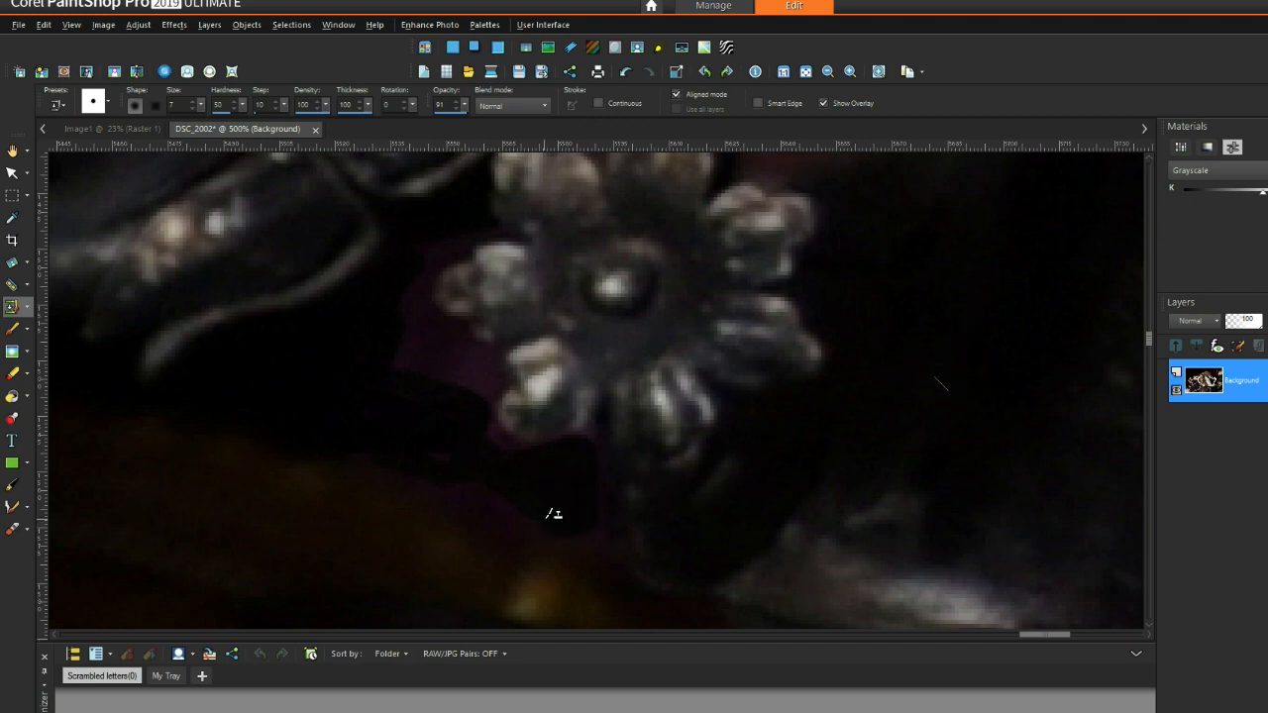
Step: Darken the remaining purple fringe around the flower's edges and lower left
mouse_move(439, 446)
left_mouse_down()
mouse_move(474, 485)
mouse_move(407, 438)
mouse_move(477, 500)
left_mouse_up()
right_click(322, 394)
mouse_move(405, 390)
left_mouse_down()
mouse_move(404, 325)
mouse_move(397, 406)
mouse_move(425, 340)
mouse_move(348, 402)
mouse_move(440, 399)
mouse_move(437, 337)
left_mouse_up()
left_click_drag(478, 384, 462, 369)
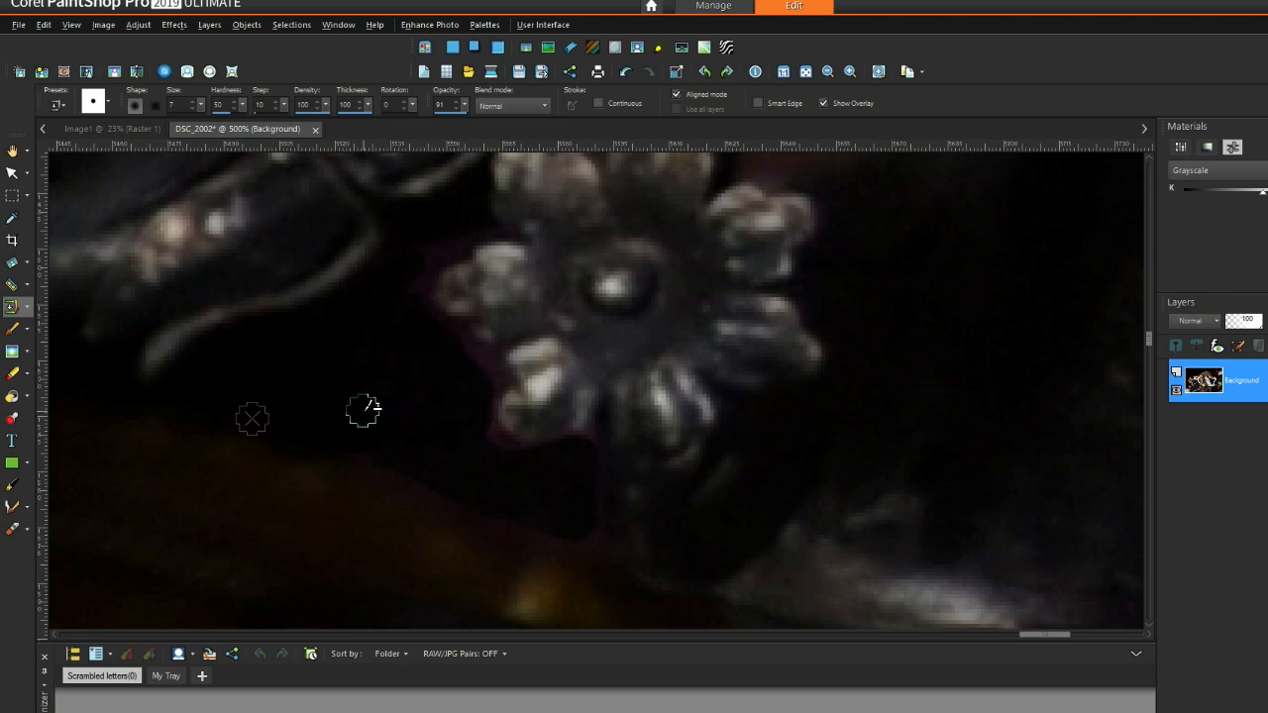
left_click_drag(496, 455, 479, 486)
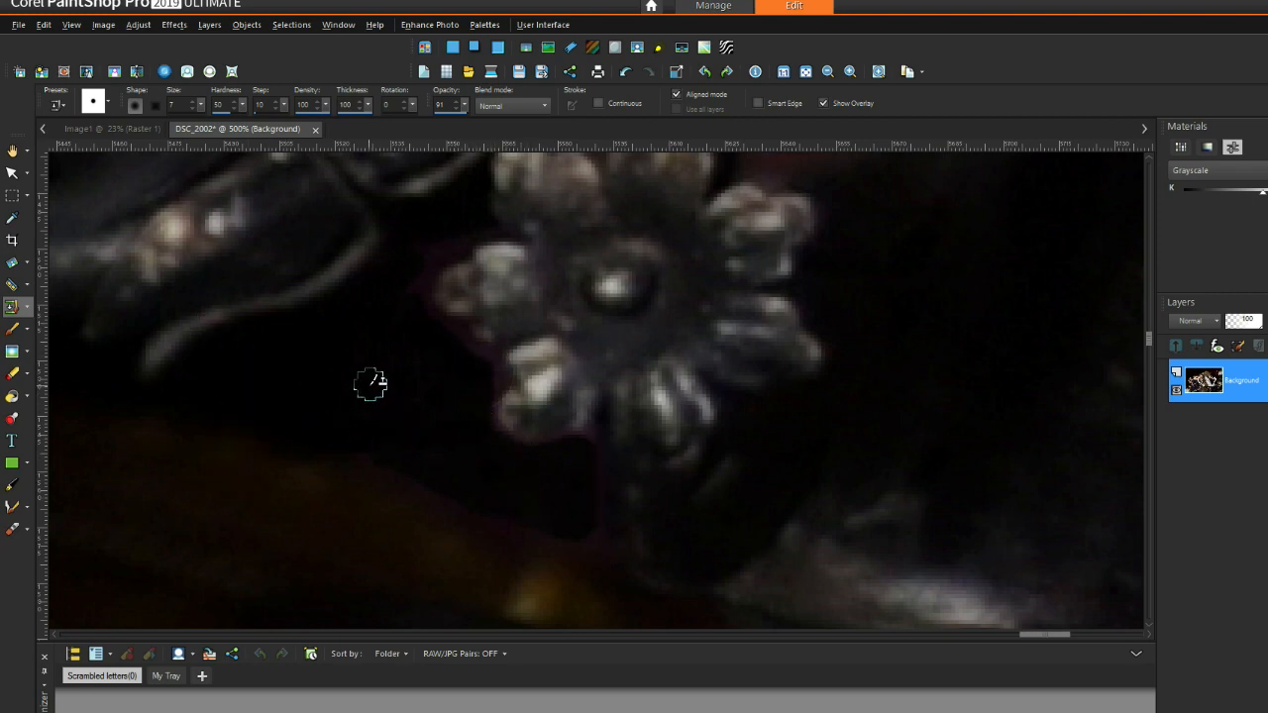
right_click(290, 390)
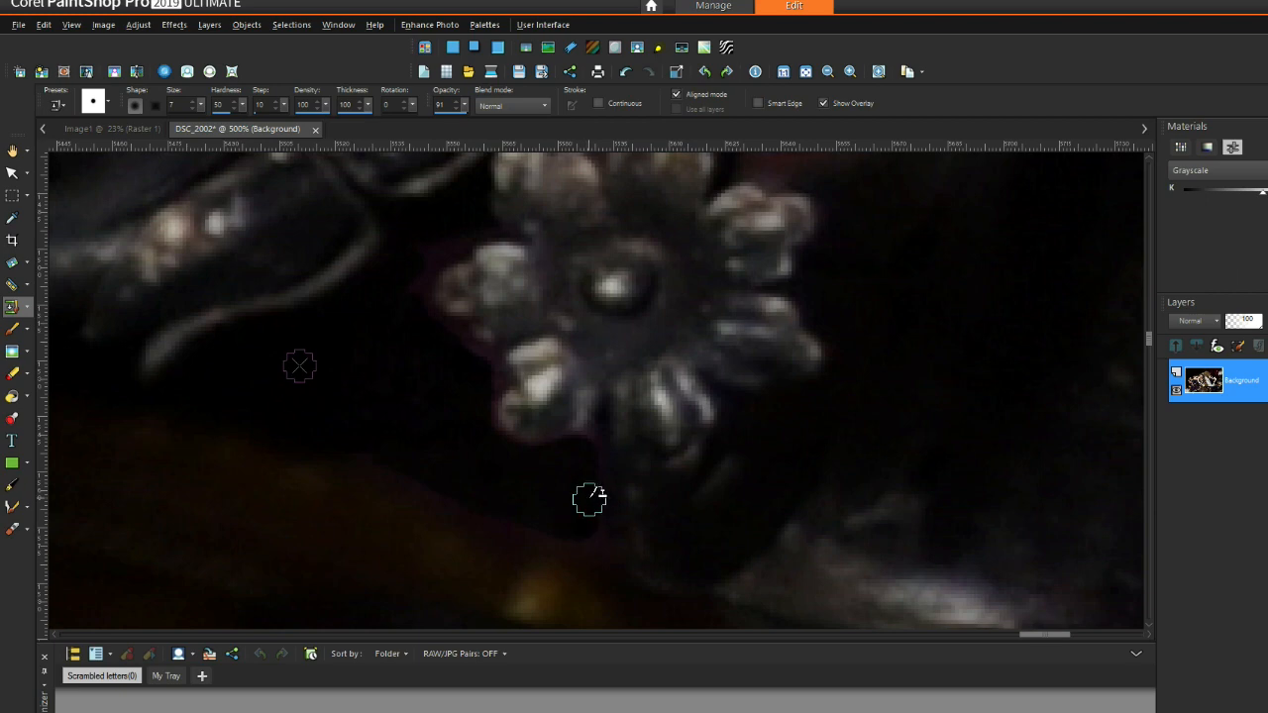
Step: Open the brush-tip presets and browse to the line tips
scroll(602, 441, "down", 3)
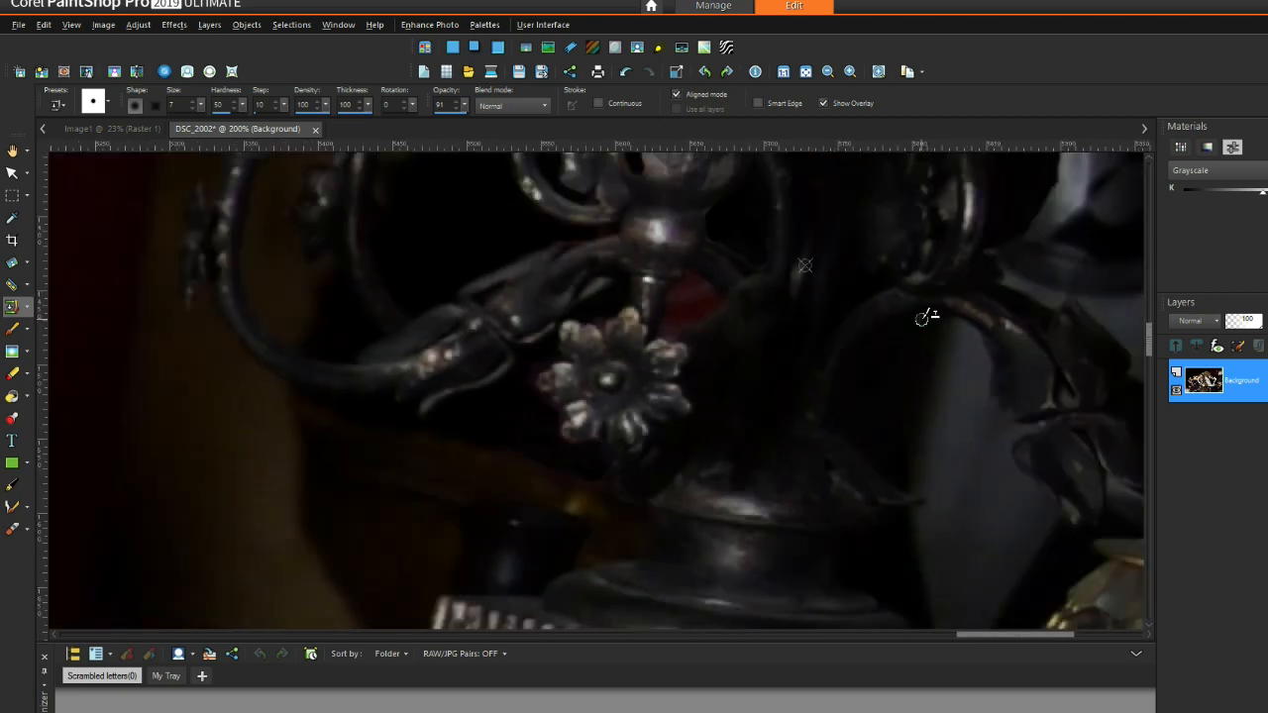
scroll(903, 409, "up", 1)
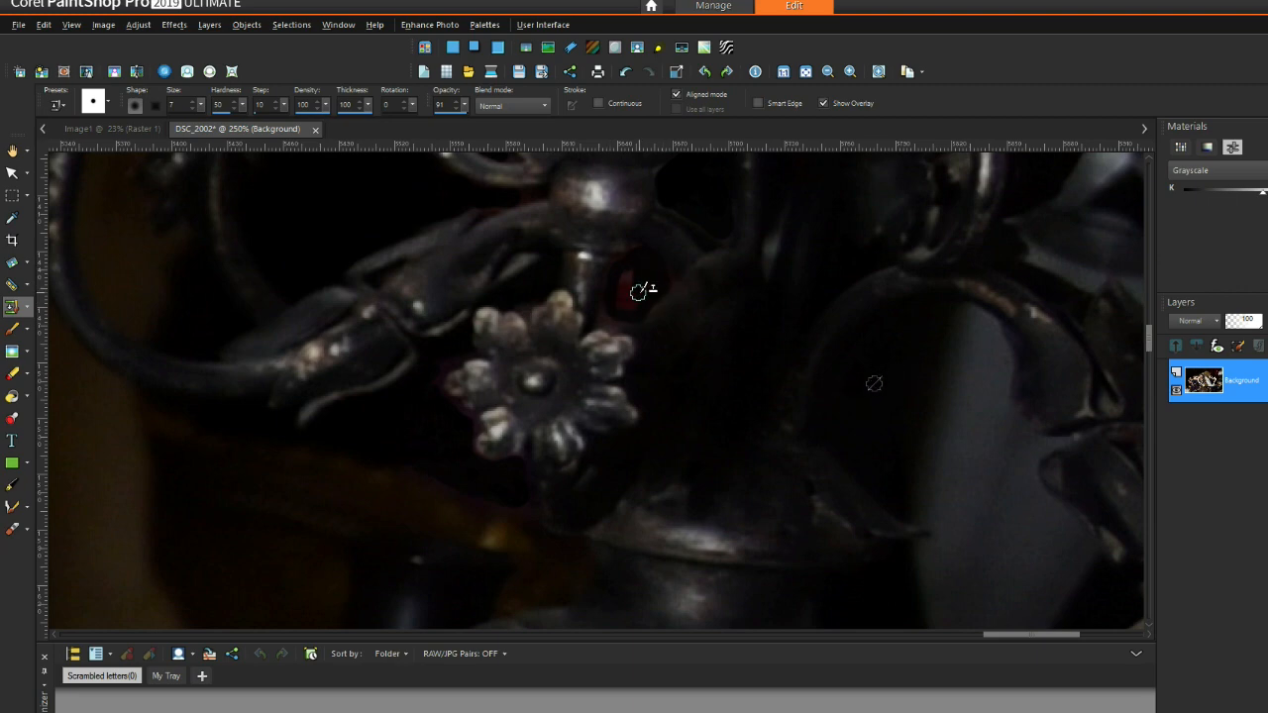
scroll(619, 296, "up", 3)
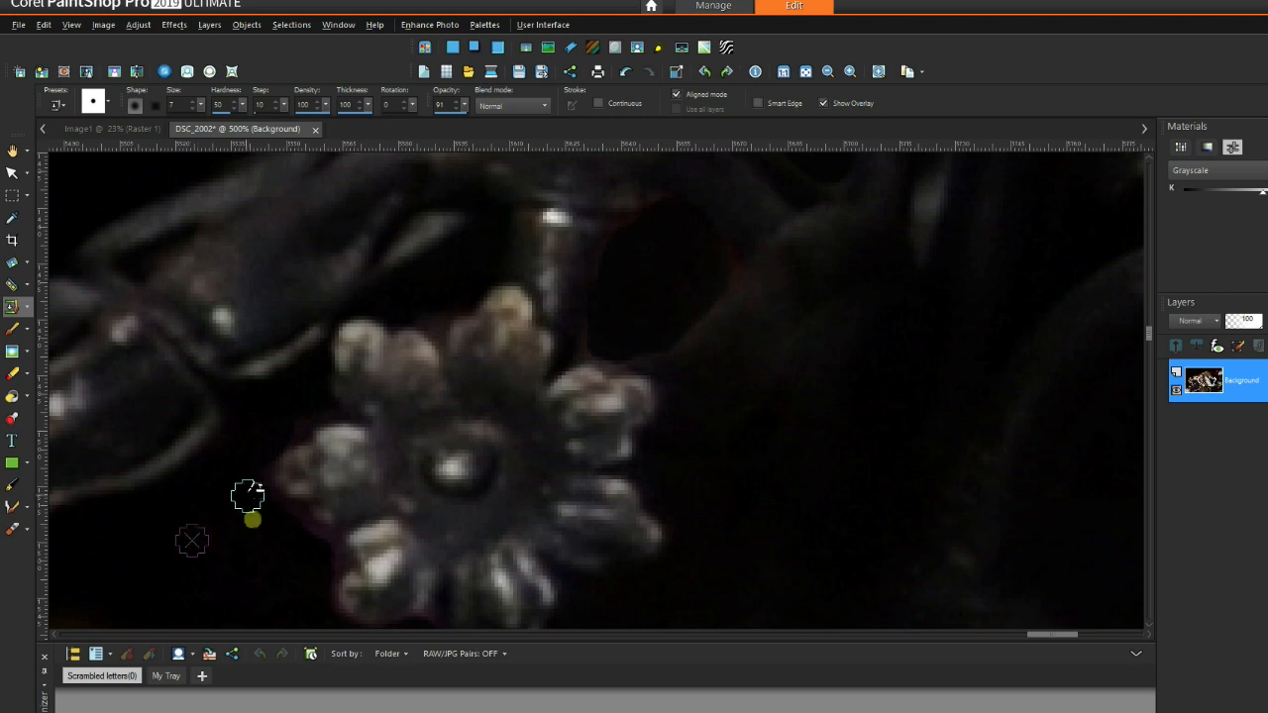
scroll(262, 522, "down", 1)
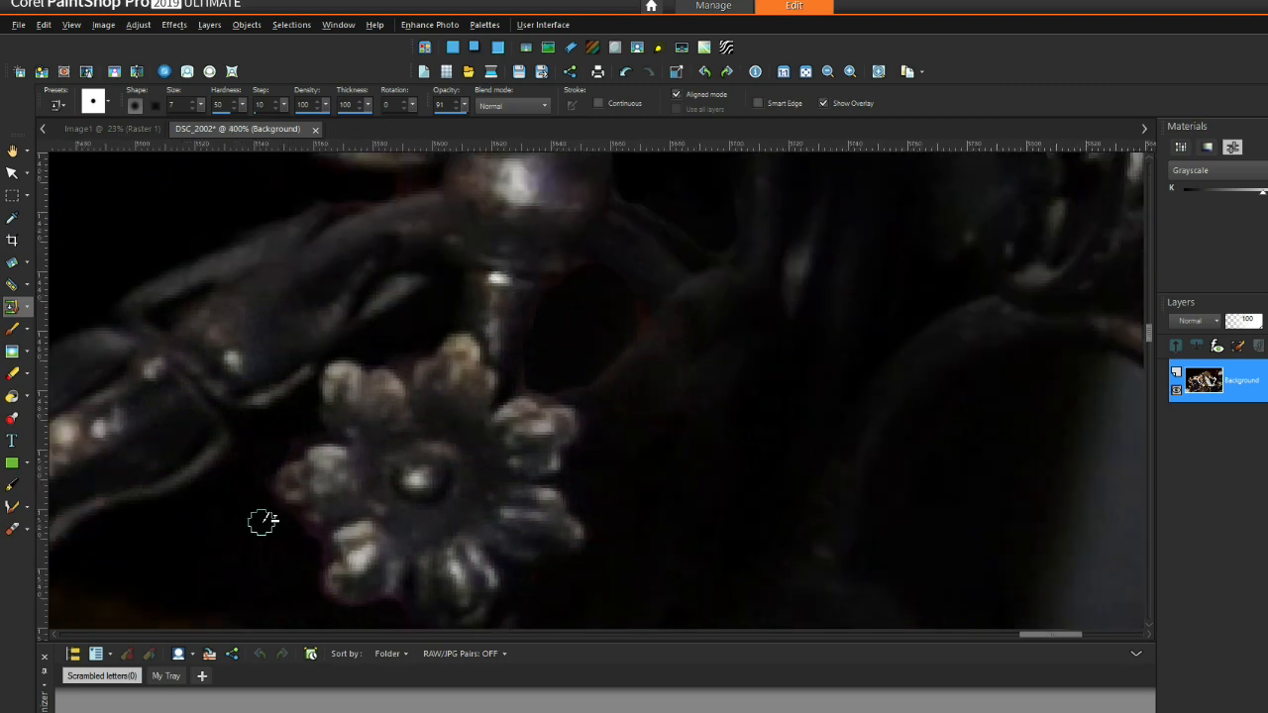
scroll(636, 376, "down", 1)
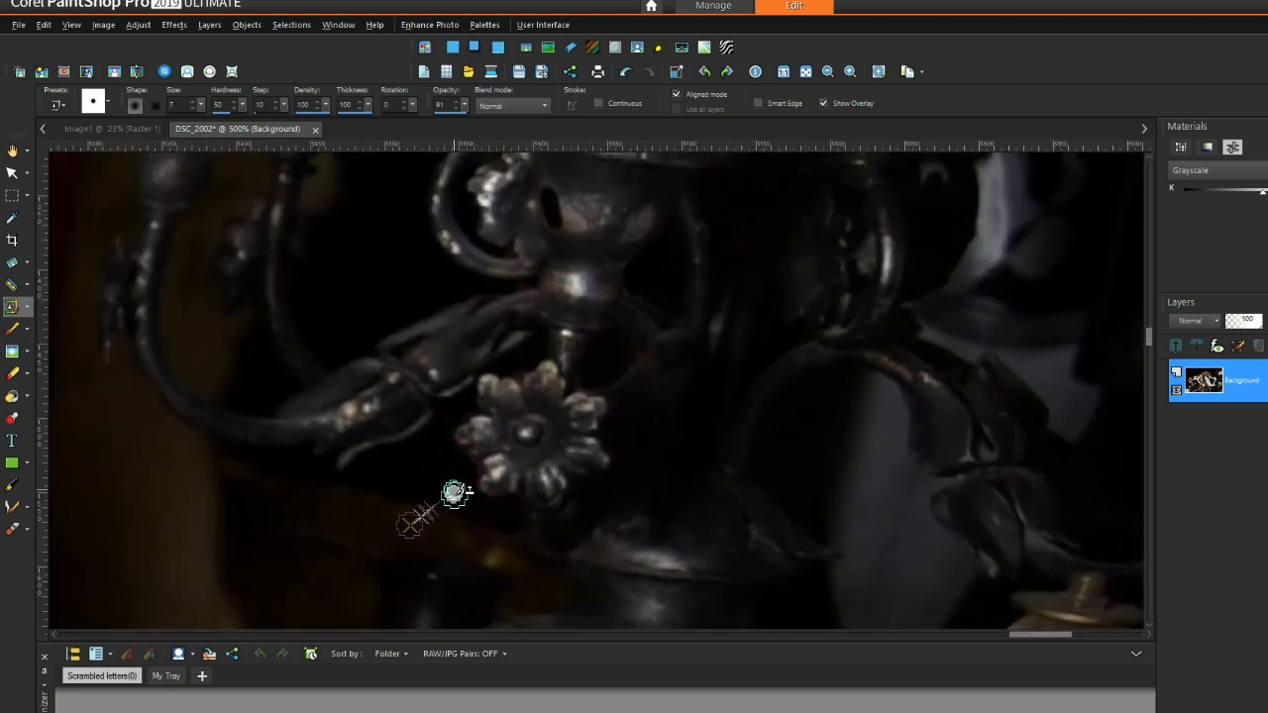
scroll(451, 492, "up", 7)
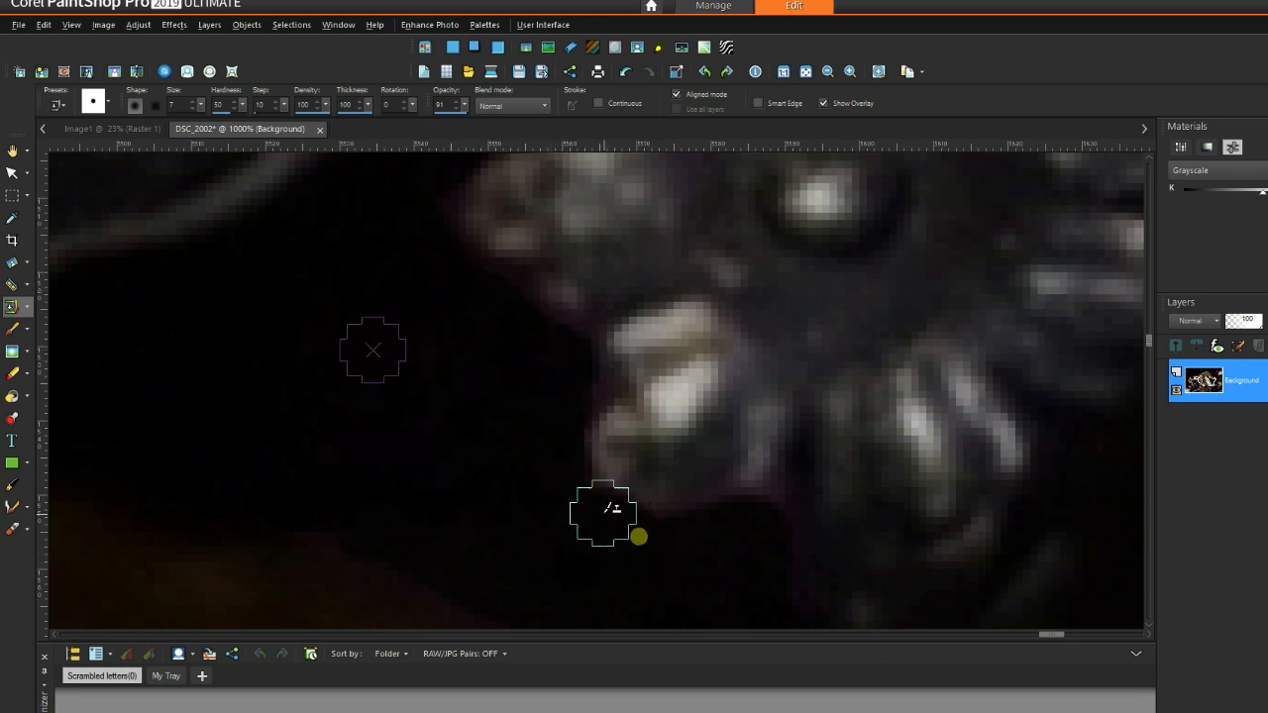
left_click(764, 535)
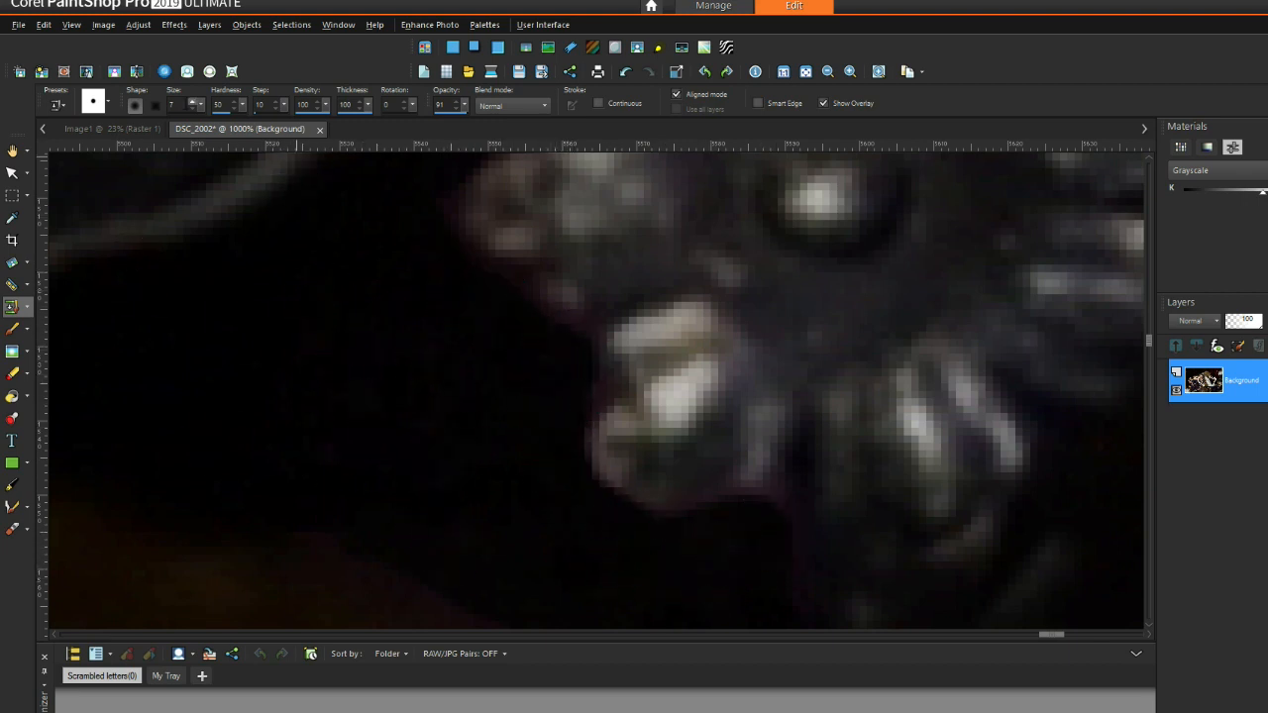
left_click(107, 102)
left_click_drag(391, 181, 403, 262)
Step: Choose the vertical line brush tip and reduce its size from 21 to 8
double_click(293, 194)
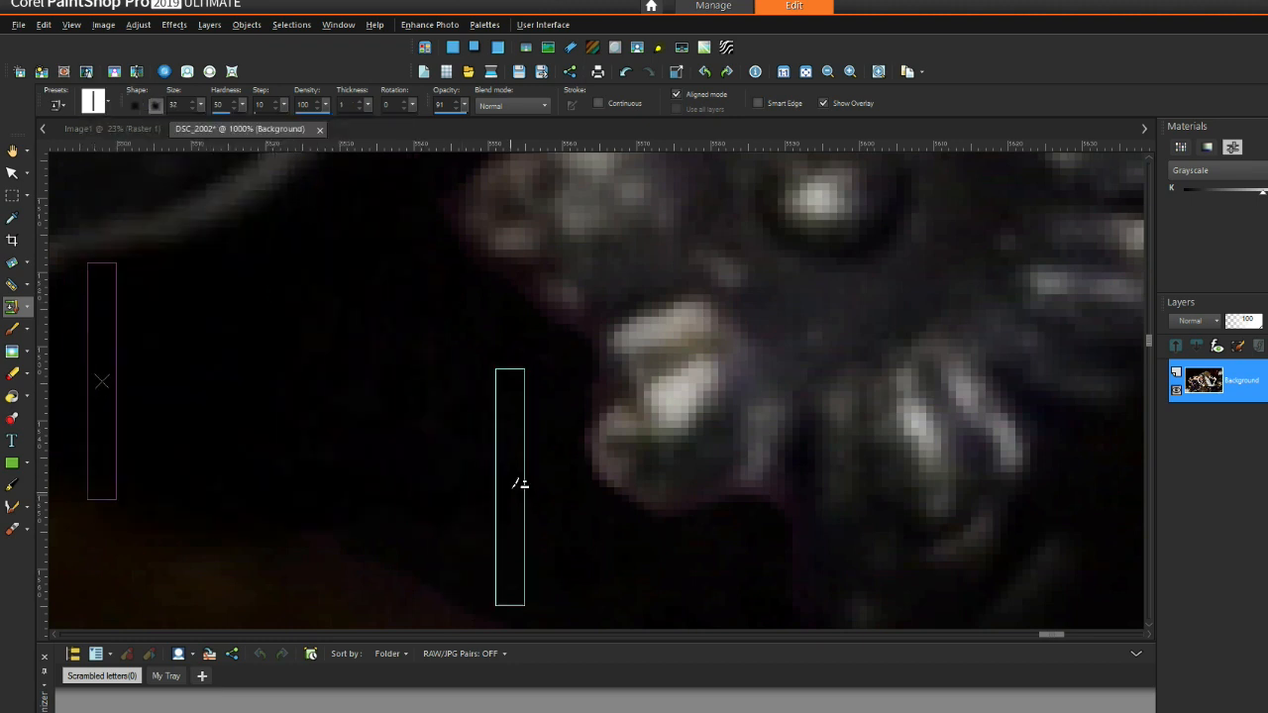
left_click(193, 110)
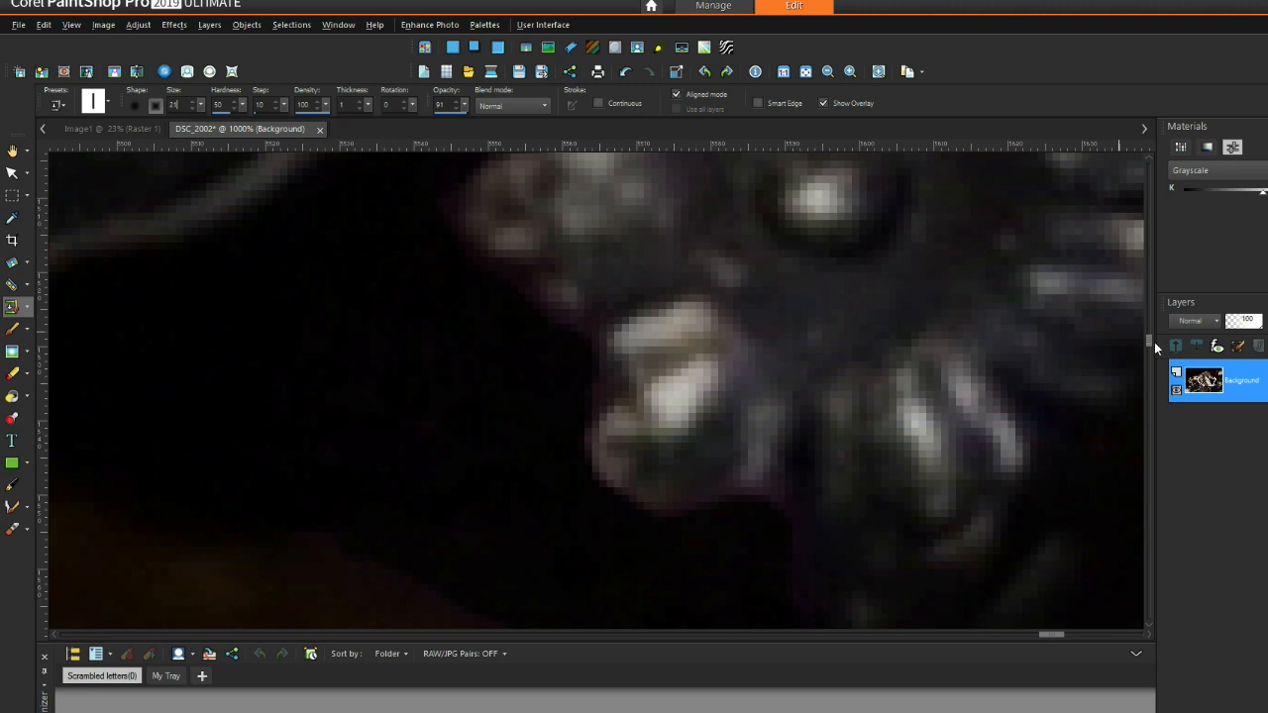
left_click_drag(1151, 338, 1152, 343)
left_click(1149, 155)
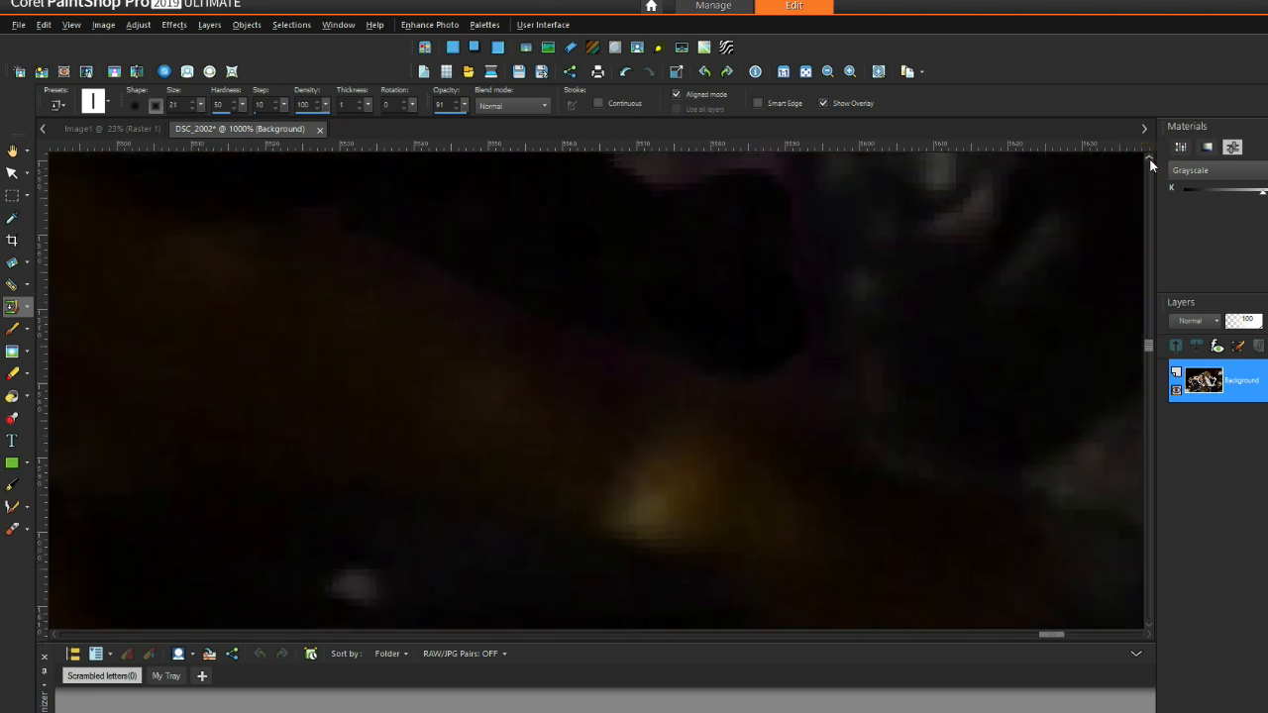
left_click(195, 109)
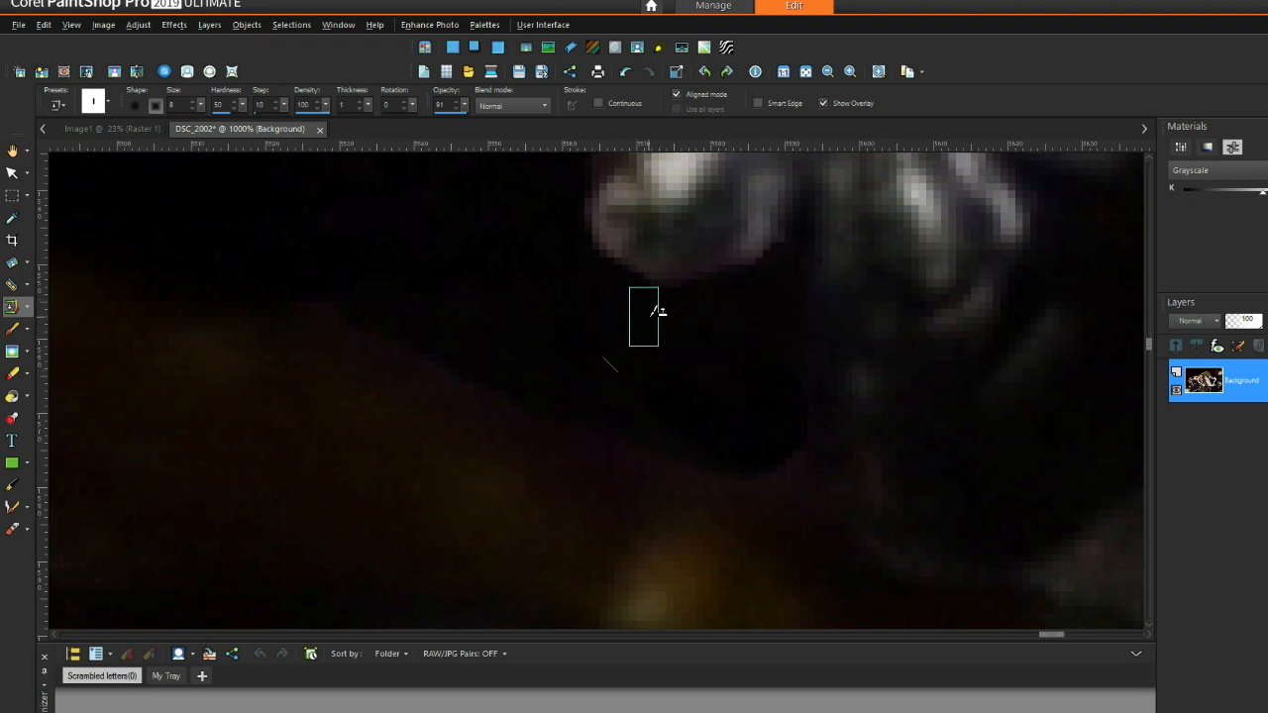
Step: Clone dark background over the spot beneath the carved rosette, then zoom out
right_click(714, 388)
left_click_drag(763, 436, 769, 450)
right_click(683, 376)
scroll(536, 295, "down", 2)
scroll(542, 293, "down", 8)
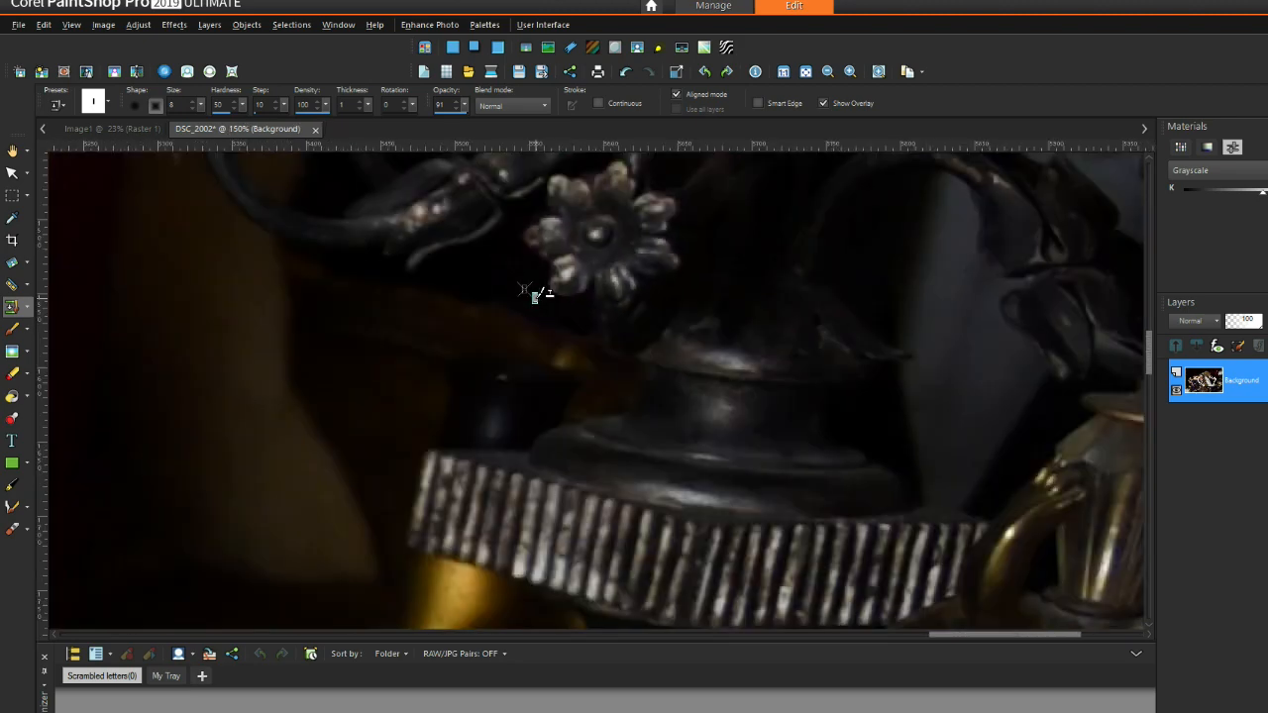
scroll(680, 289, "down", 5)
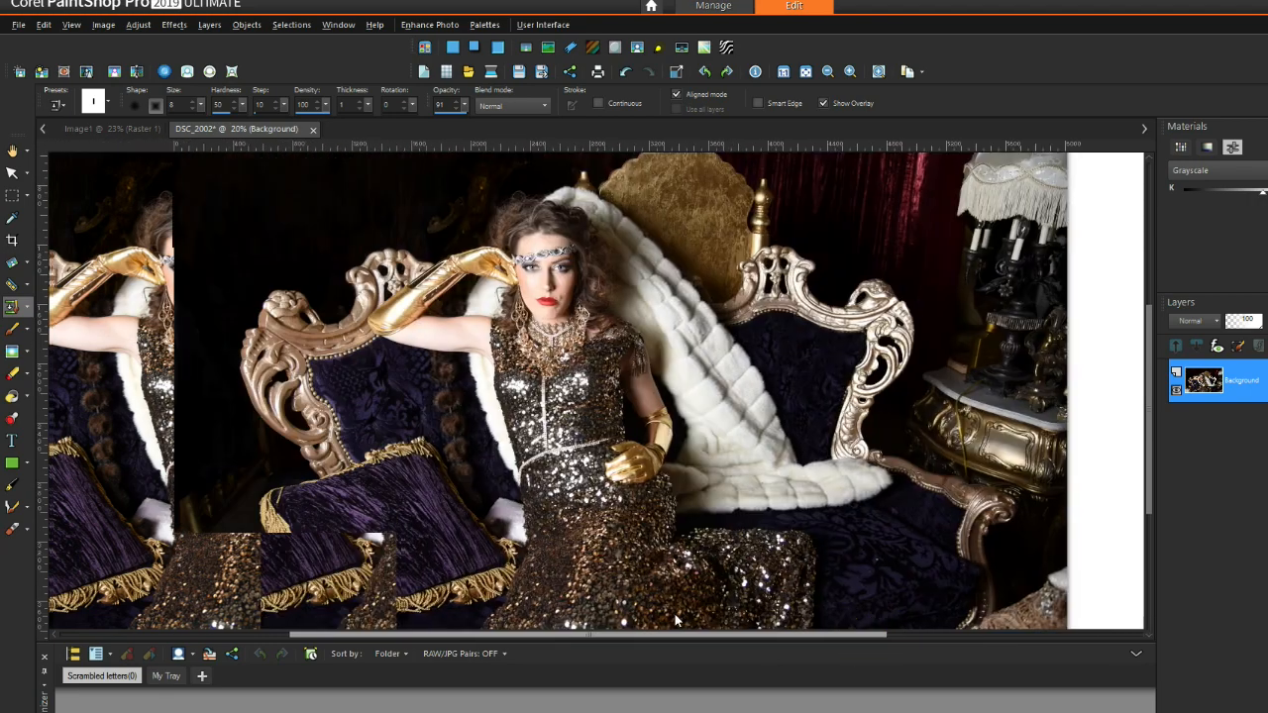
Step: Set the clone brush to a square tip with hardness 34 and size 94
scroll(452, 238, "up", 4)
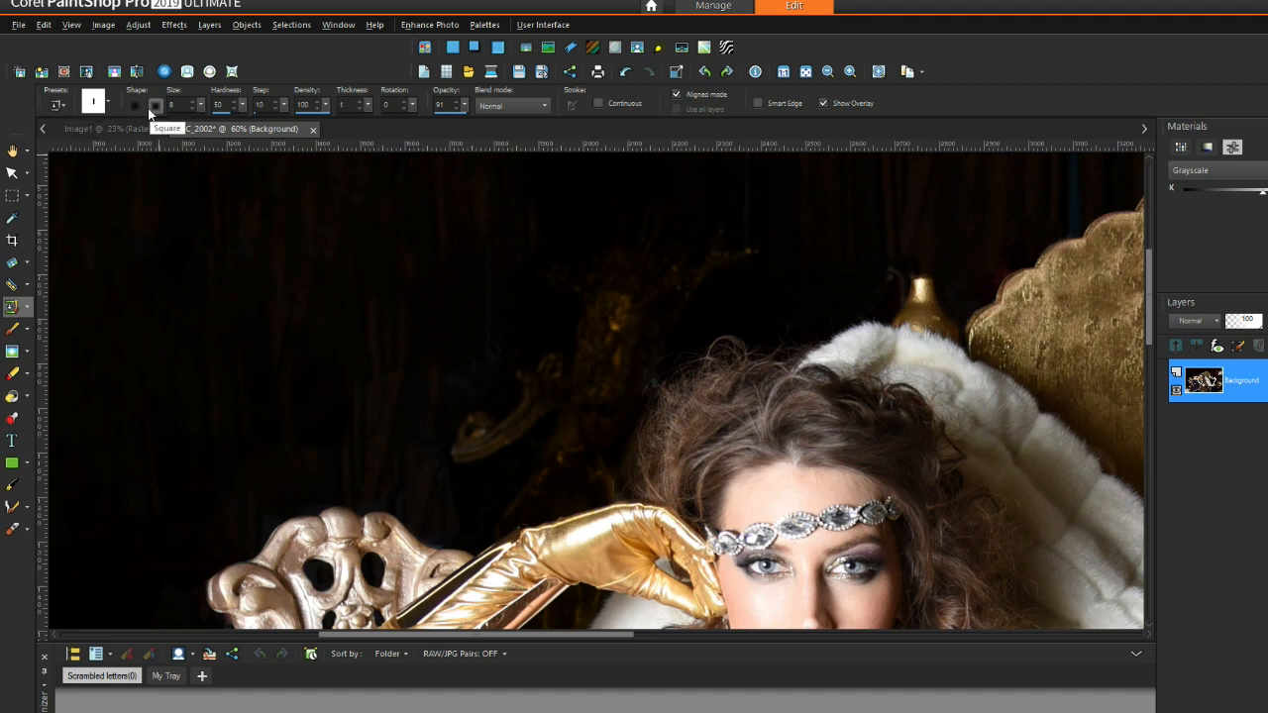
left_click(105, 101)
left_click(353, 249)
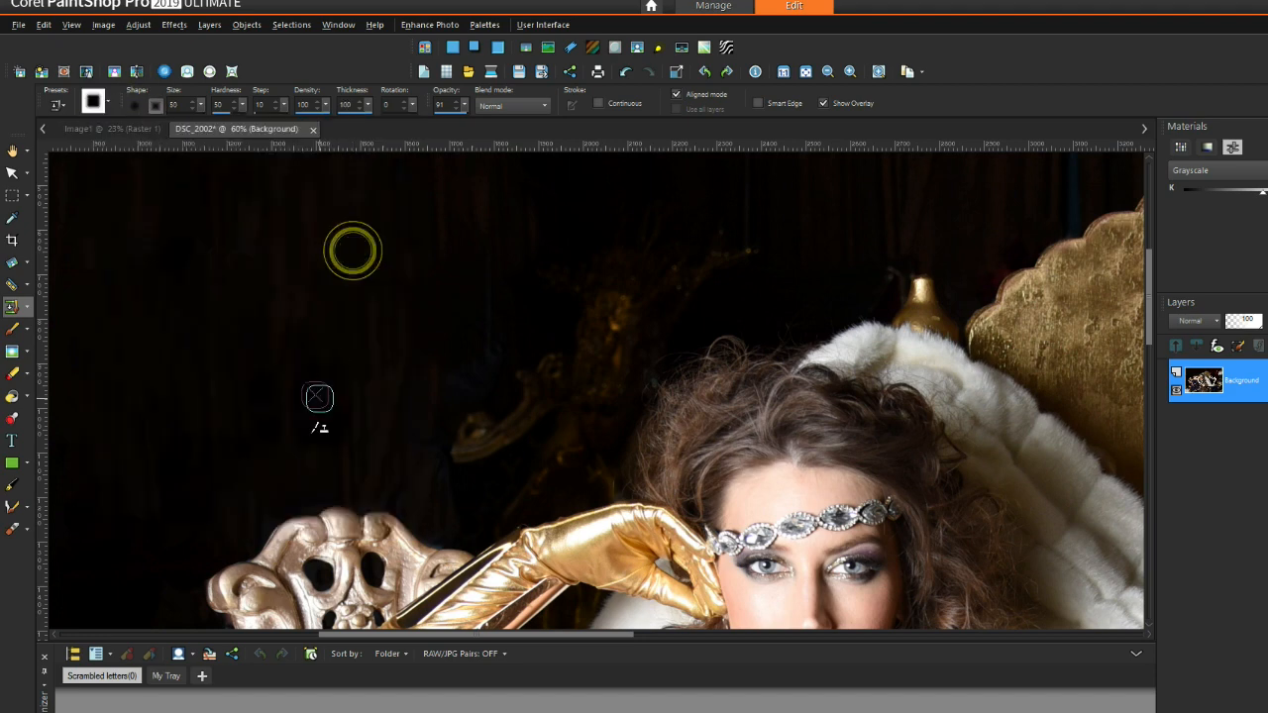
left_click_drag(201, 104, 314, 366)
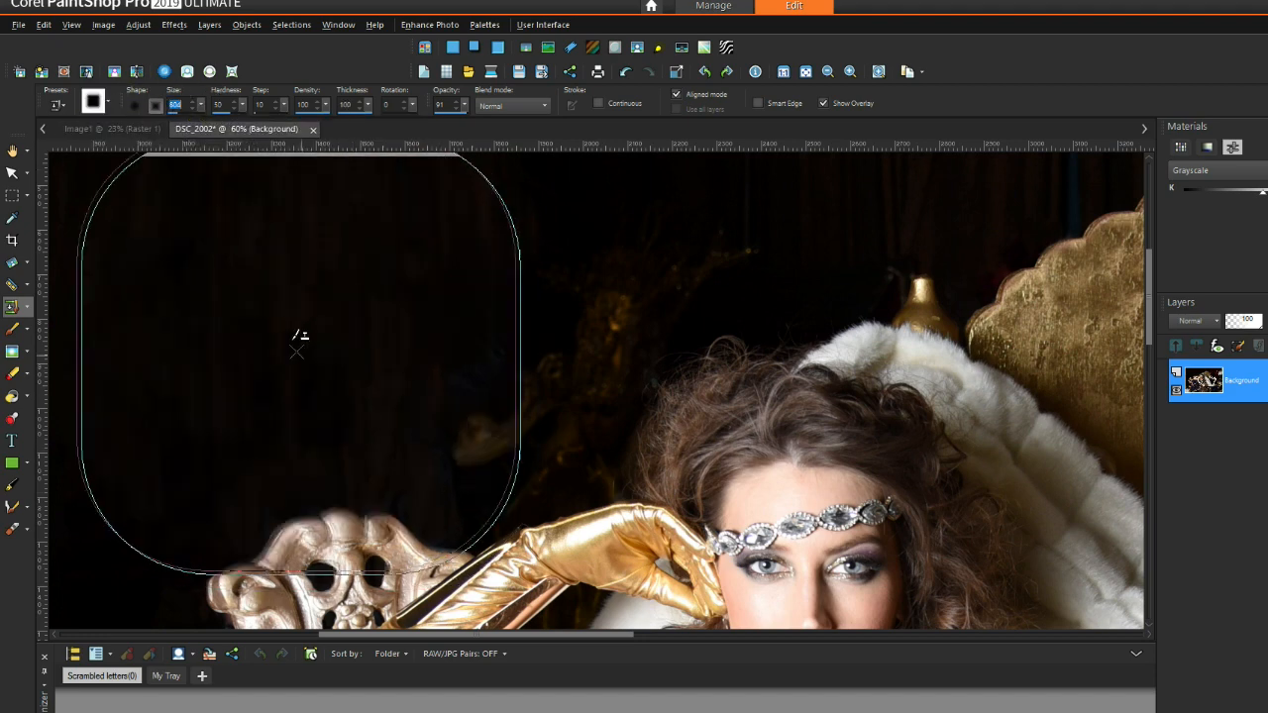
left_click_drag(242, 105, 154, 104)
Step: Dab cloned background over the dark curtain on the left side of the backdrop
scroll(339, 370, "up", 3)
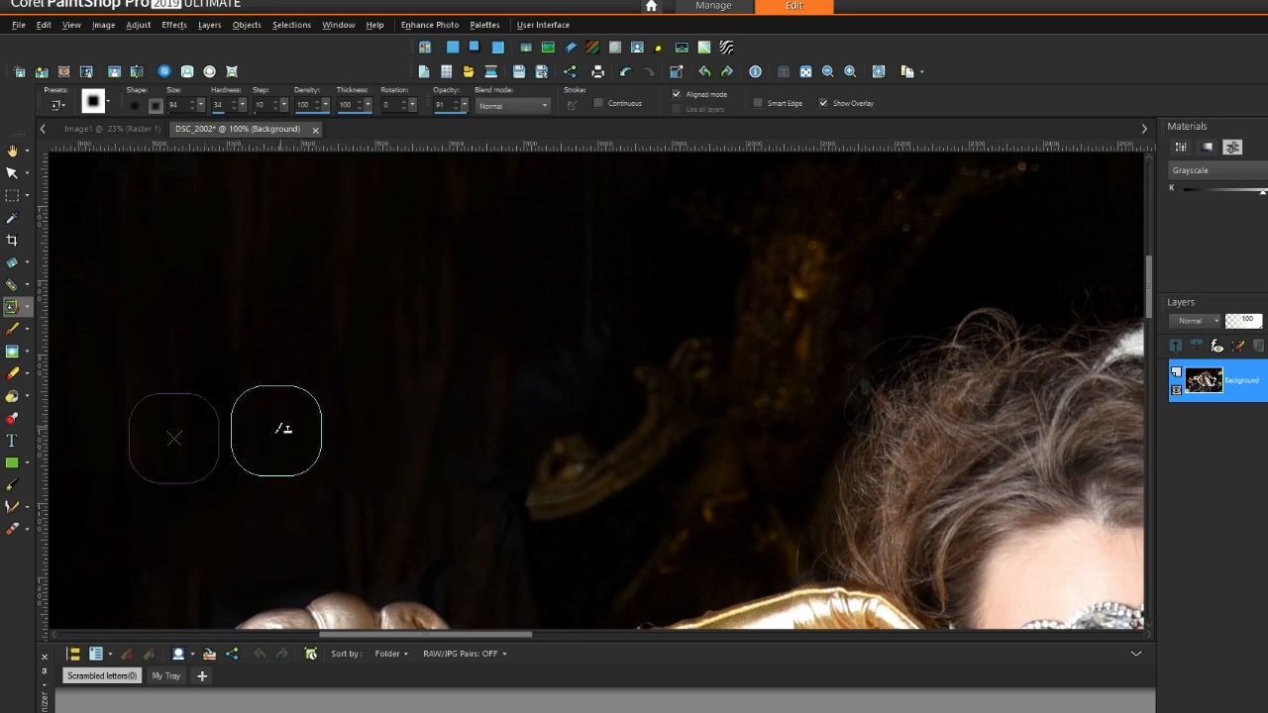
scroll(353, 347, "down", 1)
scroll(274, 439, "up", 3)
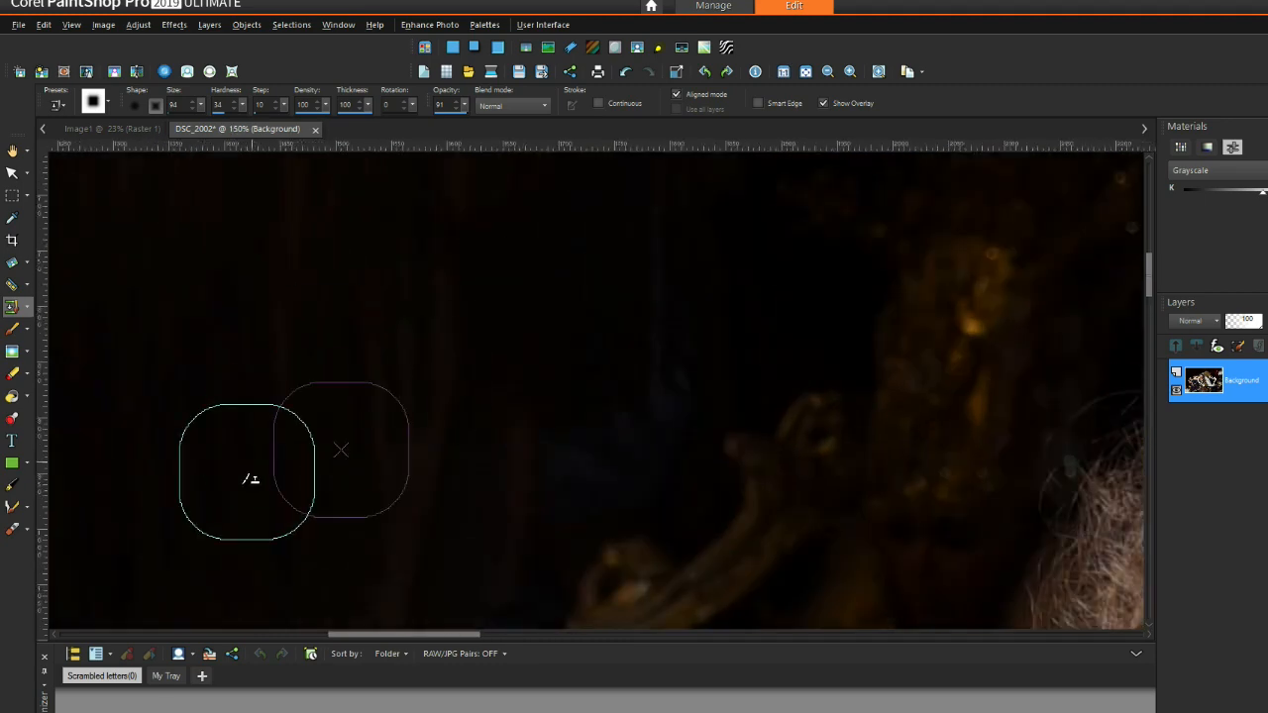
scroll(582, 426, "down", 2)
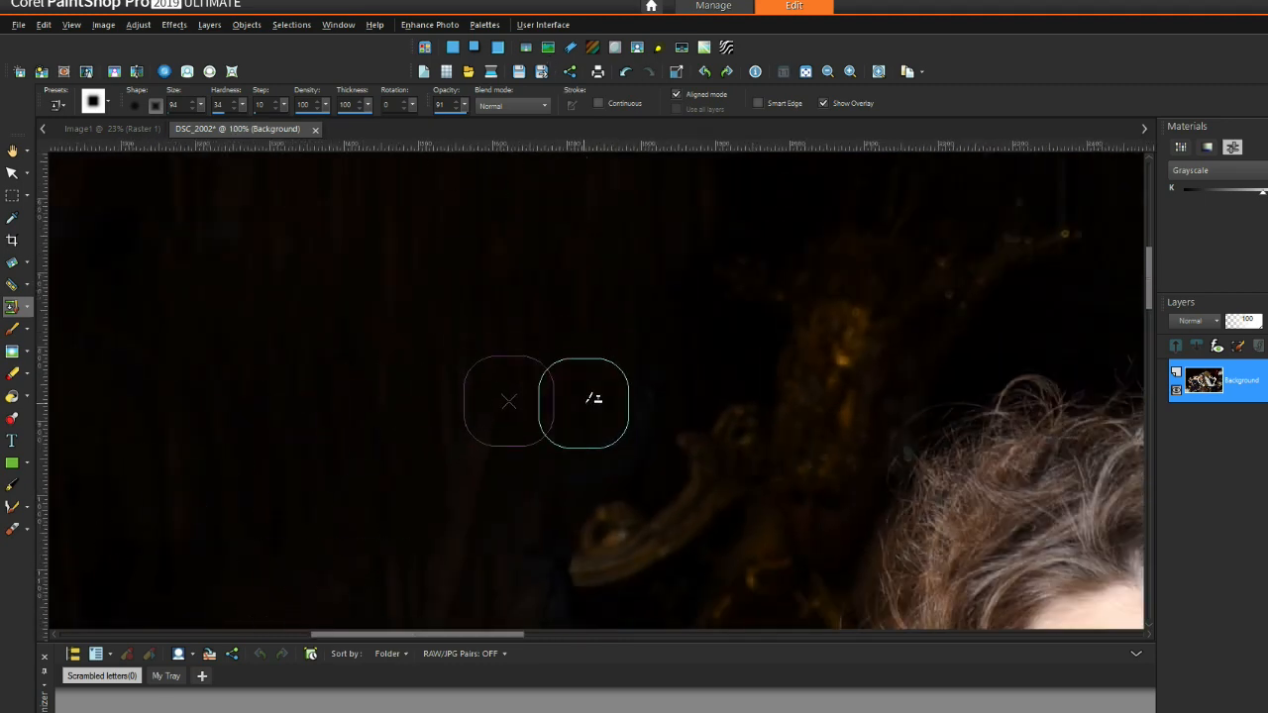
scroll(282, 529, "down", 1)
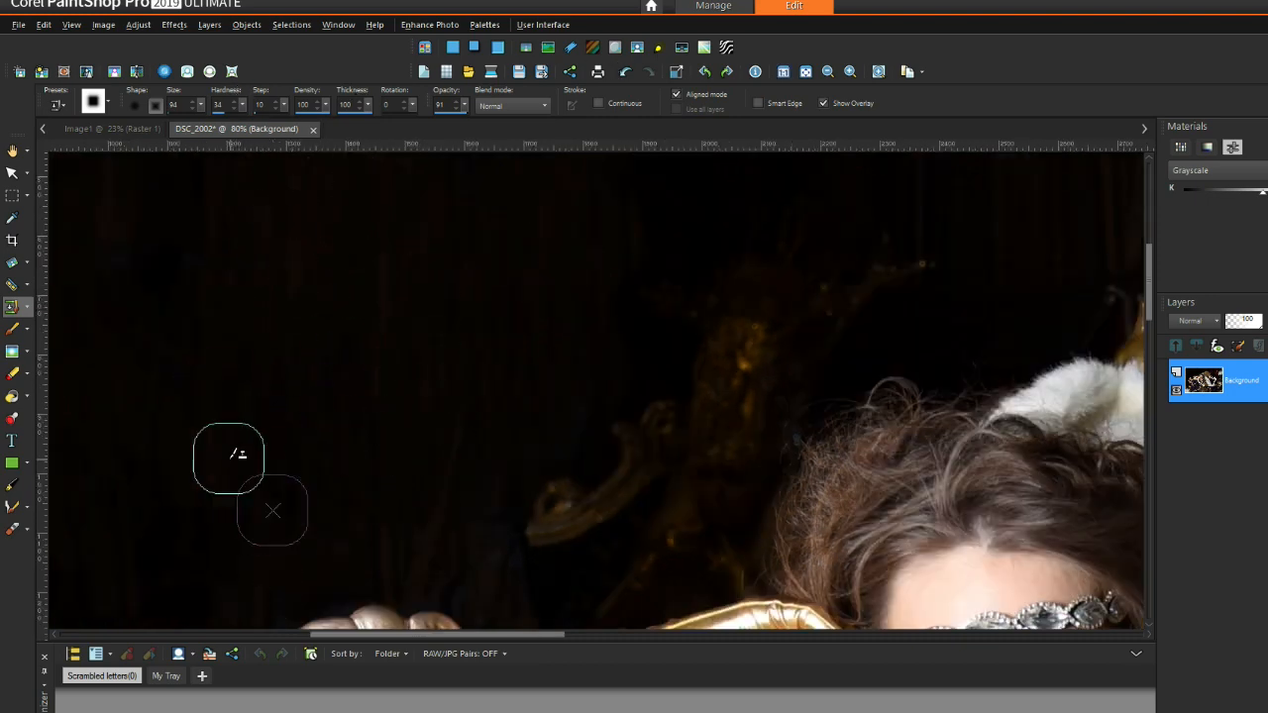
left_click_drag(512, 636, 457, 644)
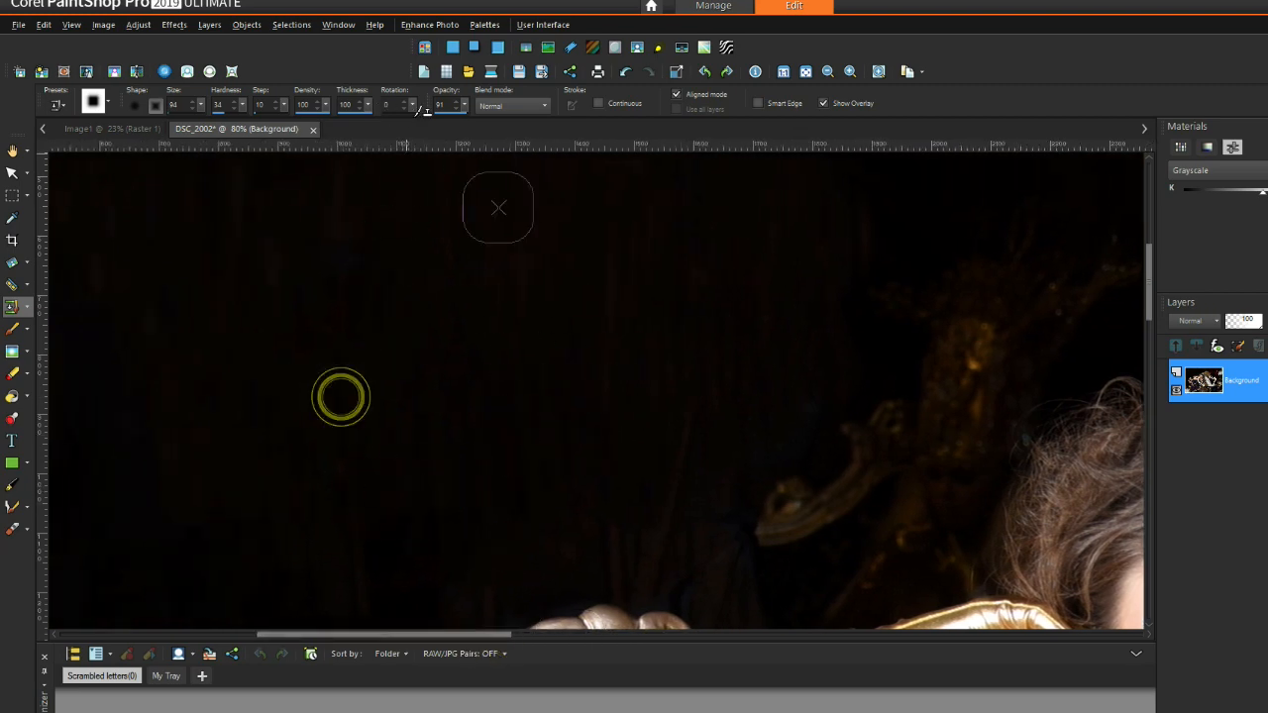
left_click(317, 422)
left_click(362, 343)
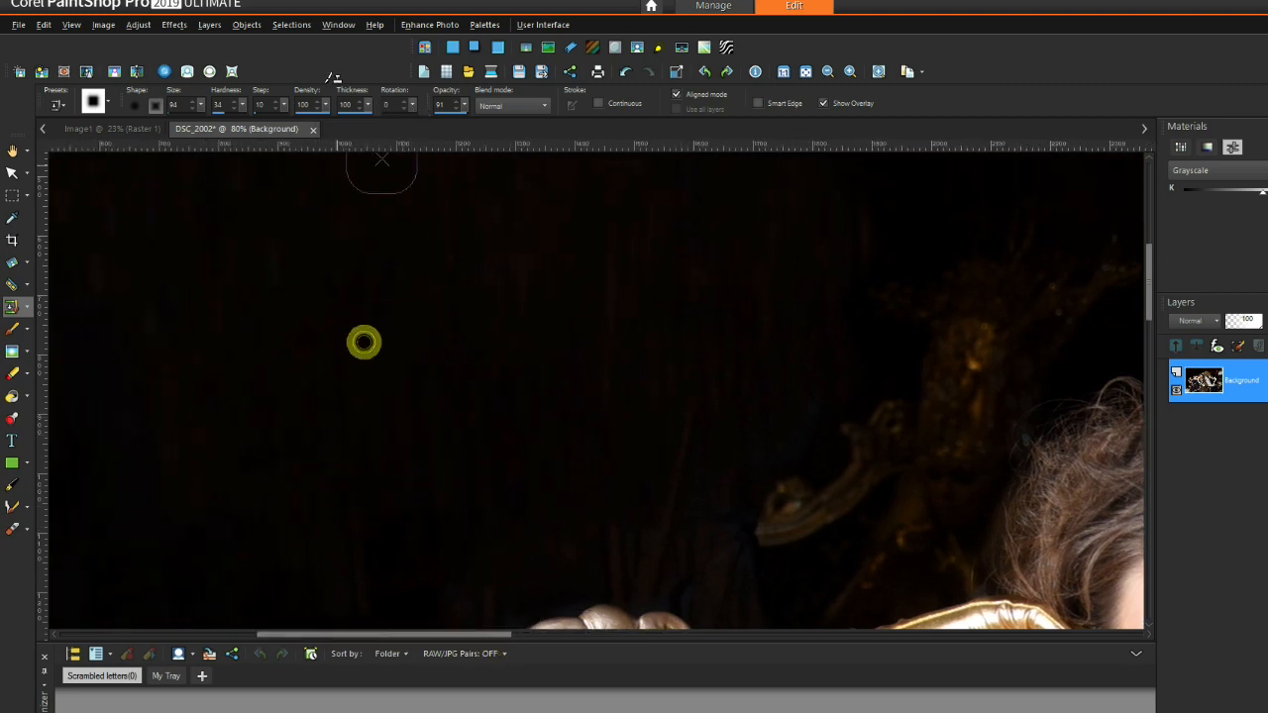
left_click(242, 482)
right_click(227, 433)
left_click(143, 439)
left_click(129, 428)
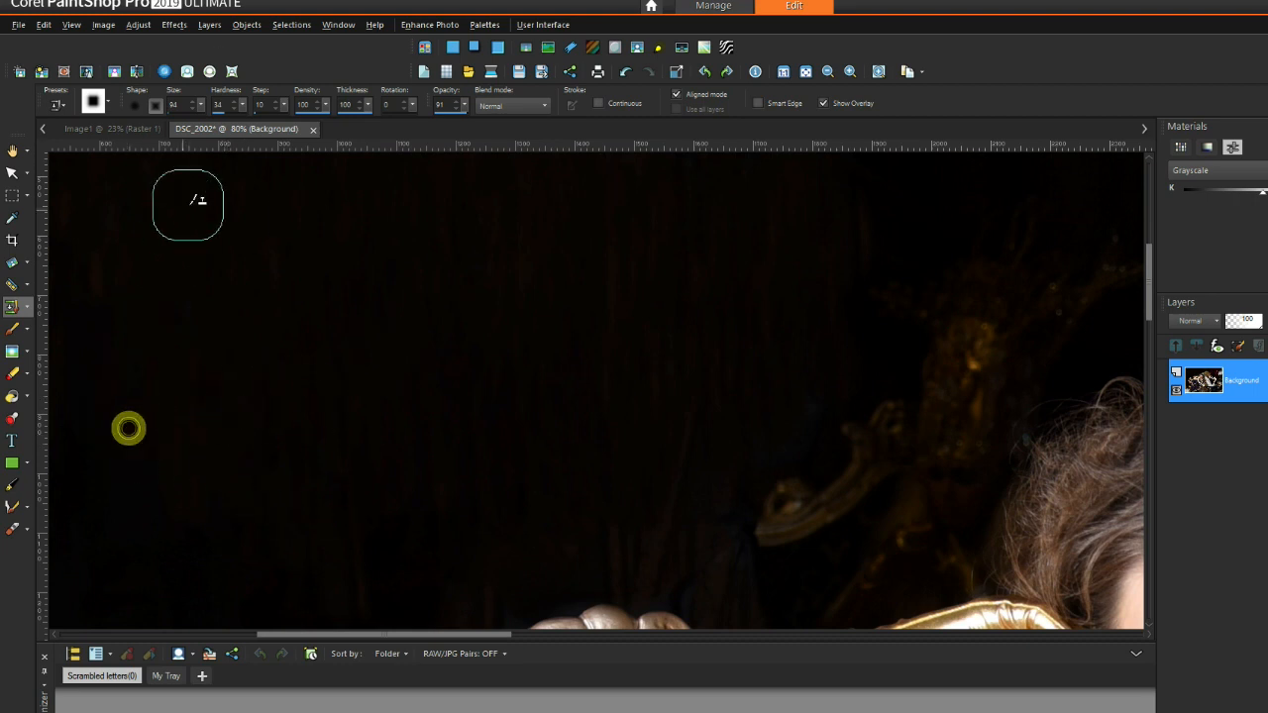
left_click(88, 363)
scroll(264, 349, "down", 1)
left_click(119, 489)
Step: Keep resetting the clone source on the curtain and cover the remaining dark spots
right_click(218, 382)
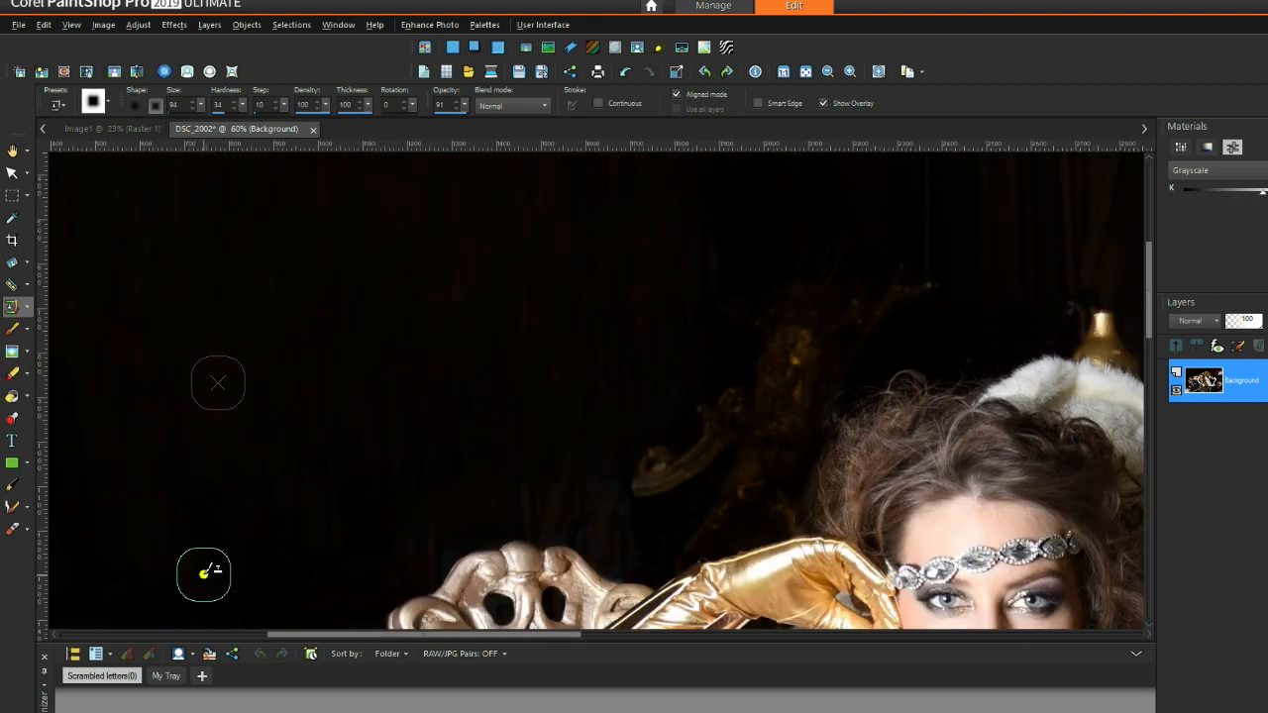
left_click(249, 550)
right_click(249, 233)
left_click(257, 506)
right_click(212, 249)
left_click(164, 321)
right_click(204, 400)
left_click(68, 538)
right_click(295, 398)
left_click(369, 562)
right_click(248, 399)
left_click(484, 475)
right_click(446, 321)
left_click(598, 264)
left_click(612, 241)
left_click(569, 262)
right_click(266, 392)
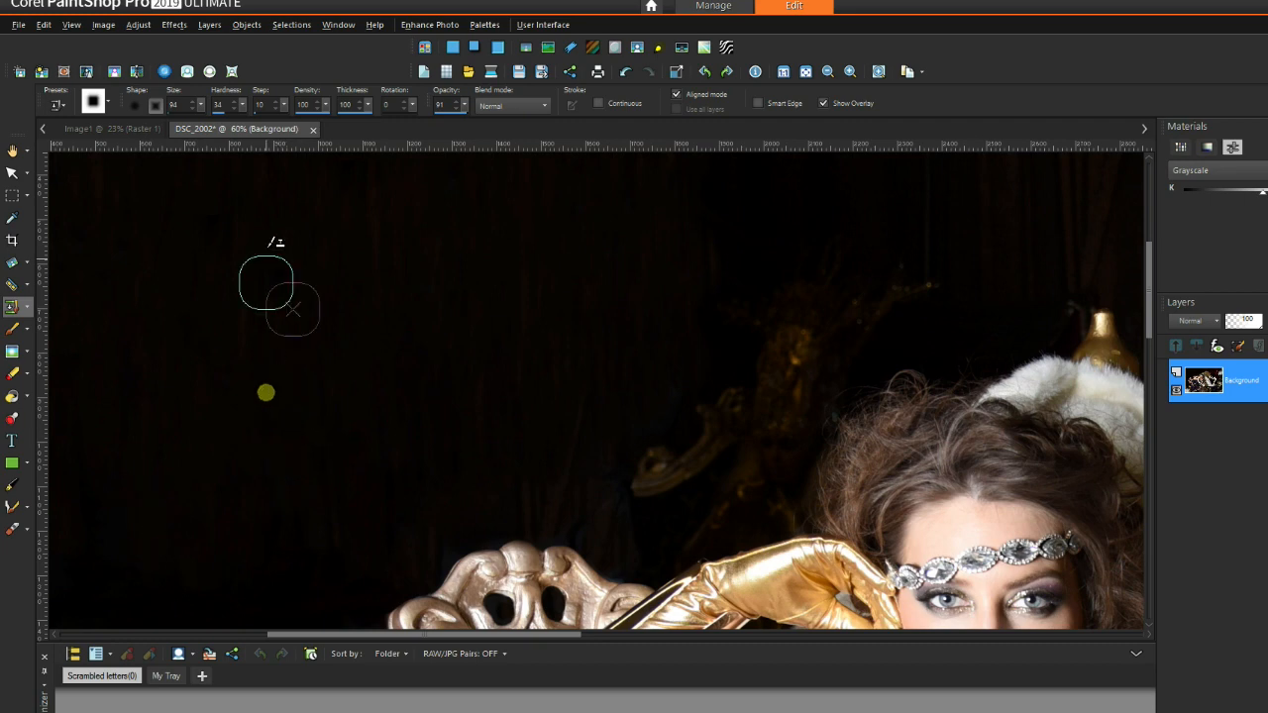
Step: Patch the upper dark curtain with cloned dabs from shifting source spots
scroll(293, 321, "down", 1)
left_click(278, 177)
right_click(339, 359)
left_click(167, 409)
right_click(213, 346)
left_click(179, 280)
right_click(246, 379)
left_click(154, 280)
right_click(179, 294)
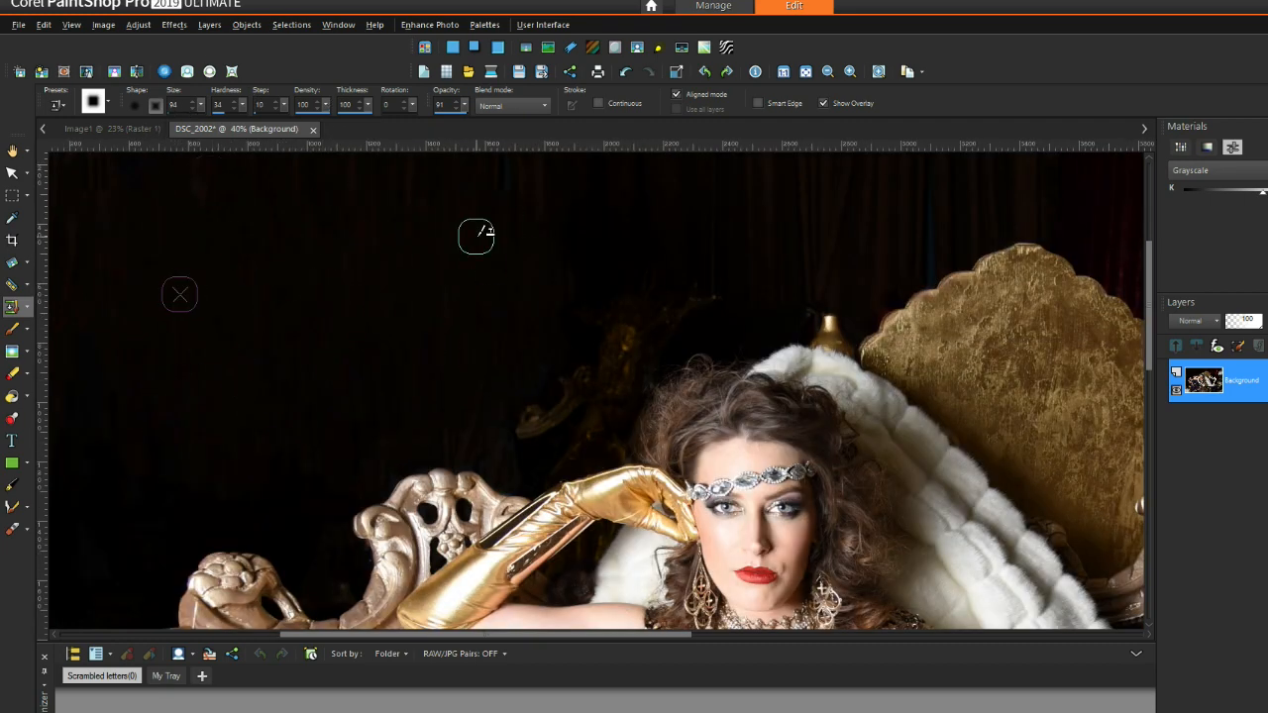
left_click(581, 283)
right_click(496, 274)
left_click(614, 272)
right_click(382, 364)
left_click(415, 203)
right_click(361, 296)
left_click(323, 282)
scroll(256, 247, "down", 3)
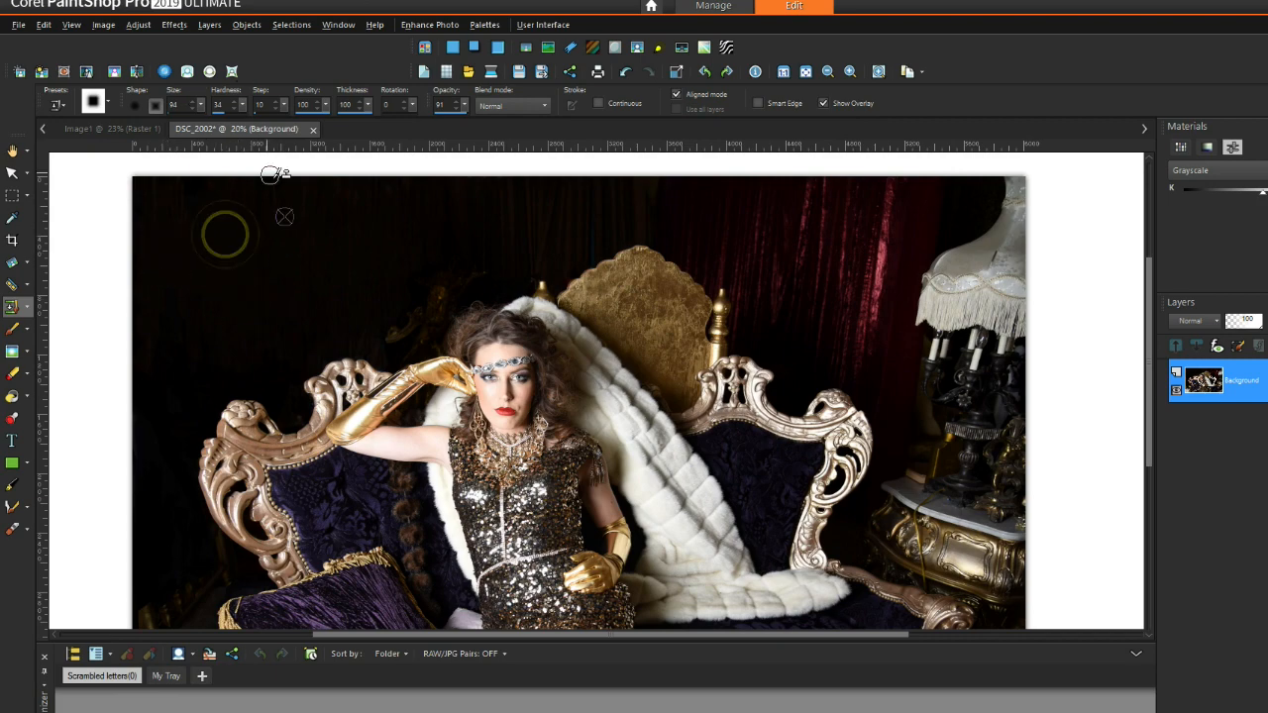
Step: Clone dark backdrop over the faint gold ornament left of the model's head
scroll(936, 215, "down", 1)
scroll(604, 153, "up", 4)
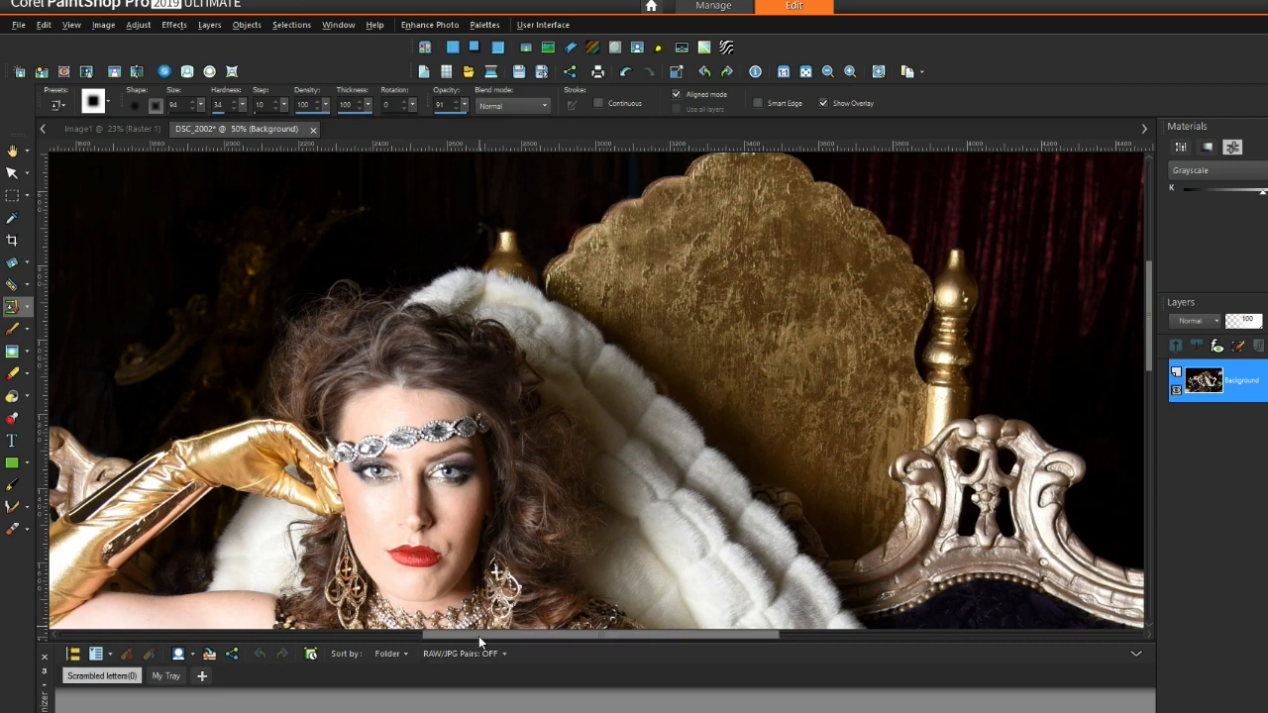
left_click_drag(479, 635, 453, 635)
left_click_drag(1149, 362, 1149, 327)
right_click(157, 288)
left_click_drag(260, 426, 266, 415)
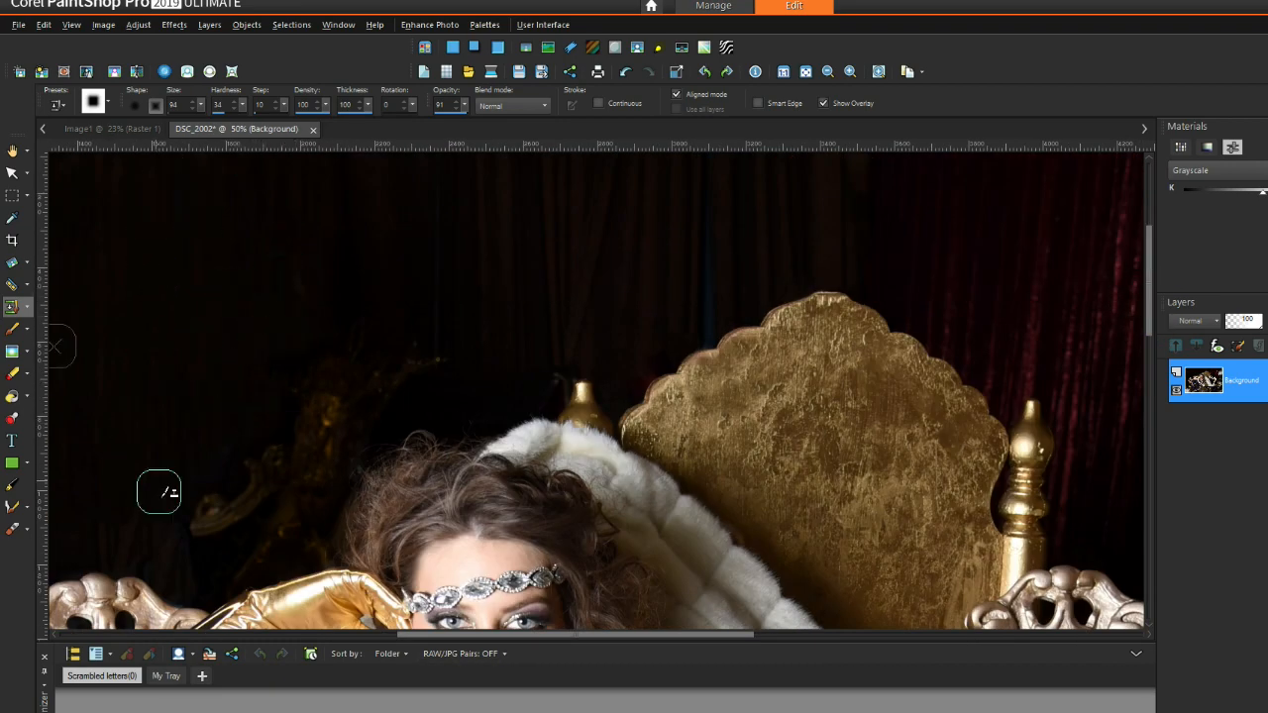
mouse_move(182, 563)
left_mouse_down()
mouse_move(113, 463)
mouse_move(218, 569)
mouse_move(228, 556)
mouse_move(179, 509)
left_mouse_up()
left_click(219, 471)
right_click(164, 413)
left_click(329, 322)
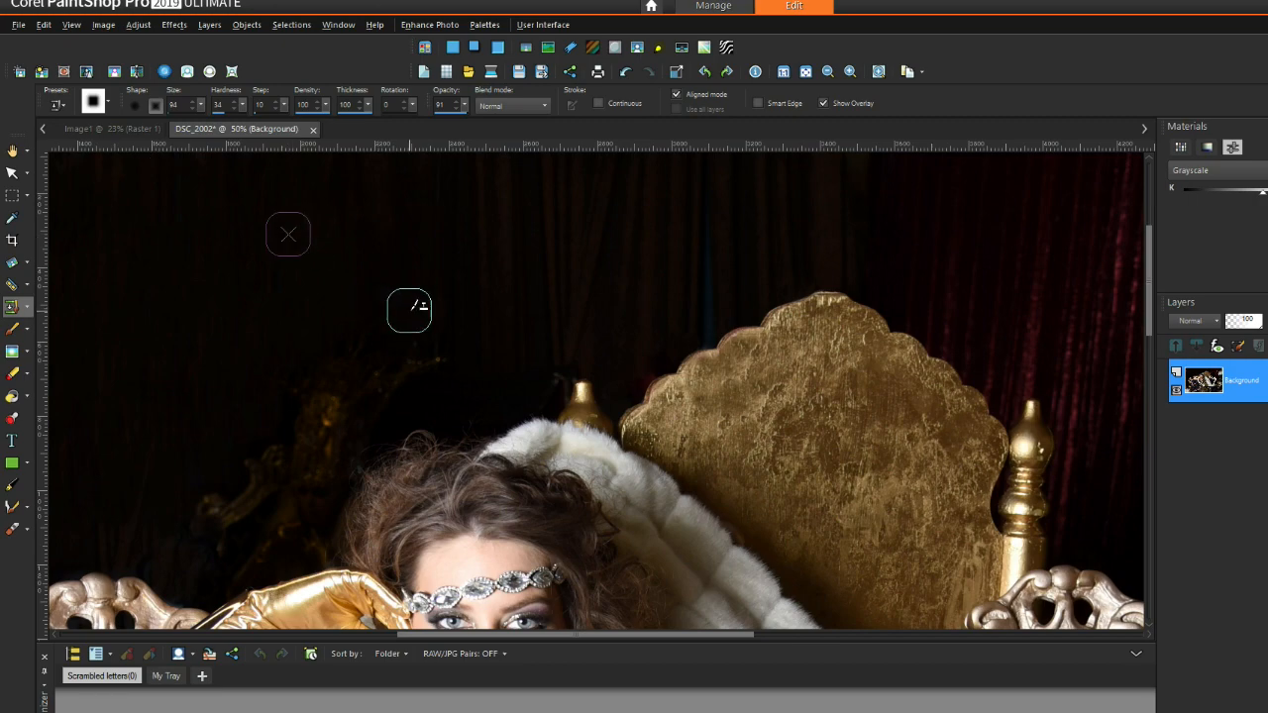
scroll(837, 198, "down", 1)
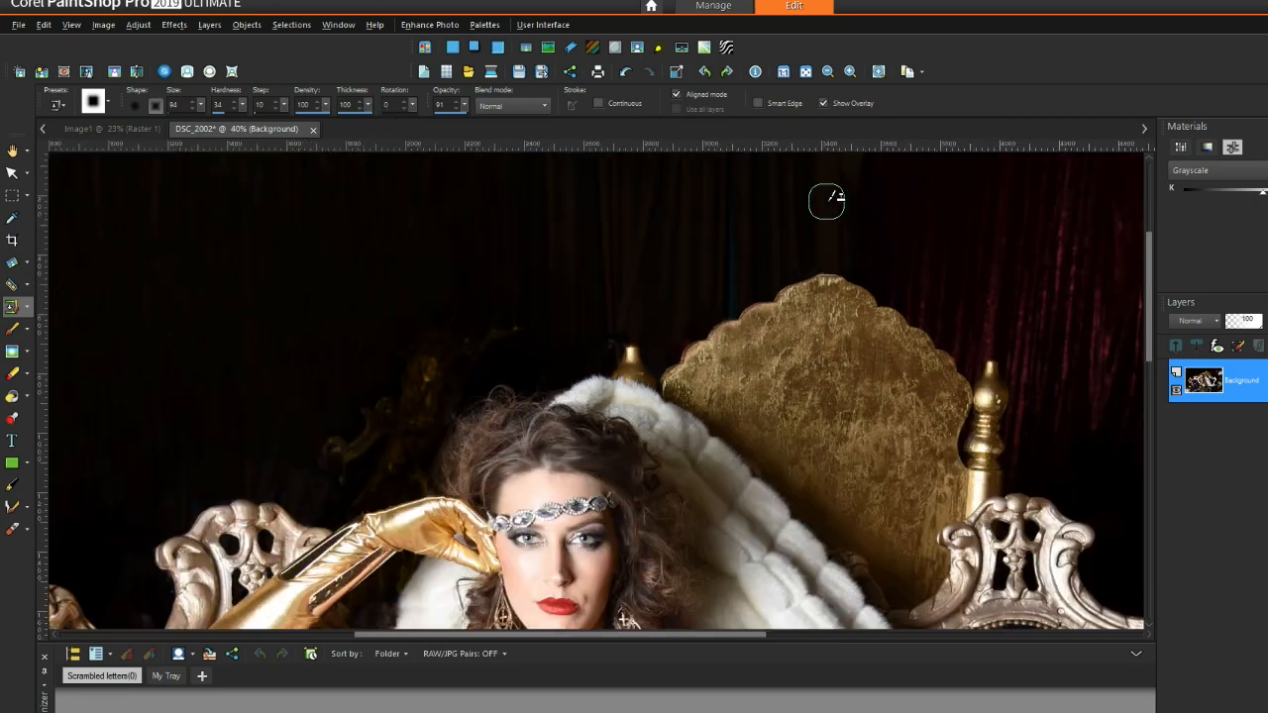
scroll(567, 276, "up", 1)
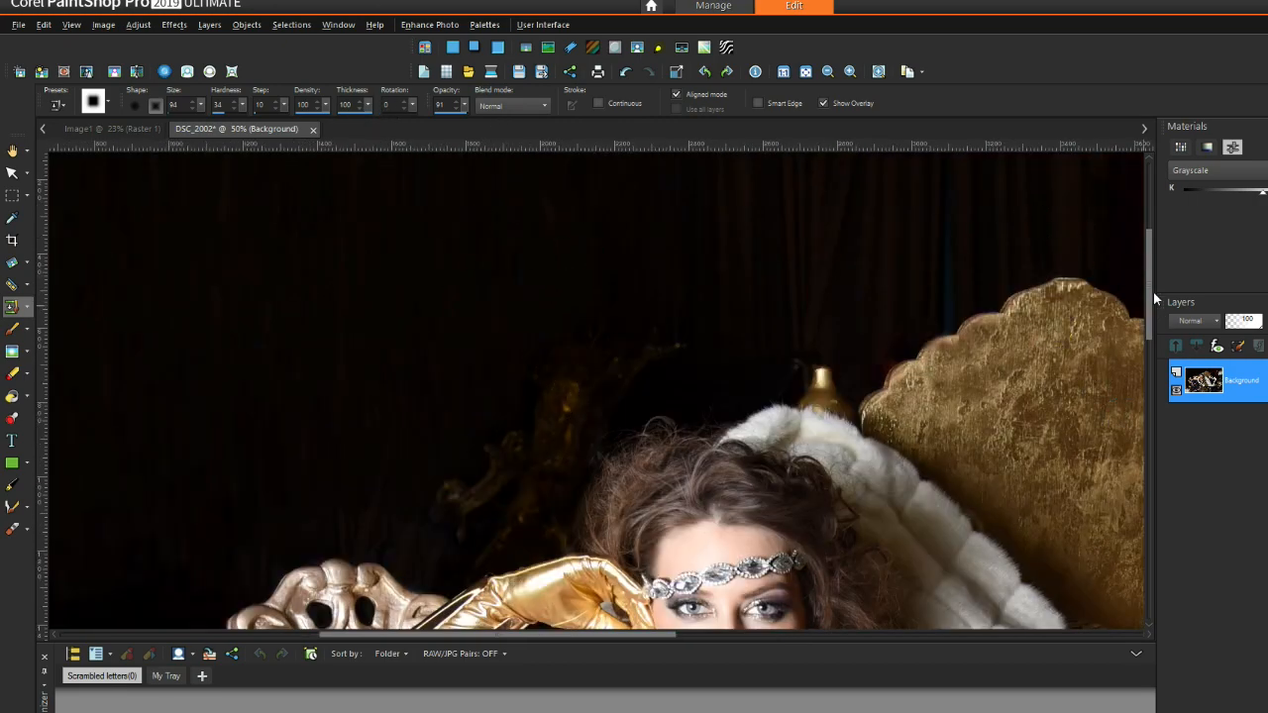
scroll(1126, 218, "up", 3)
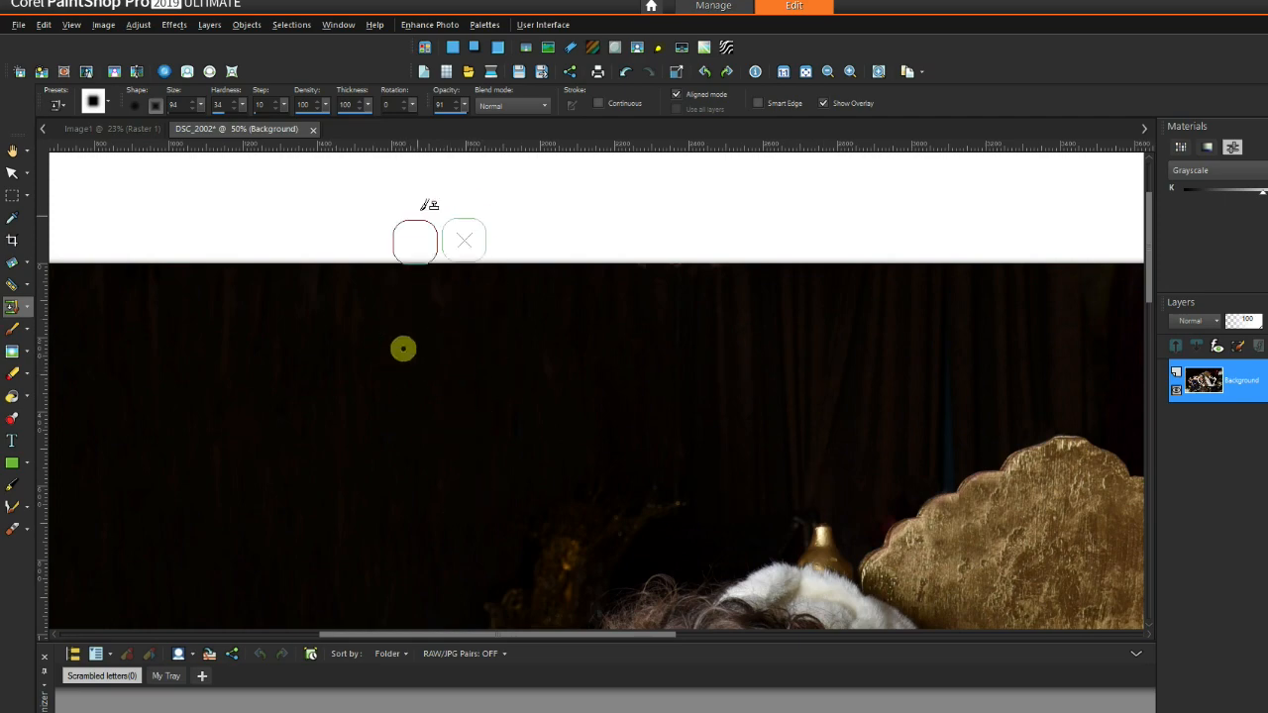
Step: Zoom out to view the whole edited photo
scroll(495, 410, "down", 4)
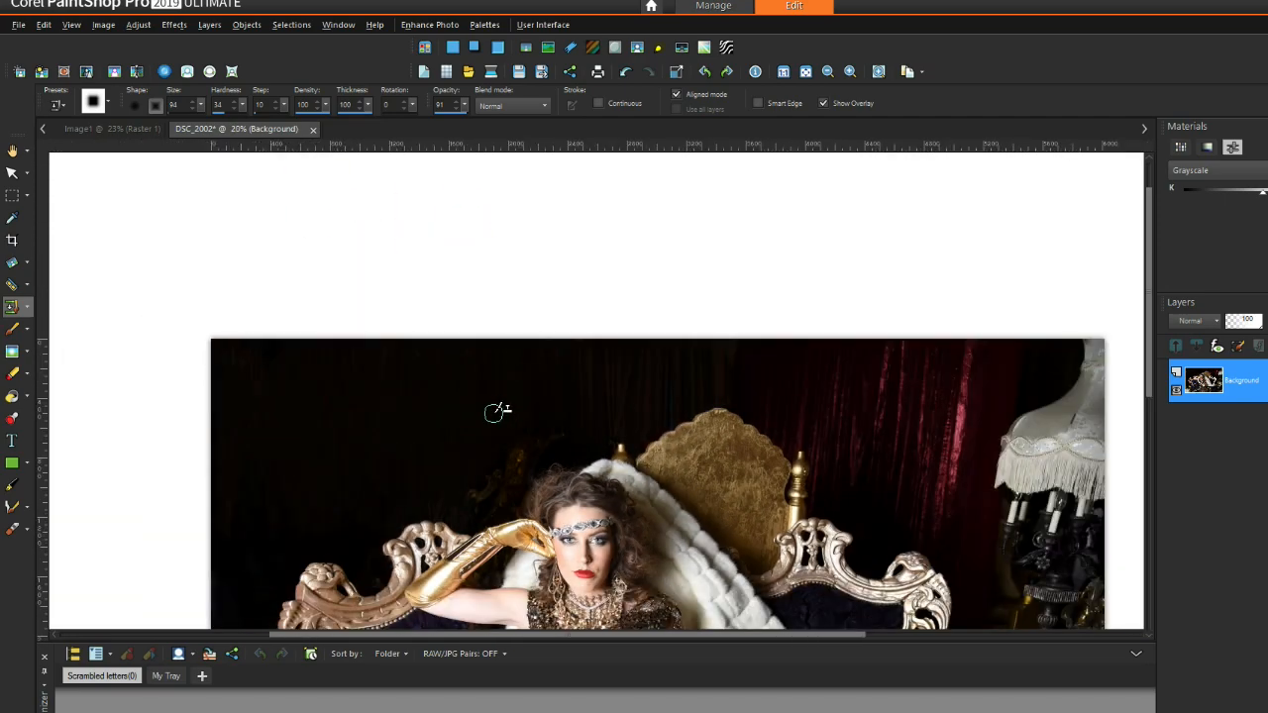
scroll(496, 410, "down", 1)
scroll(695, 347, "up", 4)
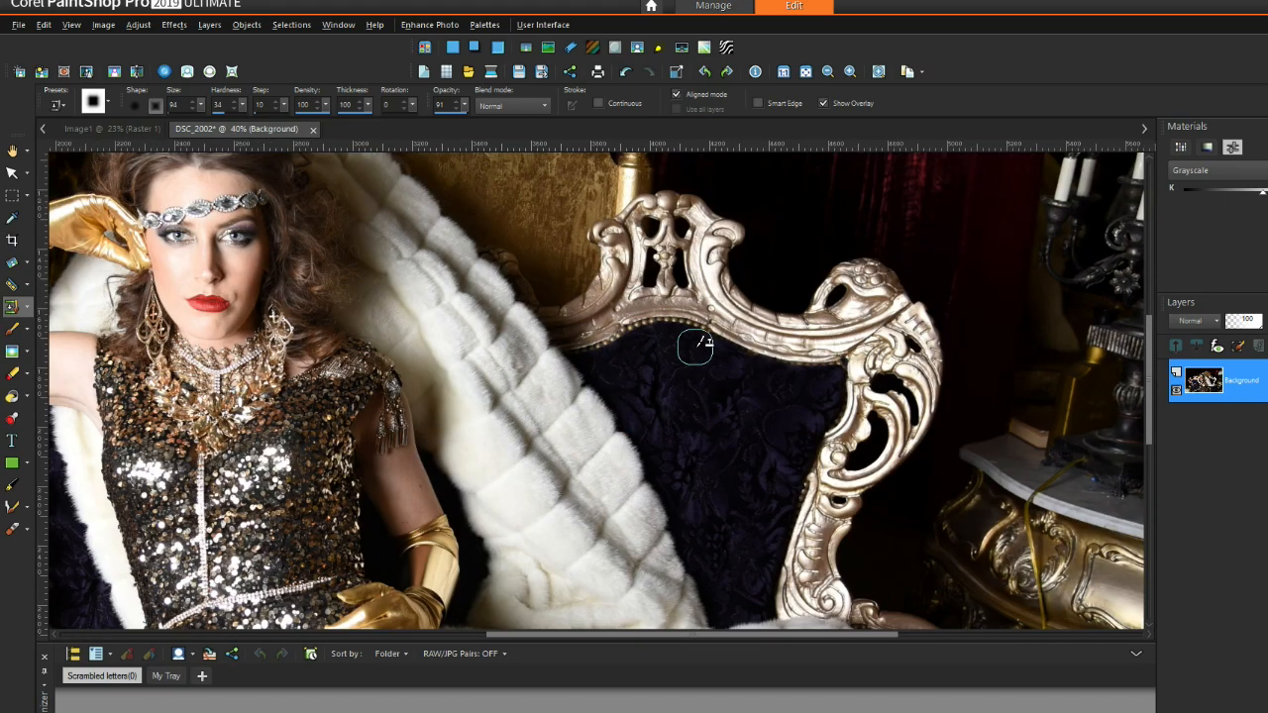
scroll(695, 346, "up", 2)
left_click_drag(775, 635, 529, 635)
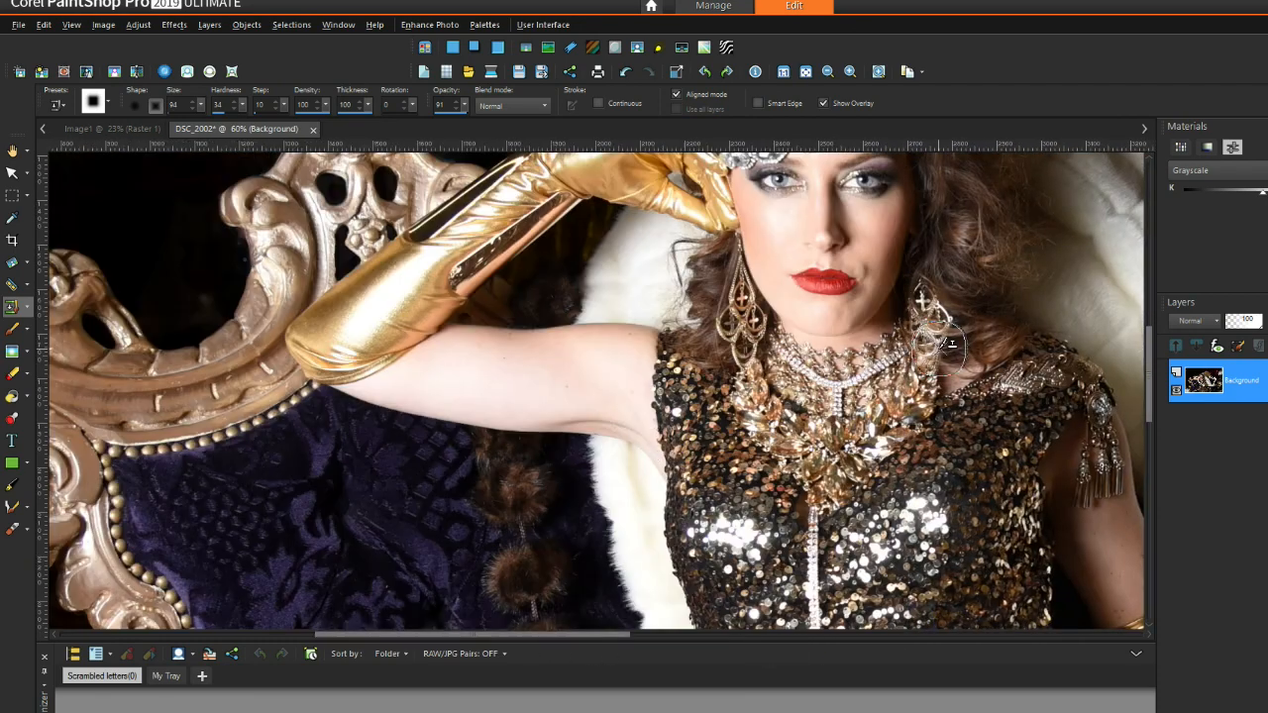
scroll(990, 307, "down", 2)
left_click_drag(643, 635, 772, 682)
scroll(872, 475, "down", 2)
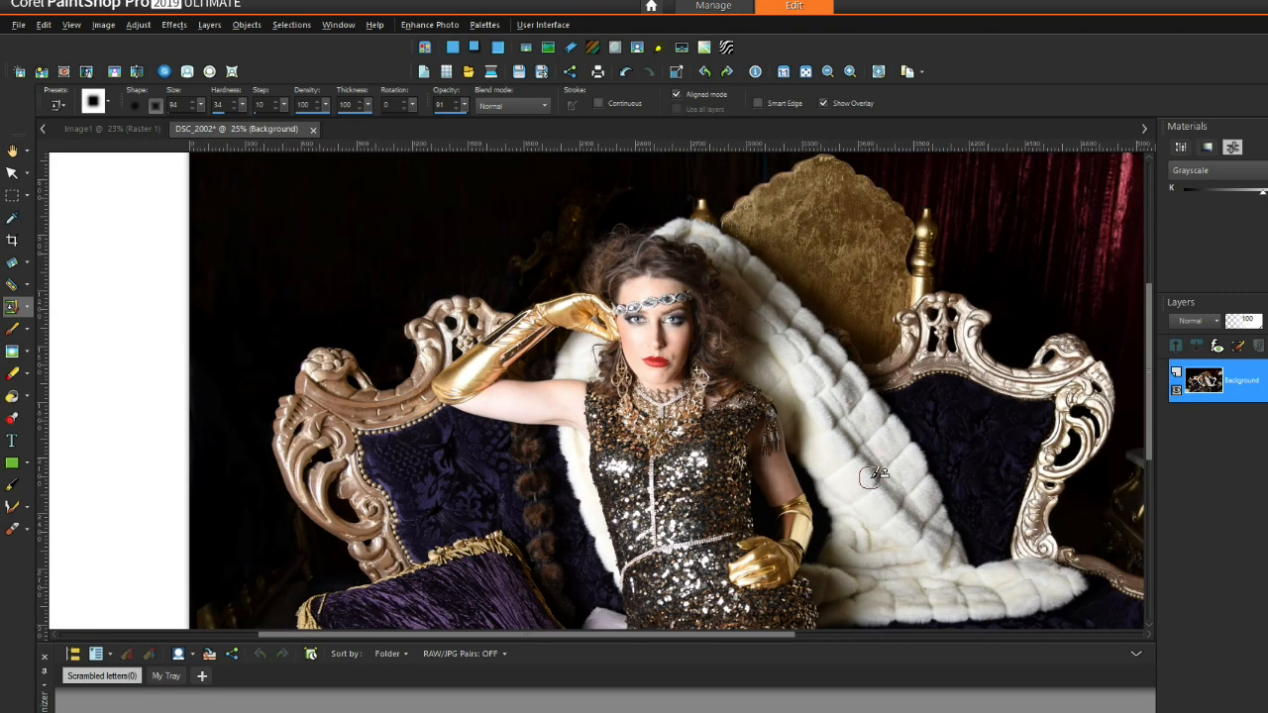
scroll(872, 476, "down", 2)
Step: Bring up the Save As dialog to save the photo as DSC_2002 in TIF format
left_click(18, 24)
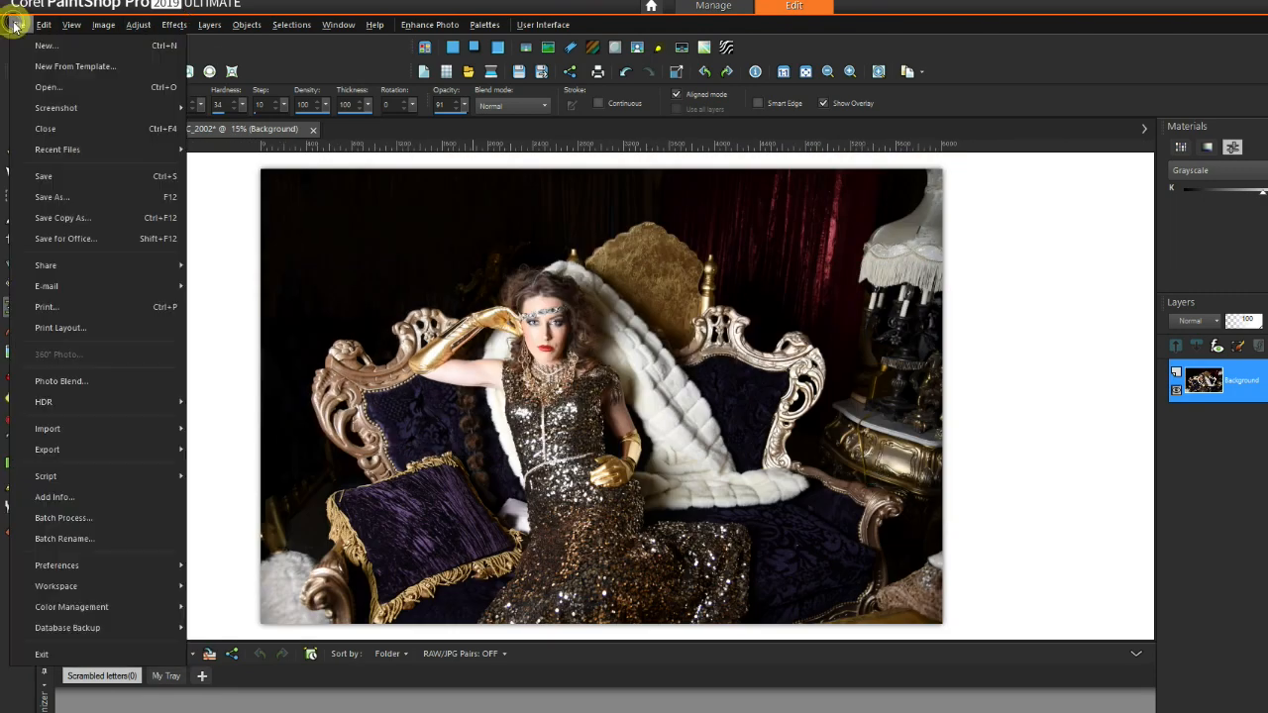
left_click(66, 197)
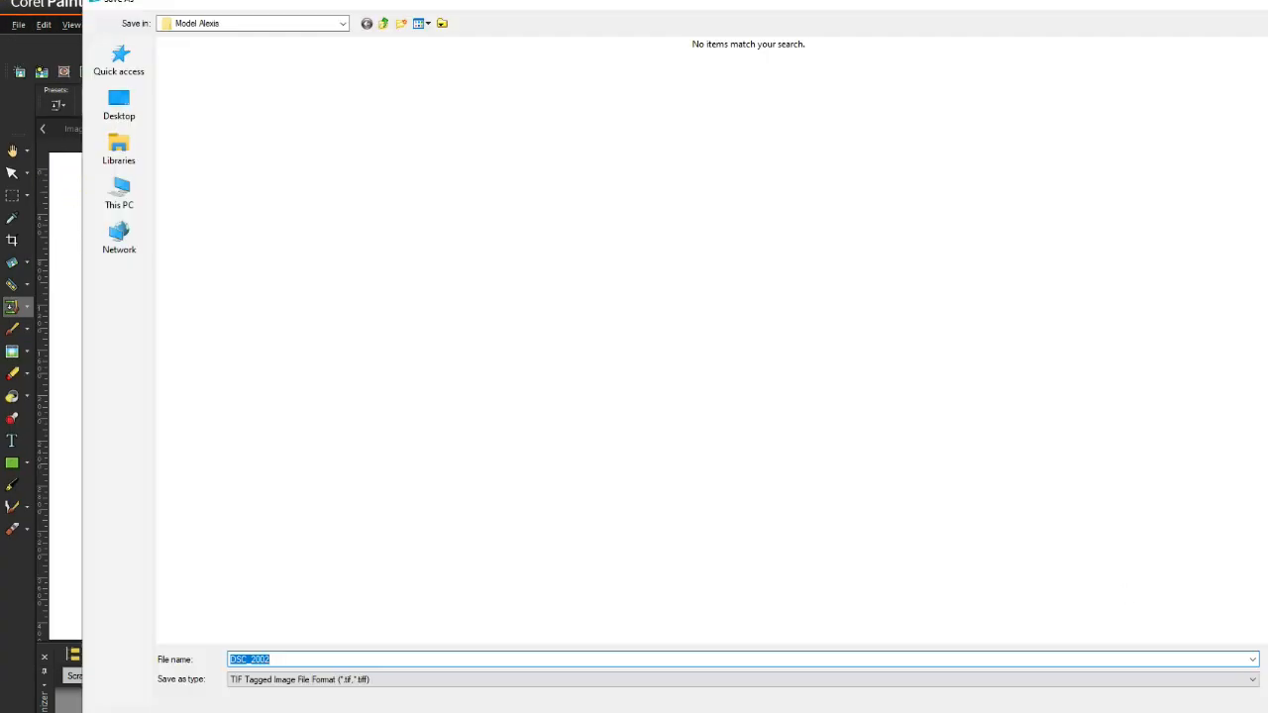
left_click(1051, 313)
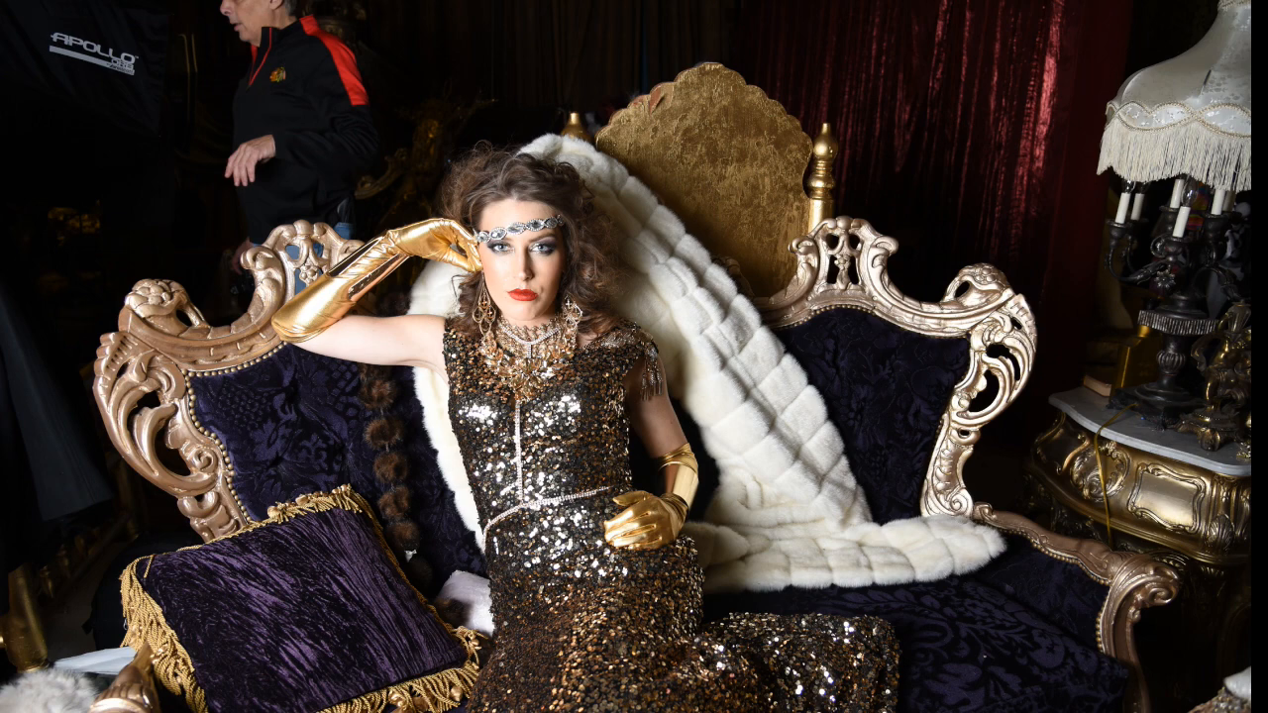